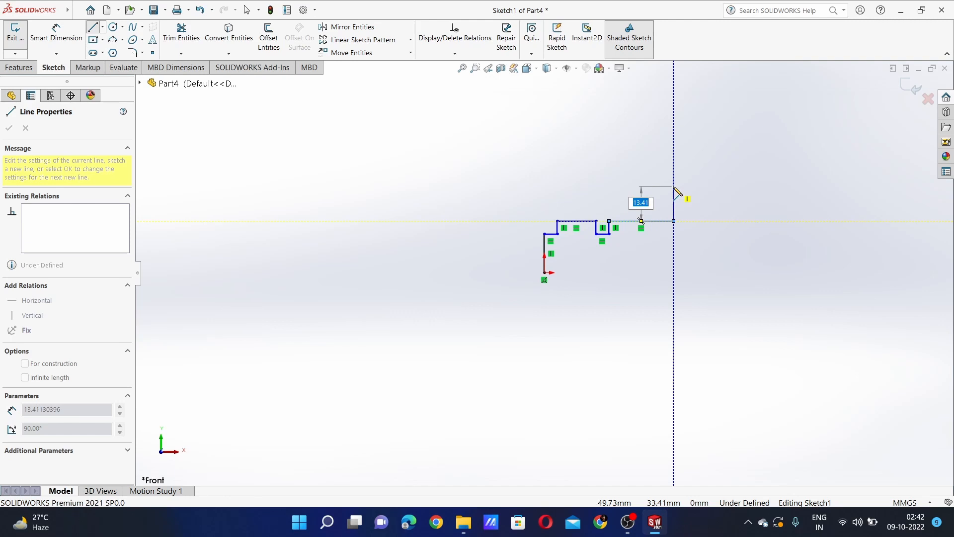
End the profile with a vertical line about 12 mm high and add a horizontal construction line about 203 mm long from the origin
left_click(675, 190)
key("Escape")
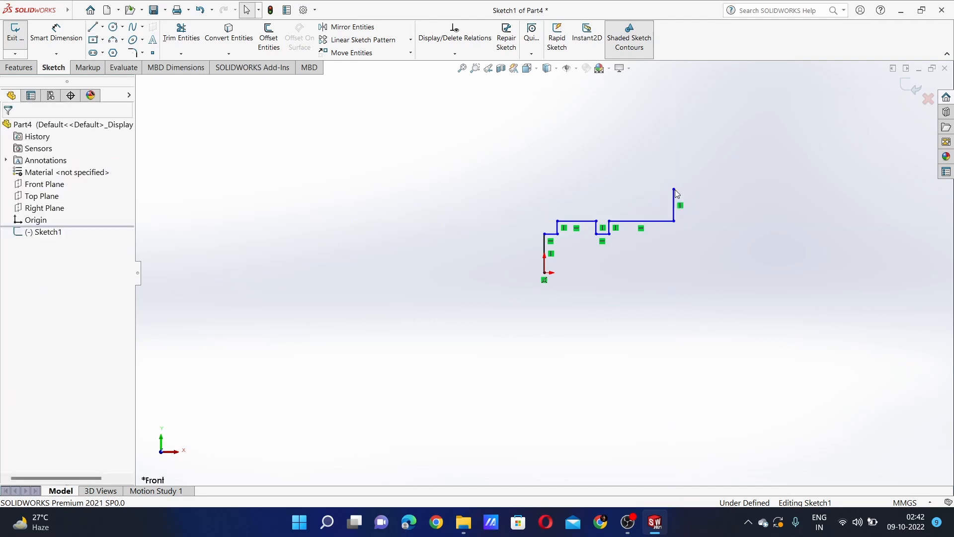
key("l")
left_click(545, 272)
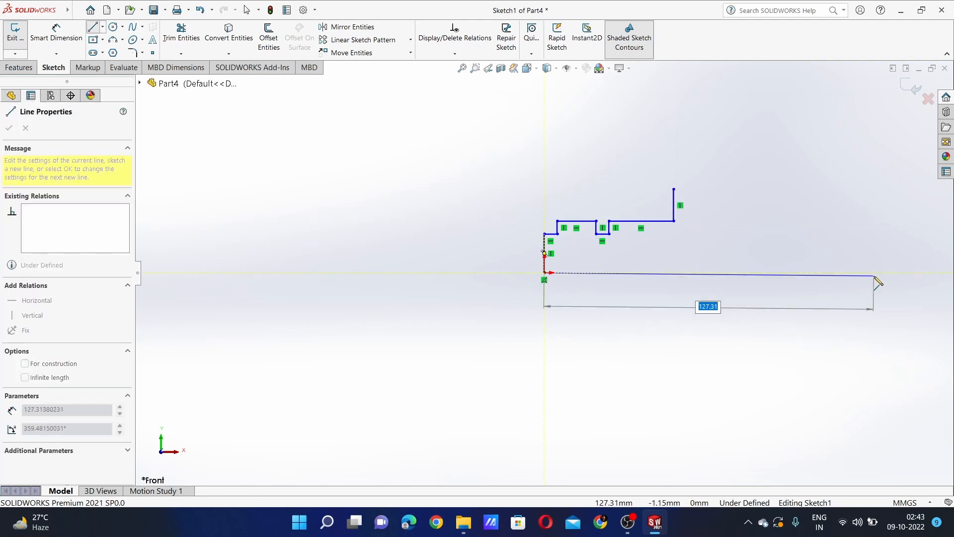
scroll(913, 281, "up", 2)
left_click(910, 273)
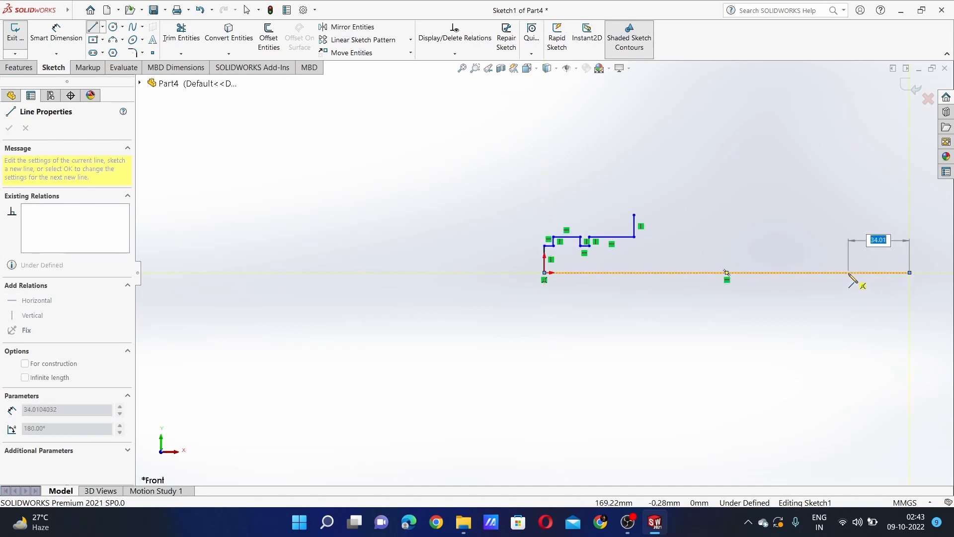
key("Escape")
left_click(848, 272)
left_click(845, 247)
Dimension the vertical line at the origin as 15 mm and the short horizontal line above it as 5 mm
scroll(537, 246, "down", 3)
left_click(56, 34)
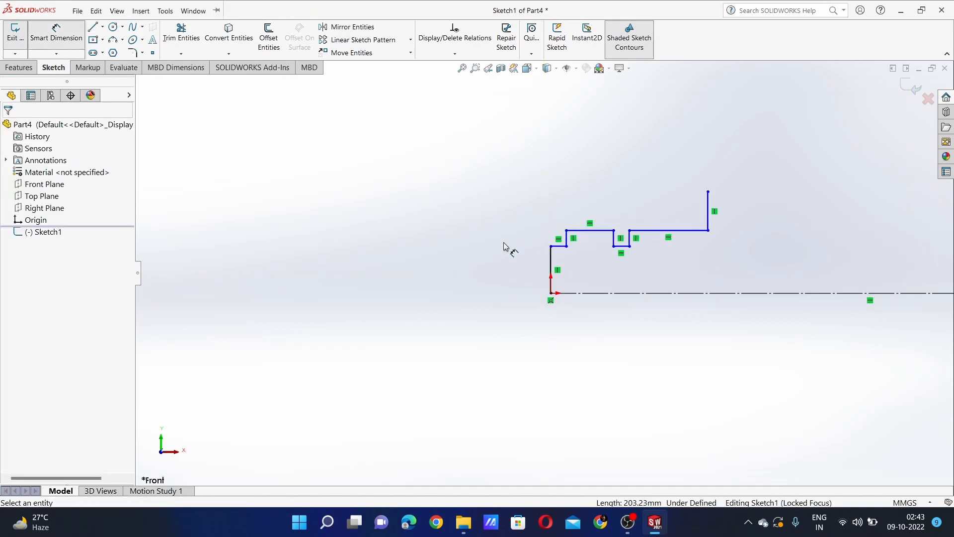
left_click(550, 262)
left_click(457, 255)
key("Return")
scroll(525, 204, "up", 2)
left_click(558, 247)
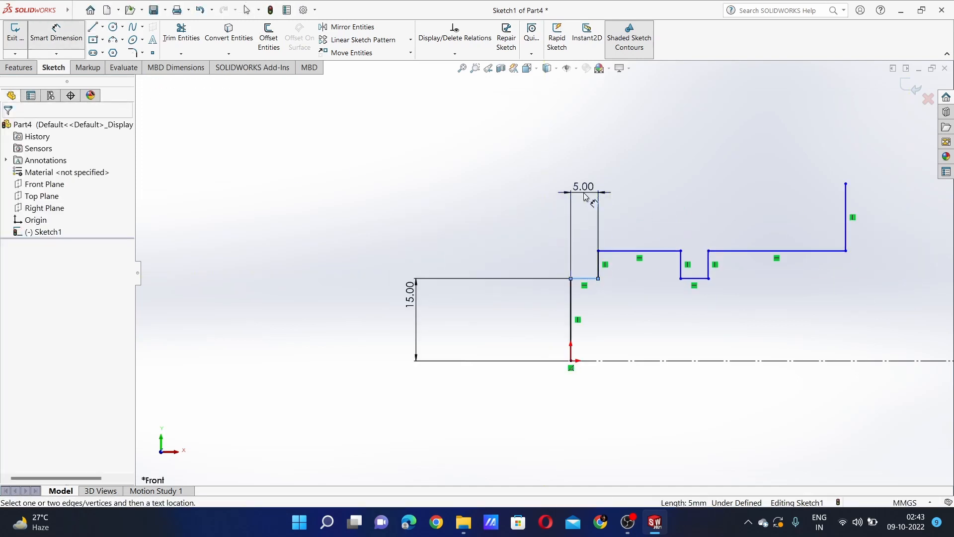
Dimension the second horizontal line as 15 mm long and its height above the origin as 20 mm
left_click(56, 35)
left_click(649, 251)
left_click(658, 141)
key("Return")
left_click(56, 35)
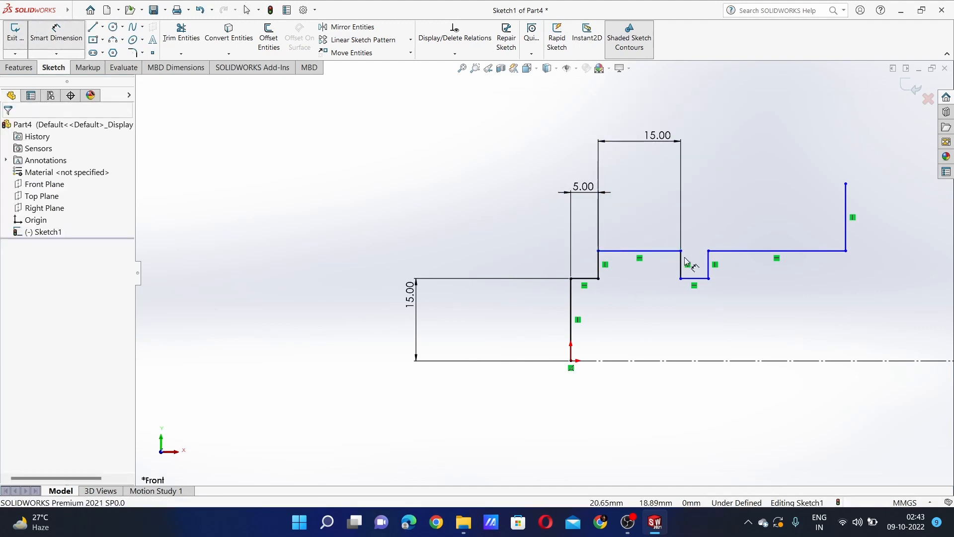
left_click(681, 251)
left_click(571, 361)
left_click(320, 334)
key("Return")
Dimension the horizontal distance from the origin to the far upper corner of the groove as 25 mm
left_click(56, 36)
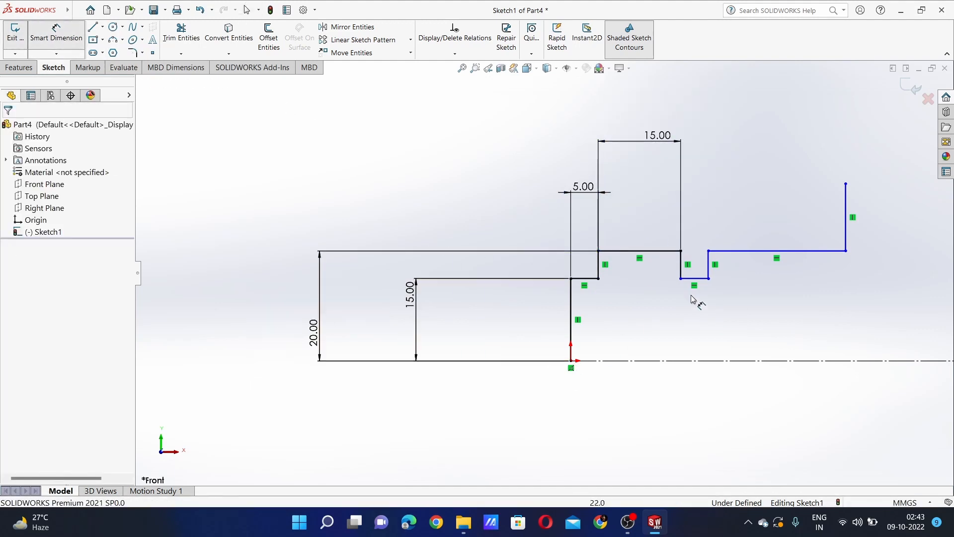
left_click(571, 361)
left_click(708, 251)
left_click(609, 97)
key("Return")
key("Escape")
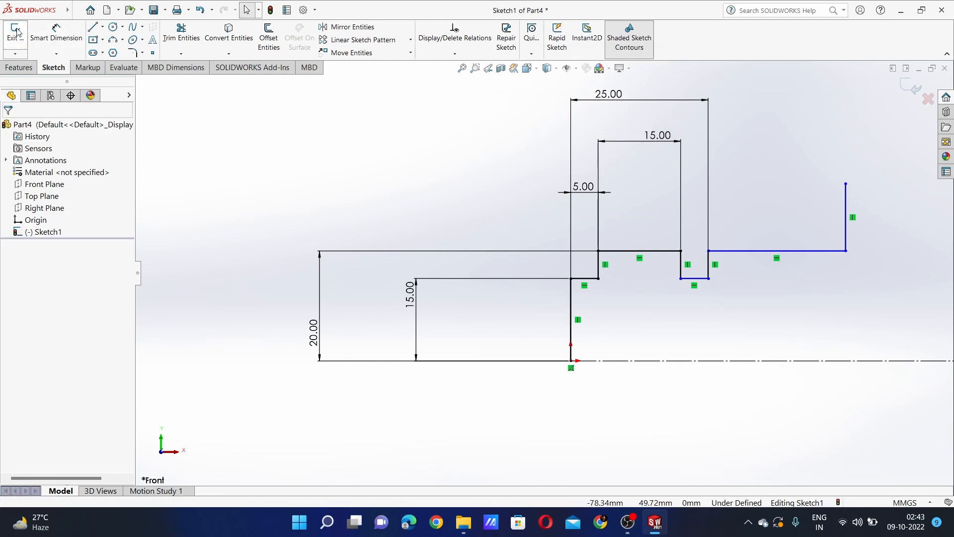
Exit the sketch and reopen it for editing
left_click(17, 32)
right_click(59, 231)
left_click(67, 200)
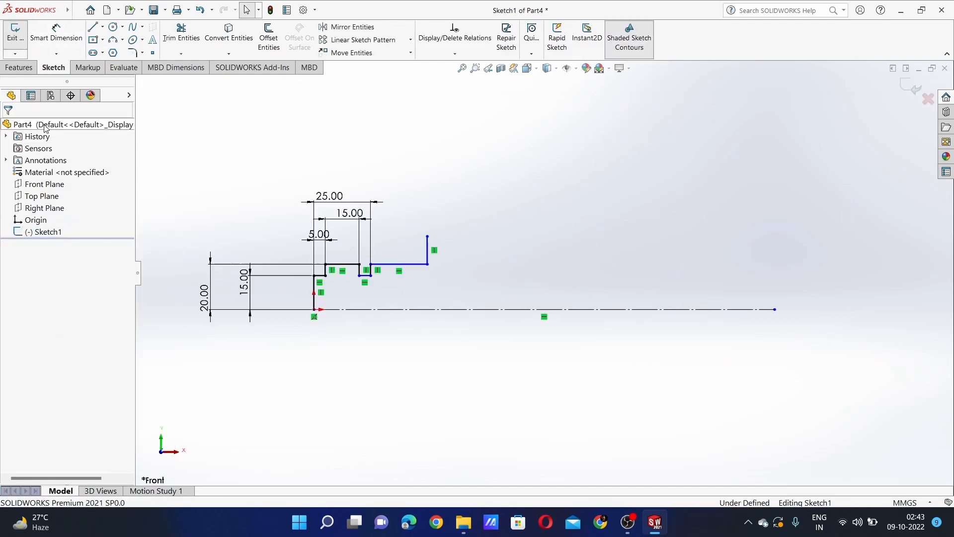
Dimension the groove depth as 5 mm, from its bottom line to its upper corner
scroll(204, 154, "down", 3)
left_click(56, 36)
left_click(545, 390)
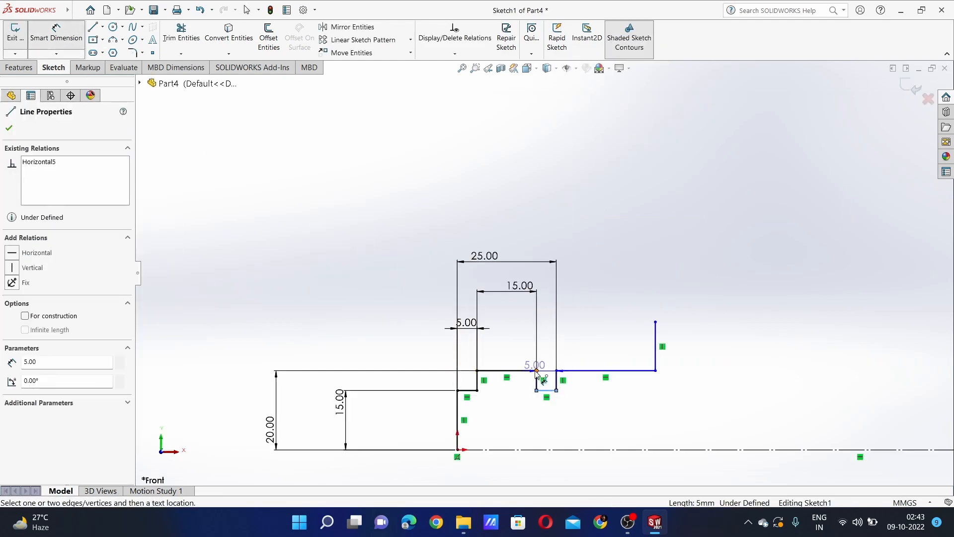
left_click(537, 371)
left_click(228, 354)
key("Return")
key("Escape")
Dimension the horizontal line after the groove as 25 mm long and its end as 20 mm above the origin
scroll(649, 398, "down", 1)
left_click(57, 36)
left_click(598, 364)
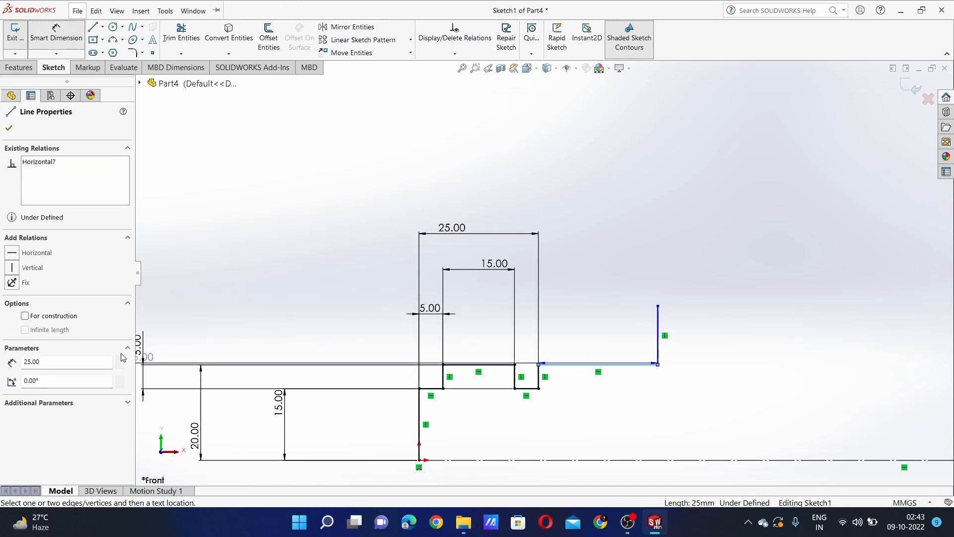
left_click(514, 191)
left_click(59, 41)
left_click(658, 365)
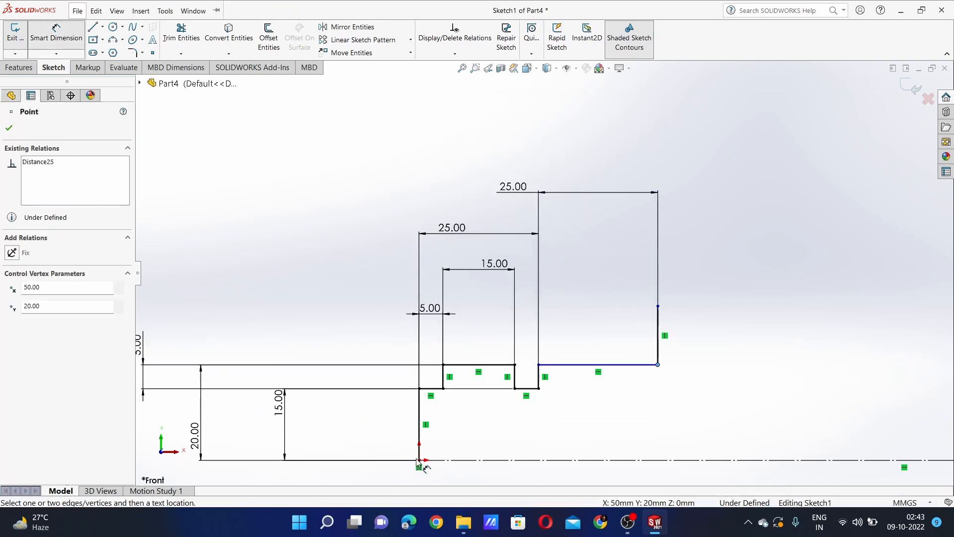
left_click(419, 461)
left_click(173, 422)
key("Return")
key("Escape")
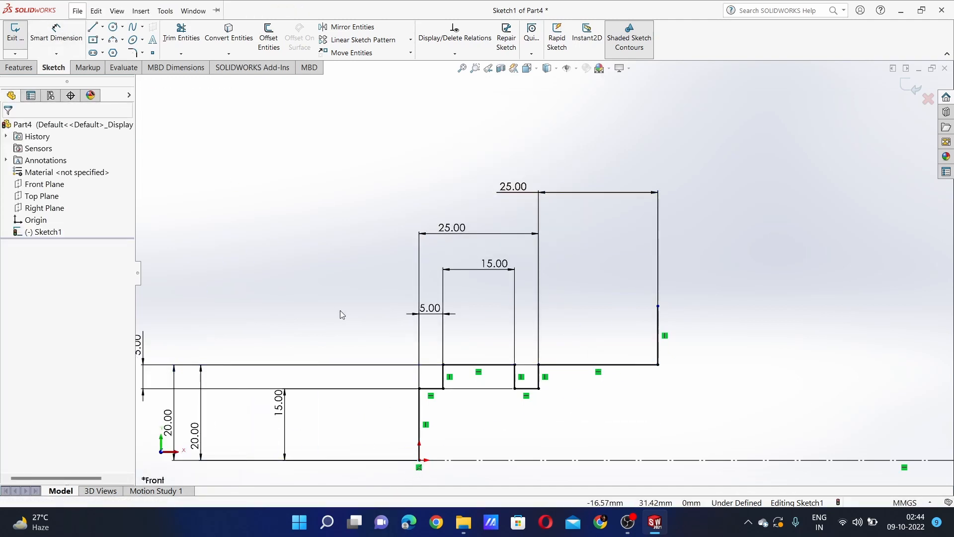
Dimension the upper end of the last vertical line as 35 mm above the construction line
right_click_drag(460, 200, 462, 174)
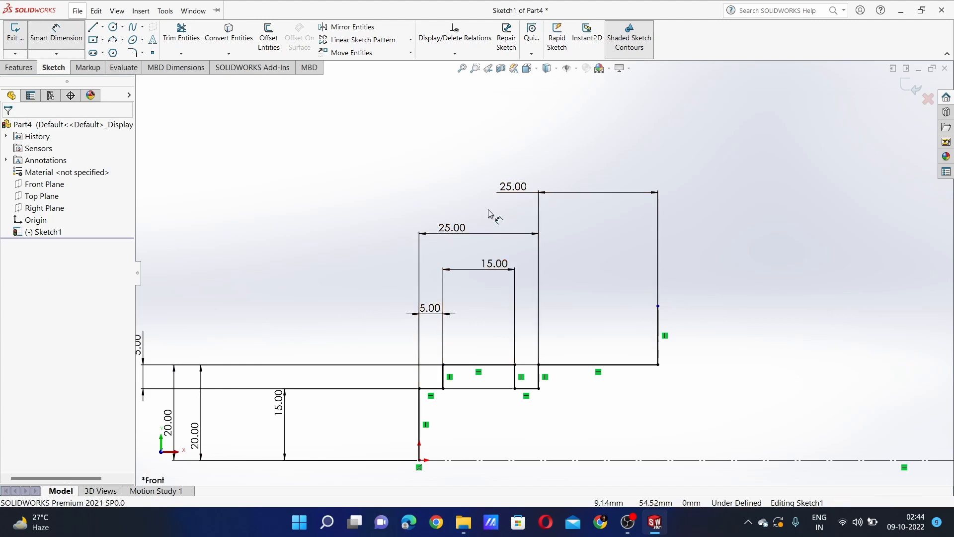
left_click(658, 307)
left_click(675, 452)
left_click(728, 370)
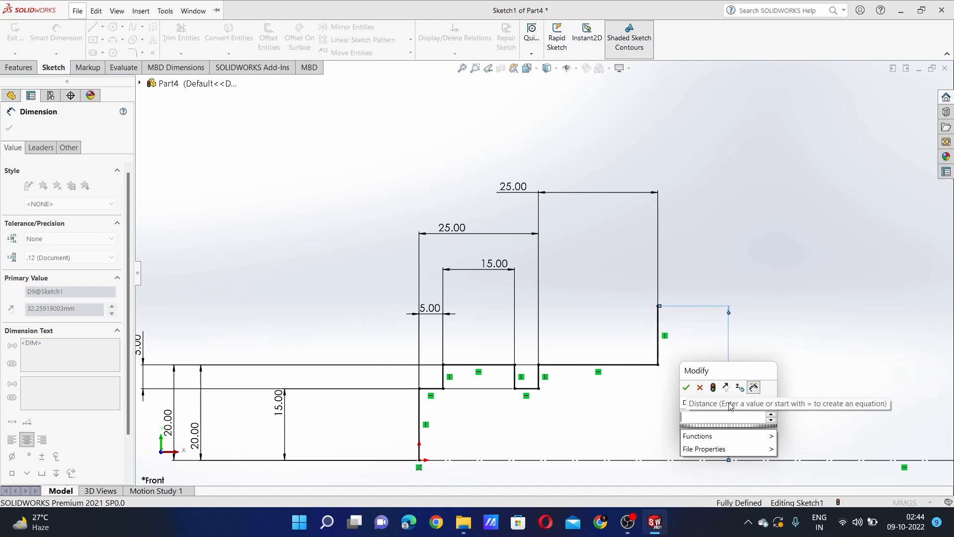
type("35")
key("Return")
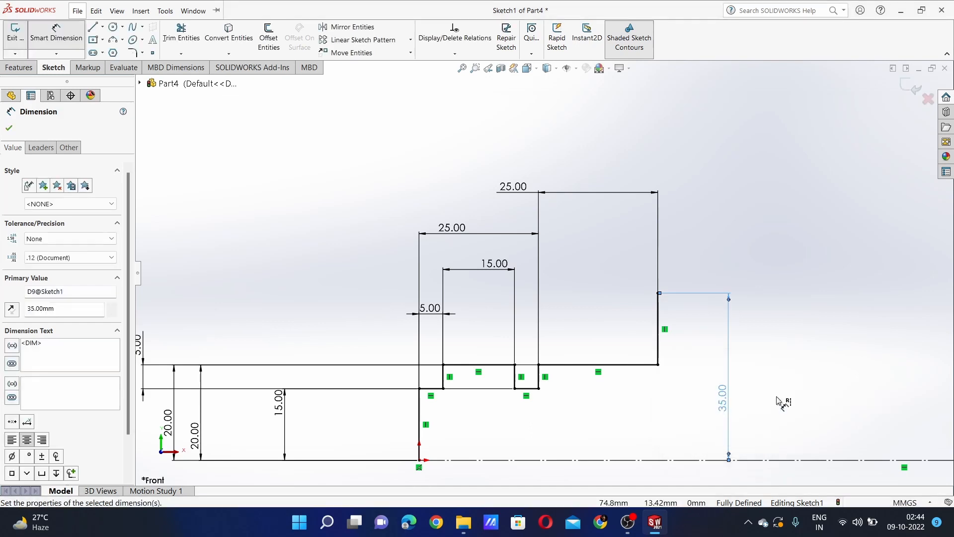
key("Escape")
Draw a horizontal line 30 mm long from the upper end of the last vertical line and dimension its length
left_click(93, 30)
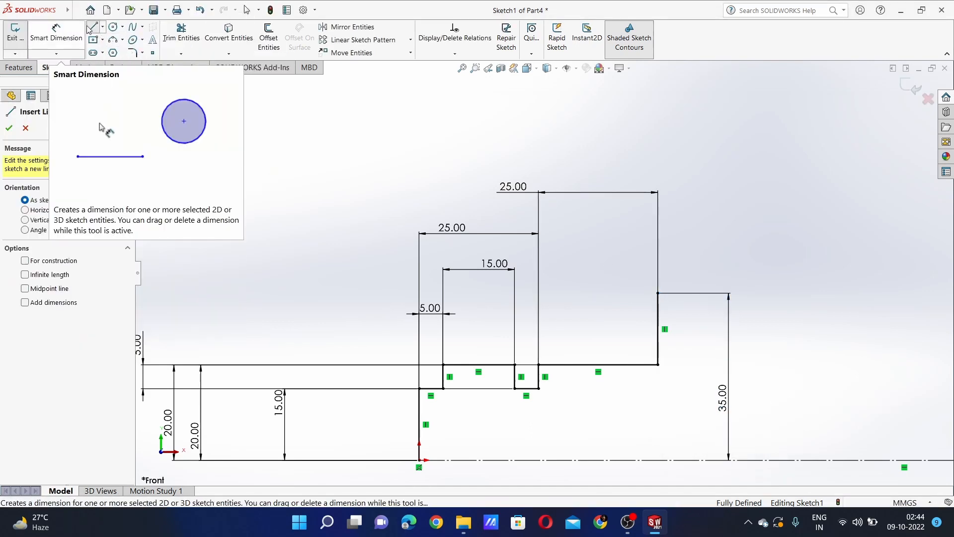
left_click(658, 328)
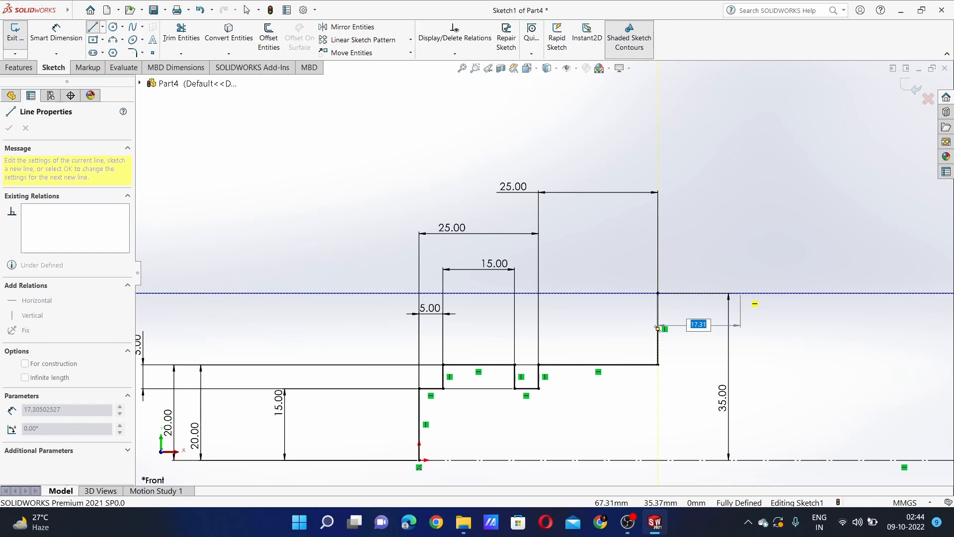
key("Return")
key("Escape")
scroll(685, 270, "up", 4)
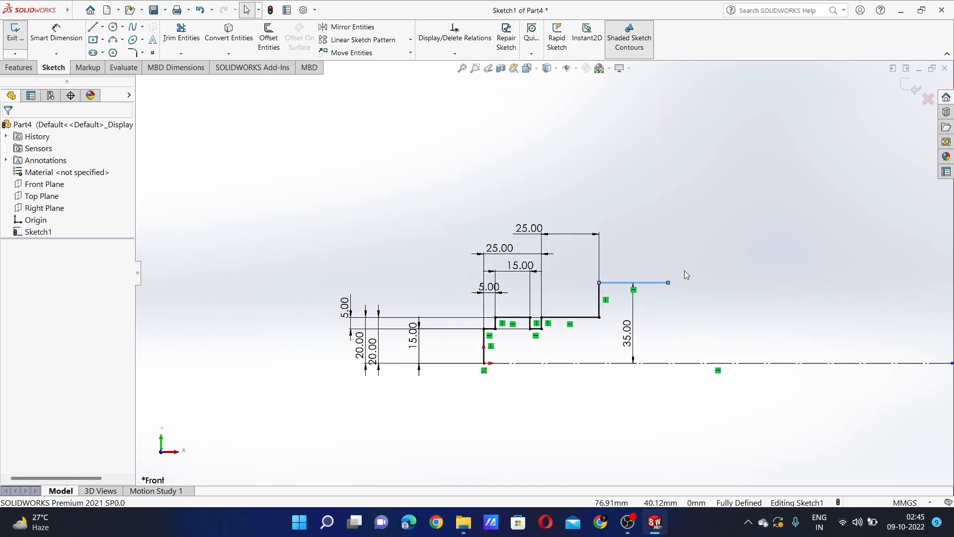
right_click_drag(587, 241, 584, 204)
left_click(680, 297)
left_click(680, 199)
key("Return")
key("Escape")
Draw a vertical line down to the 20 mm level from the 30 mm line's end, followed by a 15 mm line outward
left_click(93, 28)
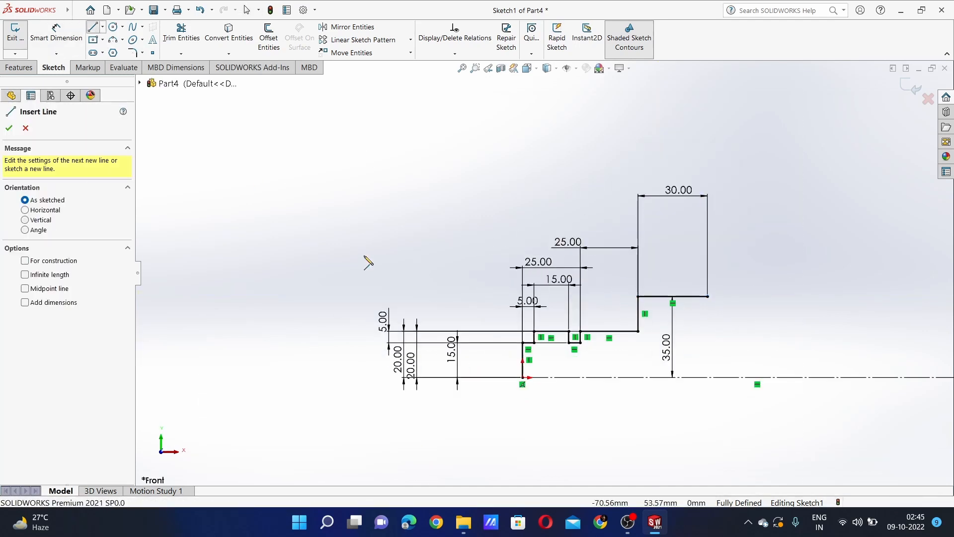
left_click(709, 296)
left_click(708, 330)
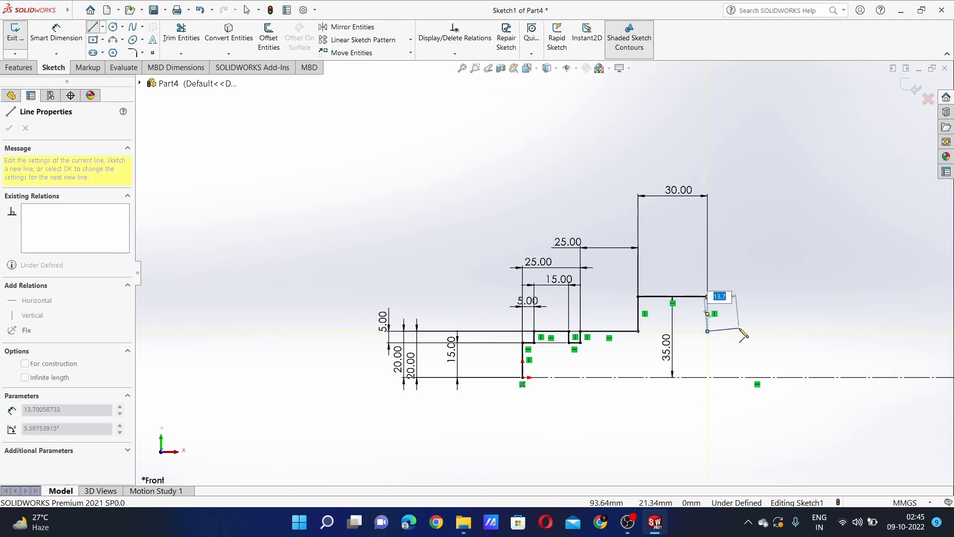
key("Return")
key("Escape")
Make the slightly inclined last line horizontal and dimension its length as 15 mm
left_click(736, 329)
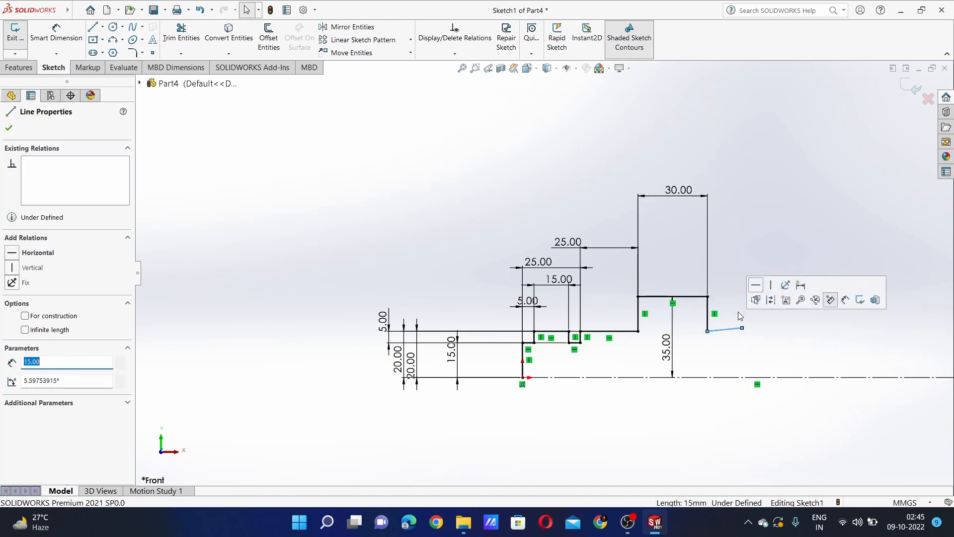
left_click(757, 286)
right_click_drag(648, 305, 643, 272)
left_click(737, 250)
key("Return")
key("Escape")
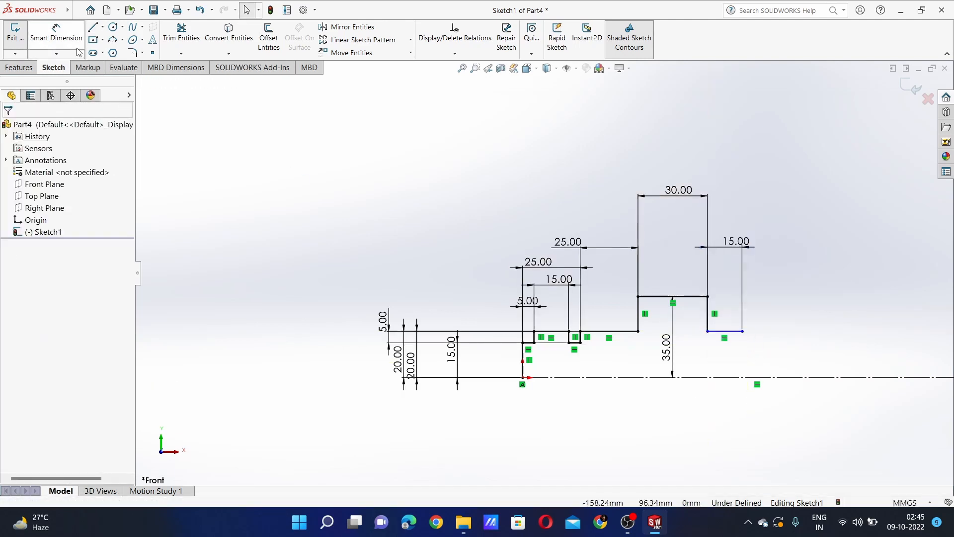
left_click(56, 33)
left_click(742, 329)
key("Escape")
Dimension the last horizontal line as 20 mm above the construction line
left_click(56, 34)
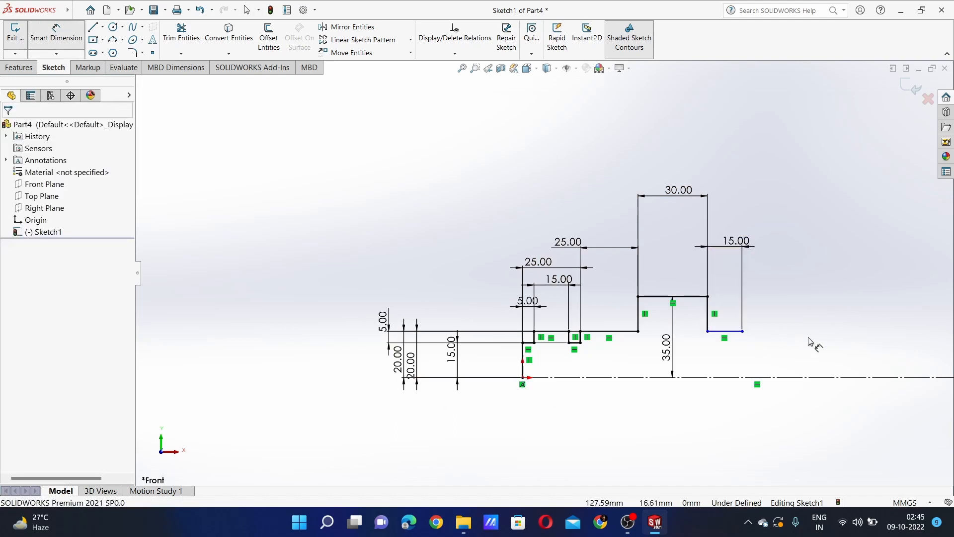
left_click(726, 331)
left_click(523, 370)
key("Escape")
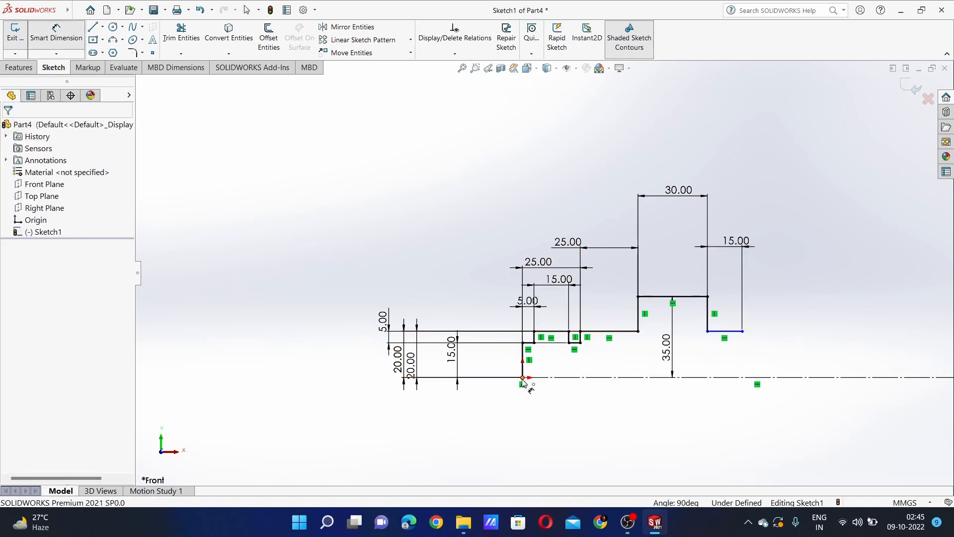
left_click(726, 331)
left_click(561, 380)
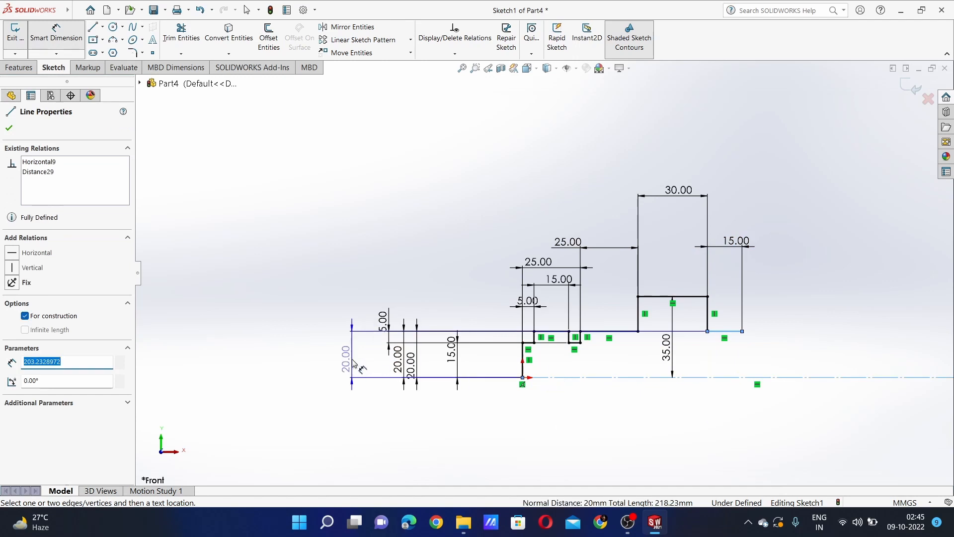
left_click(348, 354)
key("Return")
key("Escape")
Draw a vertical line upward from the profile's open end and dimension its upper end as 30 mm above the construction line
key("l")
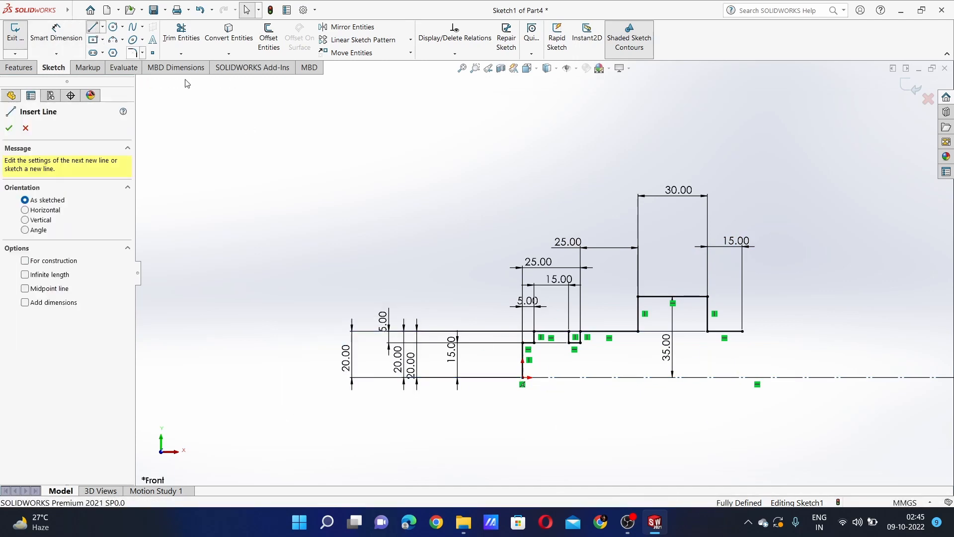
left_click(743, 331)
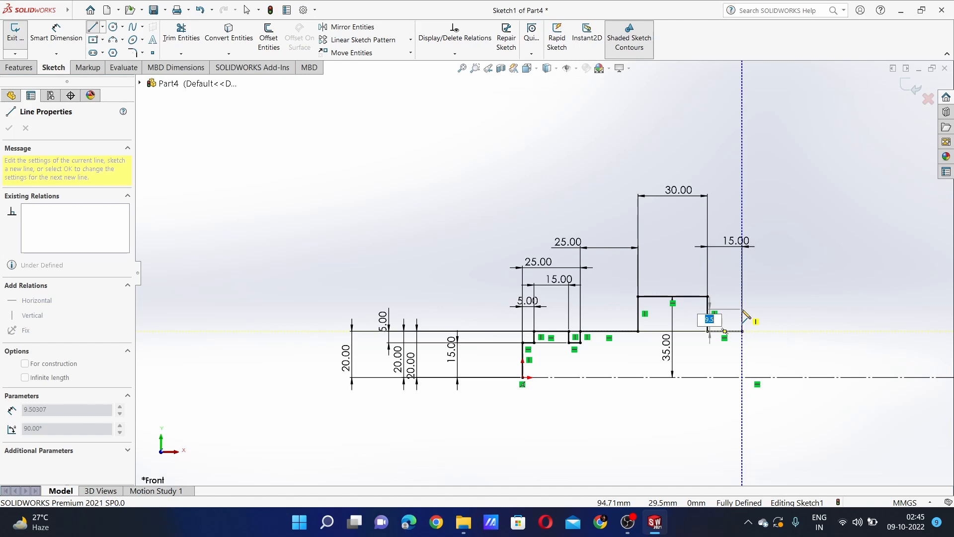
left_click(742, 280)
key("Escape")
left_click(57, 38)
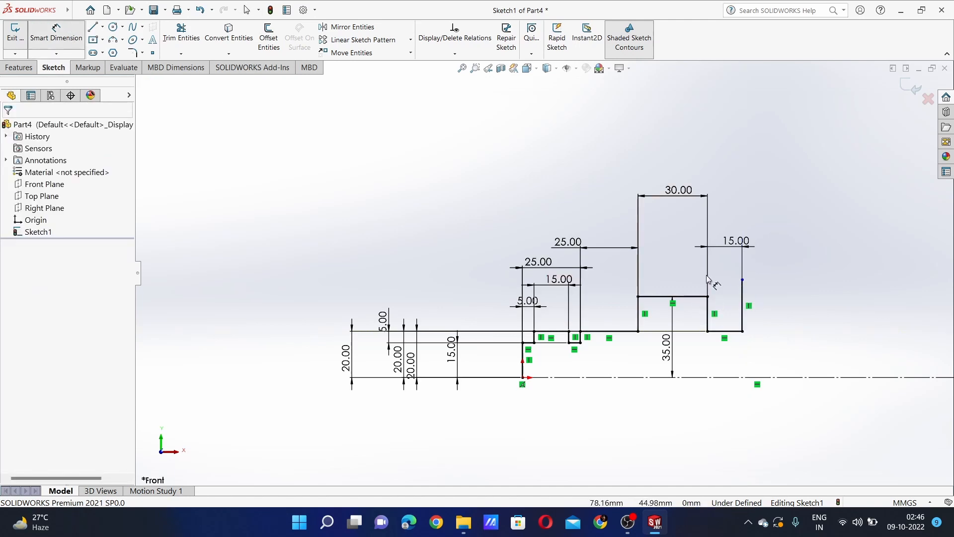
left_click(742, 280)
left_click(612, 377)
left_click(244, 357)
type("30")
key("Return")
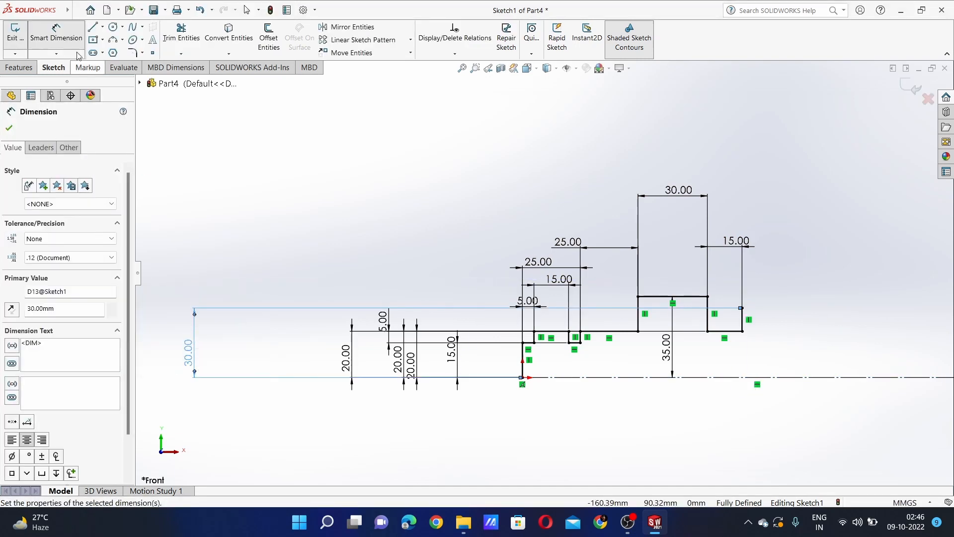
Continue the profile with lines 30 mm outward, down to the 20 mm level, 26 mm outward and about 15 mm up
key("l")
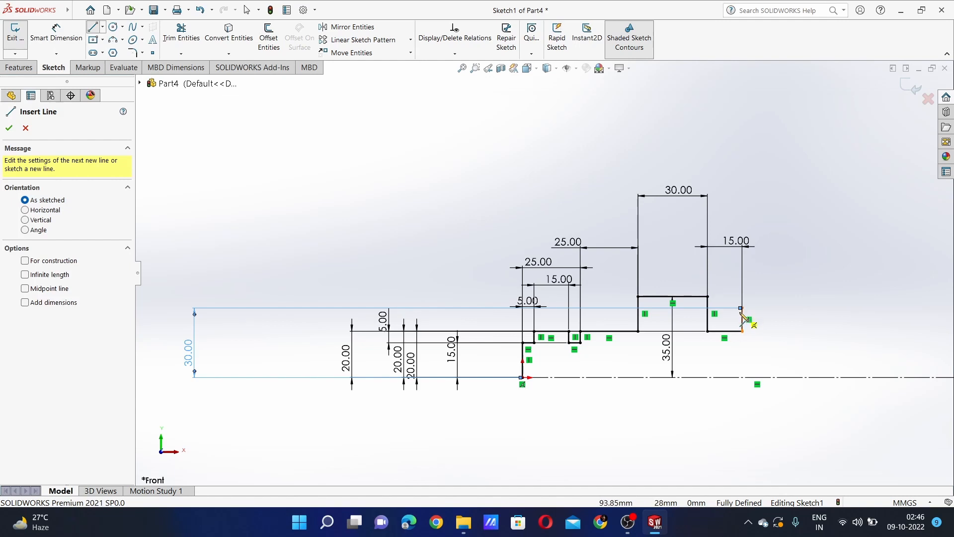
left_click(742, 309)
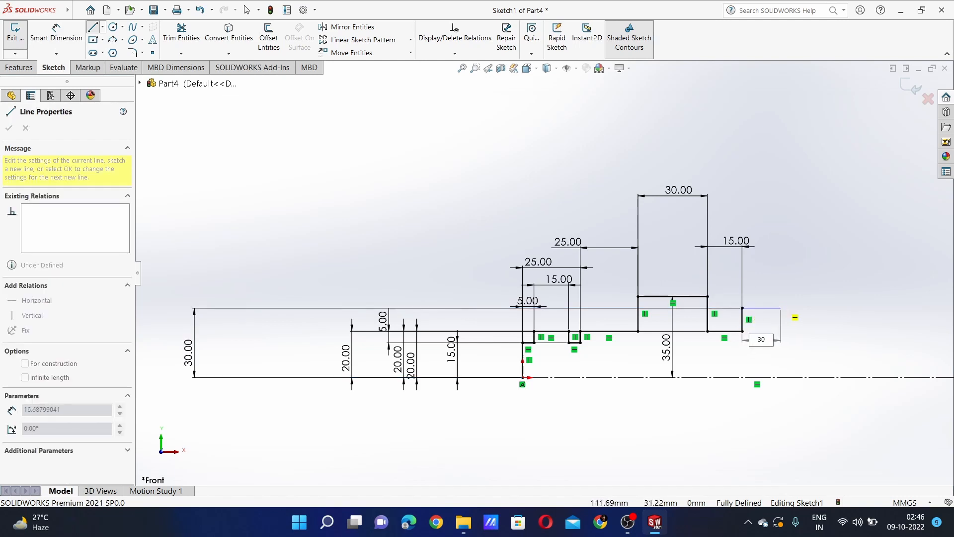
left_click(812, 308)
left_click(812, 331)
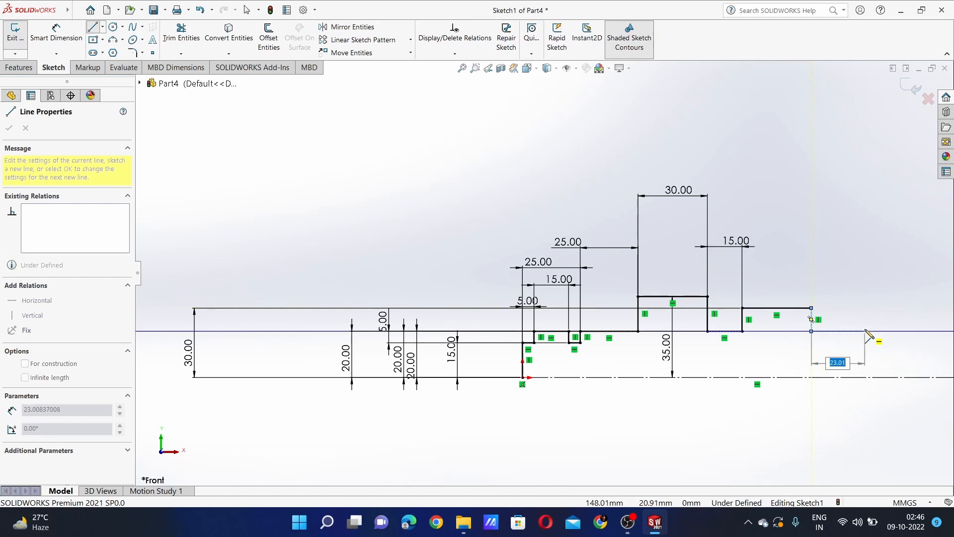
left_click(871, 331)
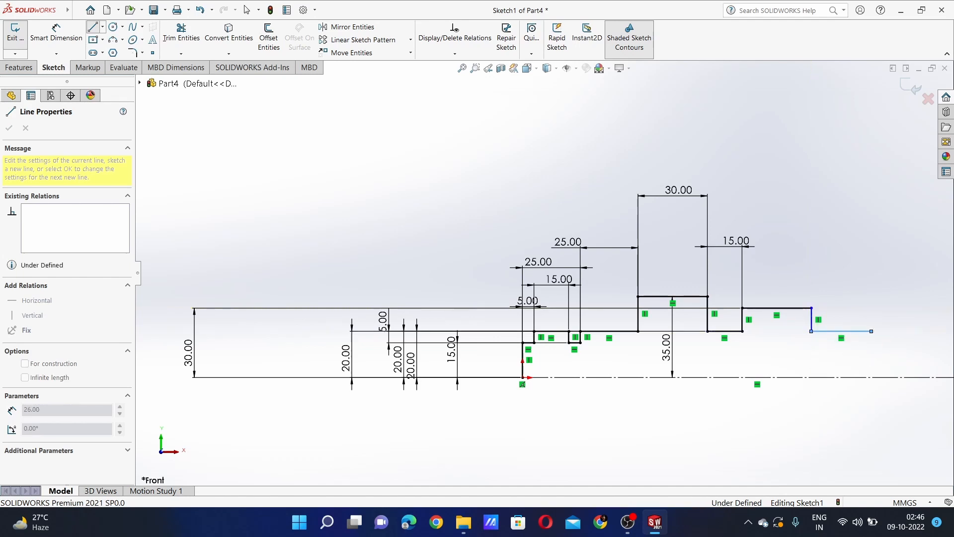
left_click(872, 297)
key("Escape")
Dimension the upper end of the last vertical line as 35 mm above the construction line
left_click(65, 37)
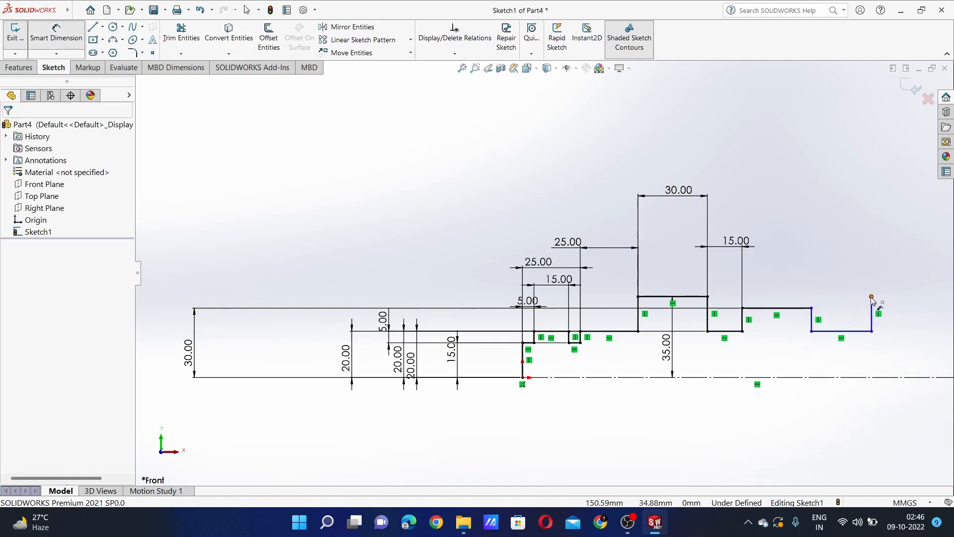
left_click(872, 296)
left_click(882, 378)
left_click(924, 338)
key("Return")
key("Escape")
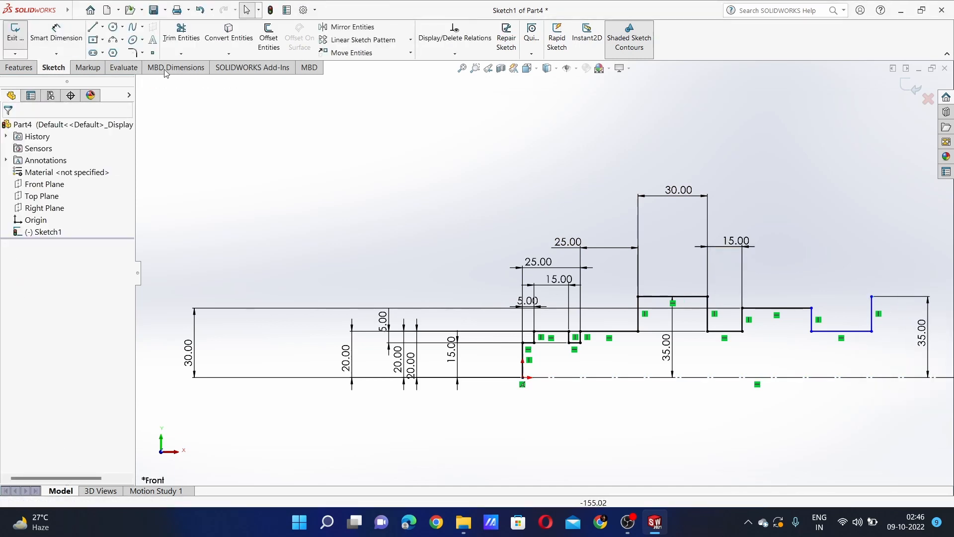
Dimension the length of the last lower horizontal line as 26 mm
left_click(56, 35)
left_click(851, 332)
left_click(835, 212)
key("Return")
key("Escape")
Dimension the same lower horizontal line as 20 mm above the construction line
left_click(64, 36)
left_click(832, 332)
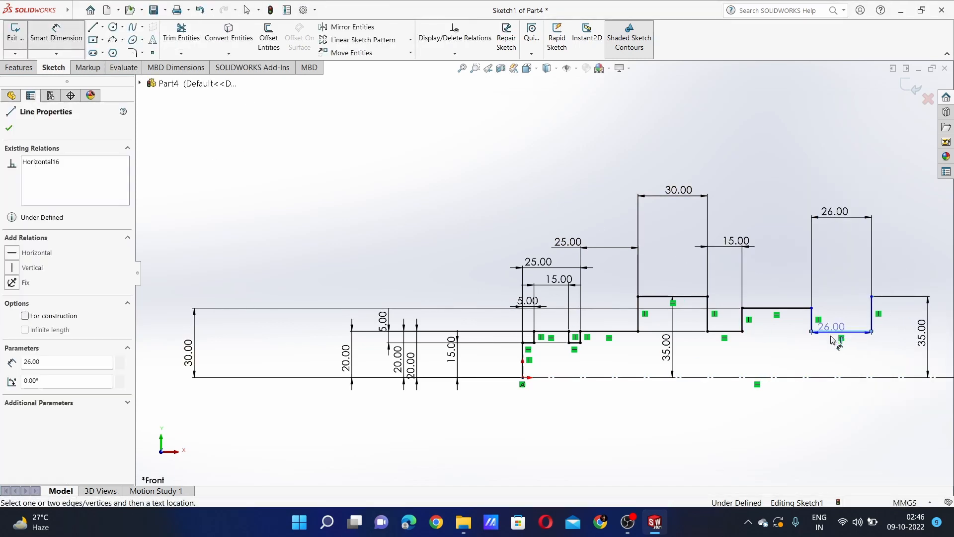
left_click(838, 378)
left_click(280, 345)
key("Return")
scroll(886, 347, "up", 3)
scroll(855, 344, "down", 2)
scroll(631, 265, "down", 2)
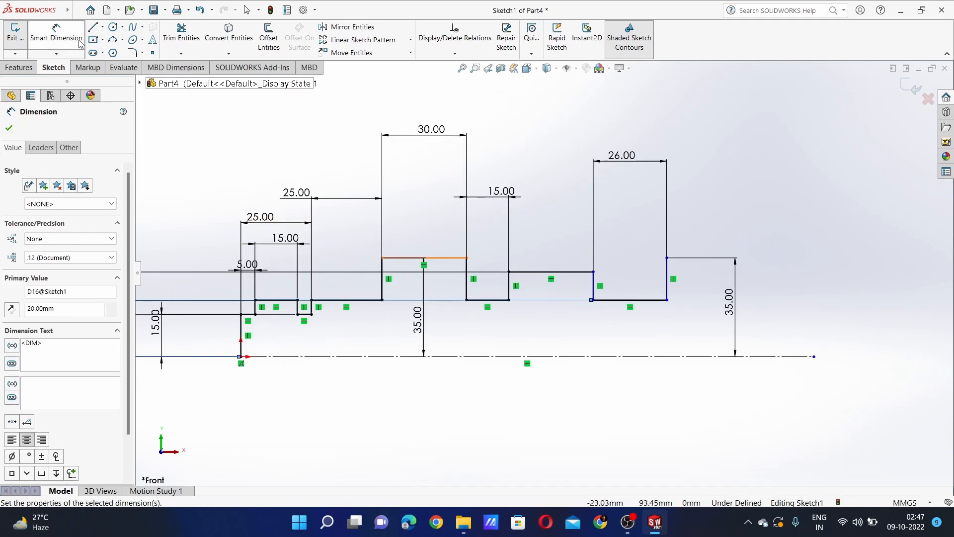
left_click(56, 35)
left_click(593, 285)
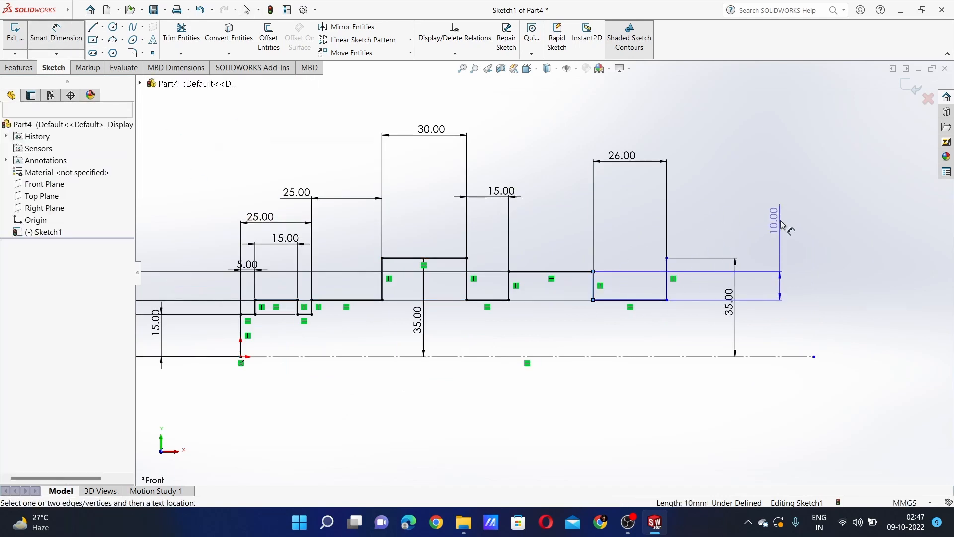
key("Escape")
left_click(593, 300)
left_click(593, 357)
key("Escape")
scroll(638, 300, "down", 2)
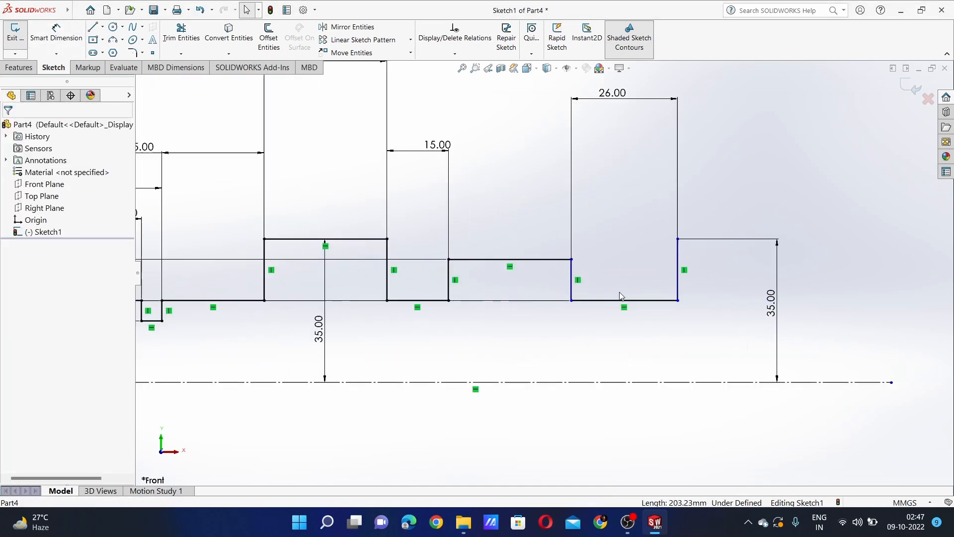
scroll(620, 296, "down", 5)
scroll(532, 238, "up", 8)
scroll(574, 228, "down", 3)
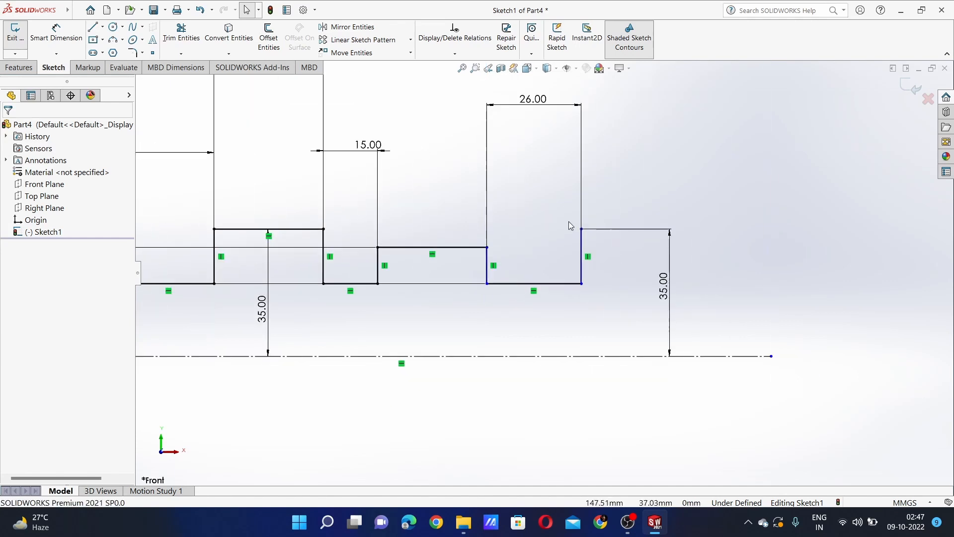
Try to dimension the 30 mm high horizontal line as a doubled distance across the construction line
scroll(571, 226, "up", 2)
left_click(57, 37)
left_click(504, 255)
left_click(509, 331)
left_click(836, 340)
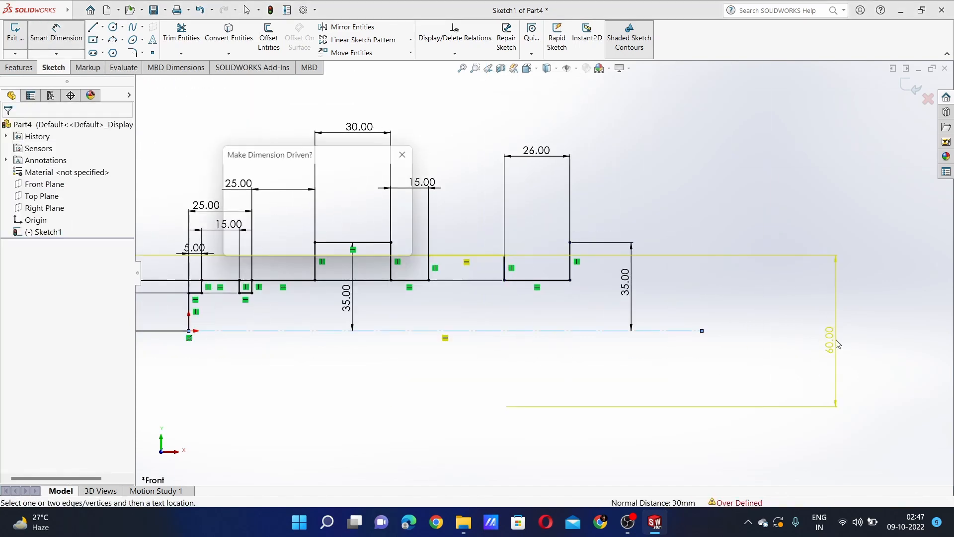
key("Escape")
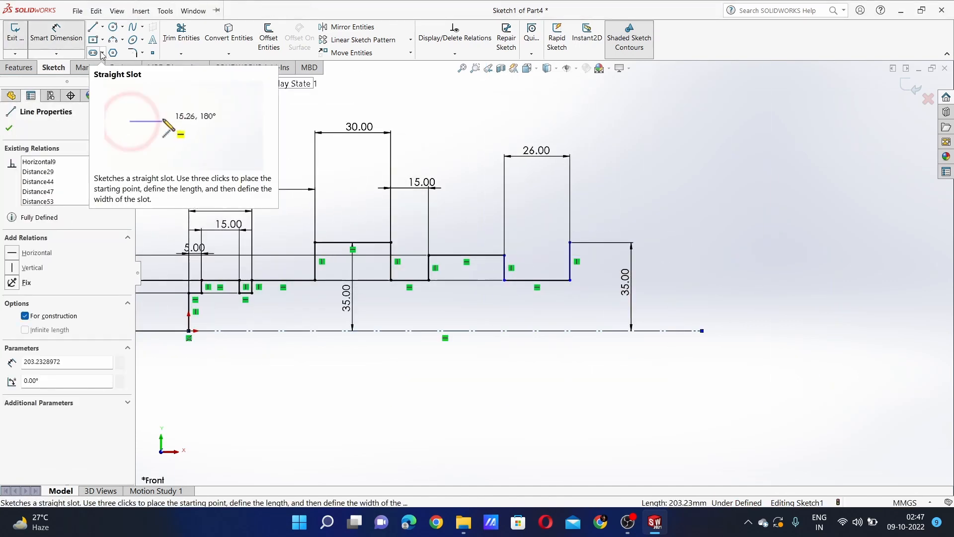
Change the length of the last lower horizontal line to 25 mm
left_click(92, 12)
left_click(268, 28)
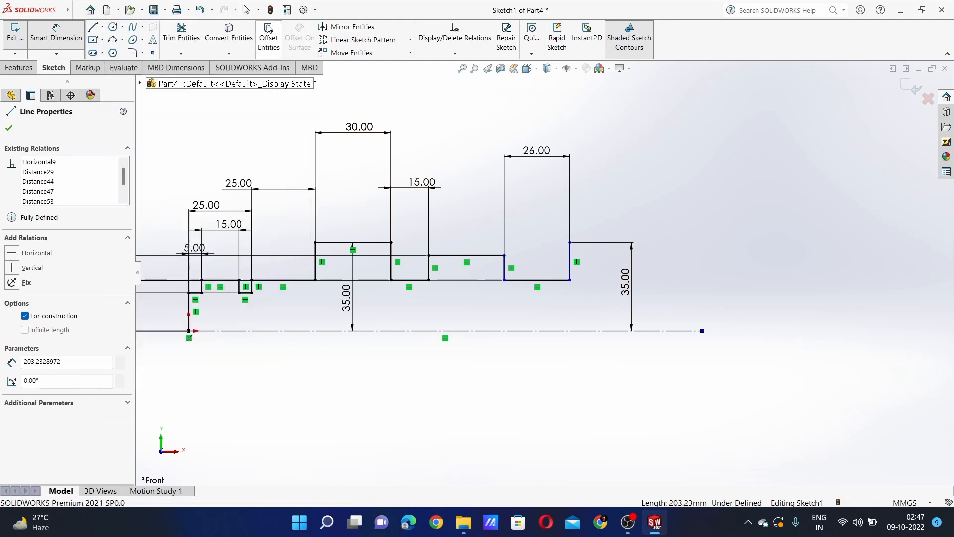
left_click(536, 151)
type("25")
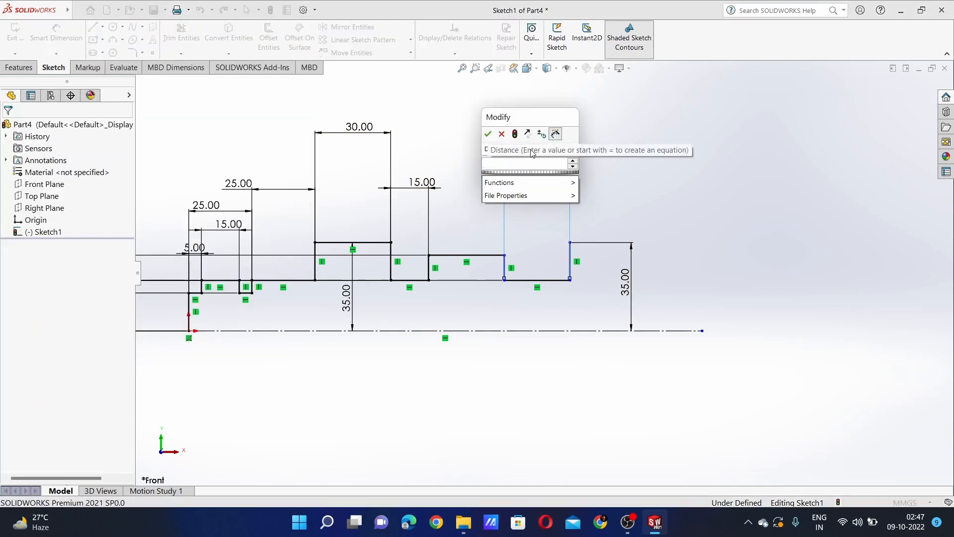
key("Return")
key("Escape")
Continue the profile from its open upper end with lines 30 mm outward, down to the 20 mm level and 20 mm outward
left_click(65, 34)
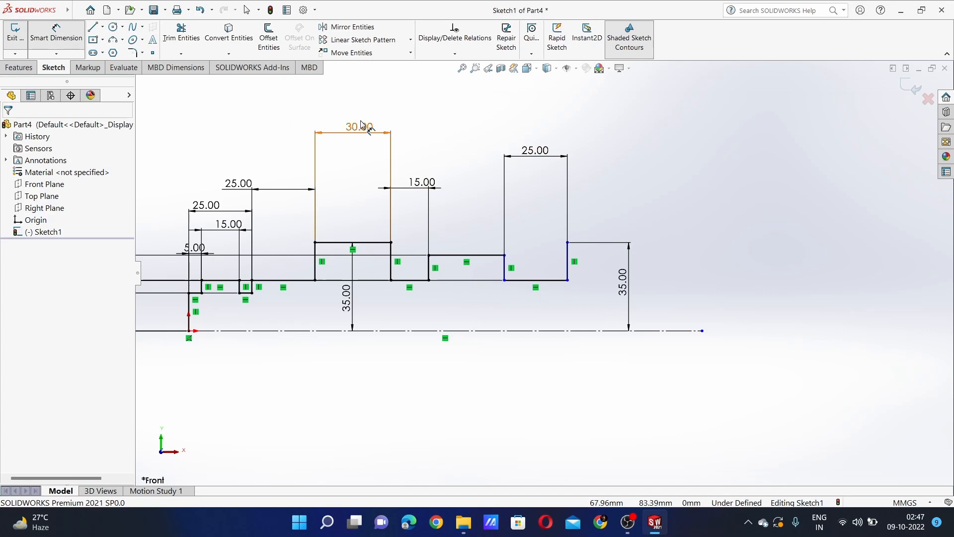
key("l")
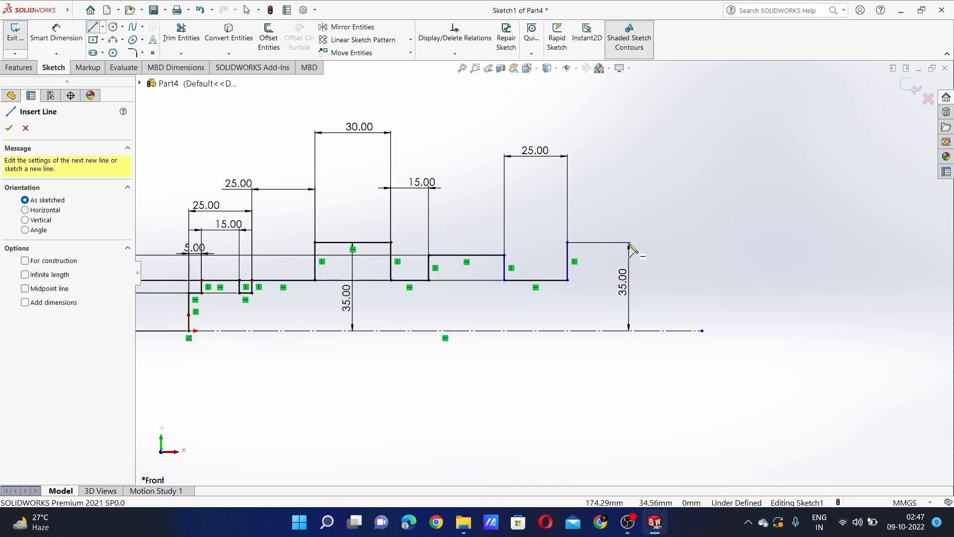
left_click(568, 244)
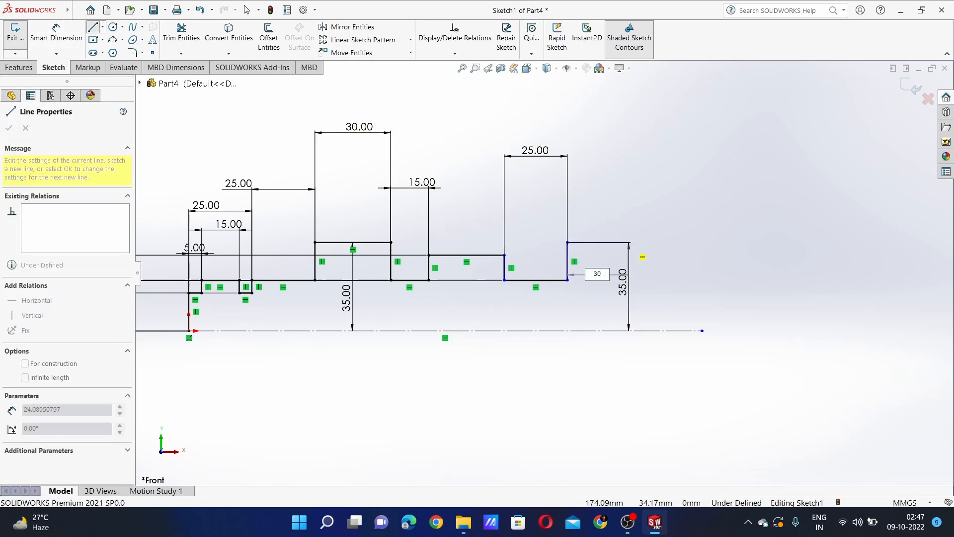
type("30")
key("Return")
left_click(643, 280)
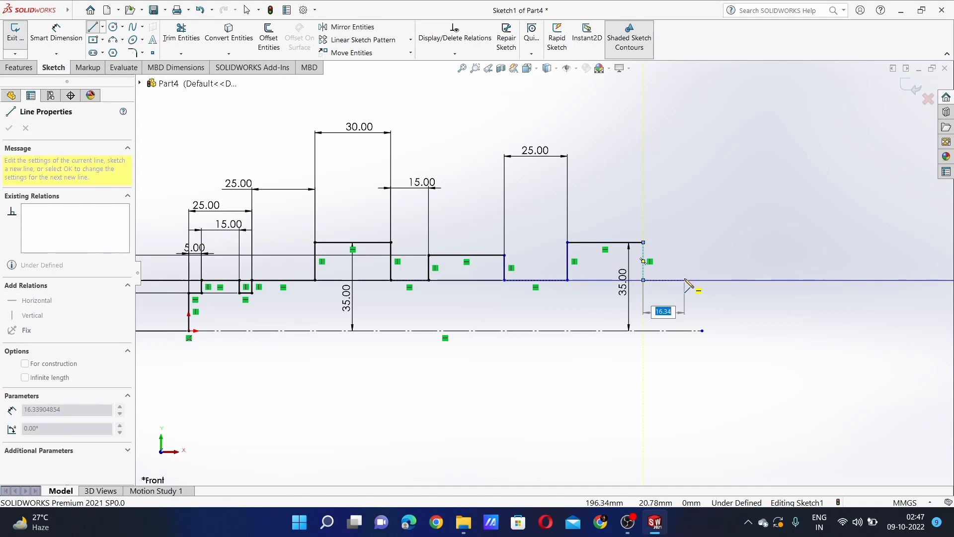
type("20")
key("Return")
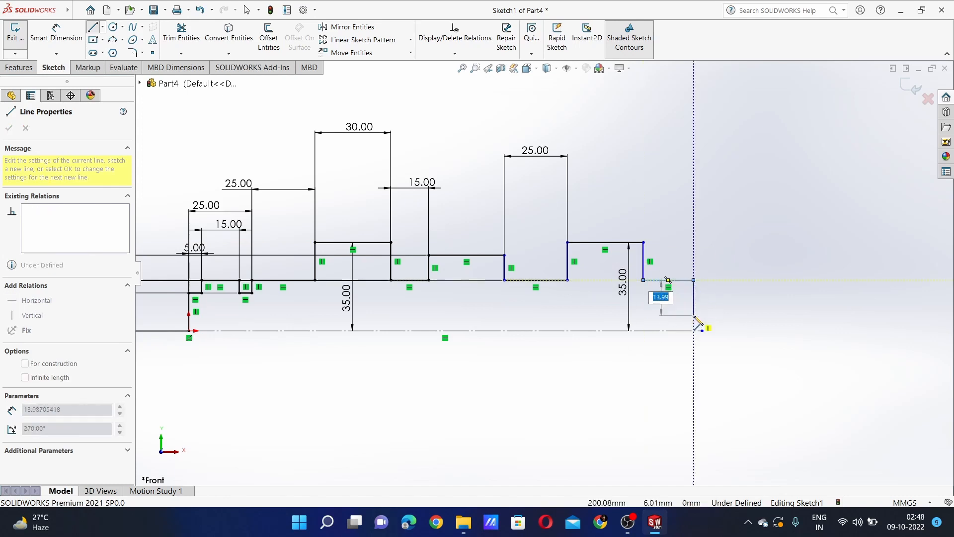
key("Escape")
Dimension the new upper horizontal line as 30 mm long and the end horizontal line as 20 mm long
left_click(59, 38)
left_click(606, 243)
left_click(612, 201)
left_click(481, 203)
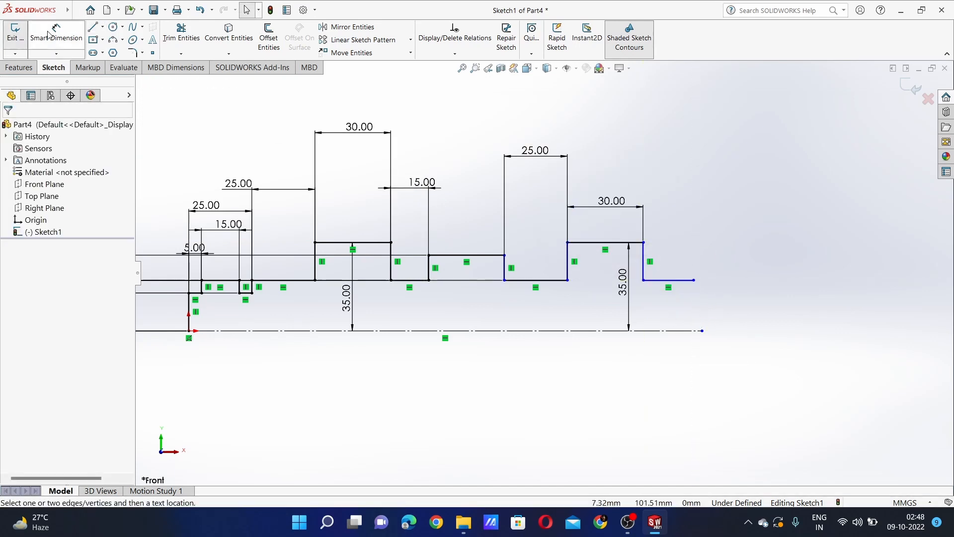
left_click(668, 280)
left_click(684, 247)
Dimension the end horizontal line as 20 mm above the construction line
left_click(660, 280)
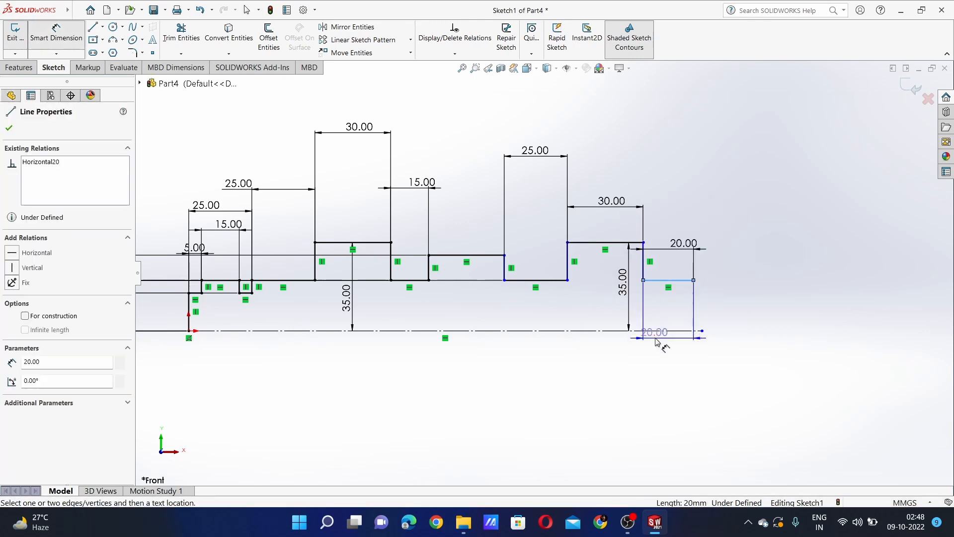
left_click(656, 331)
left_click(168, 314)
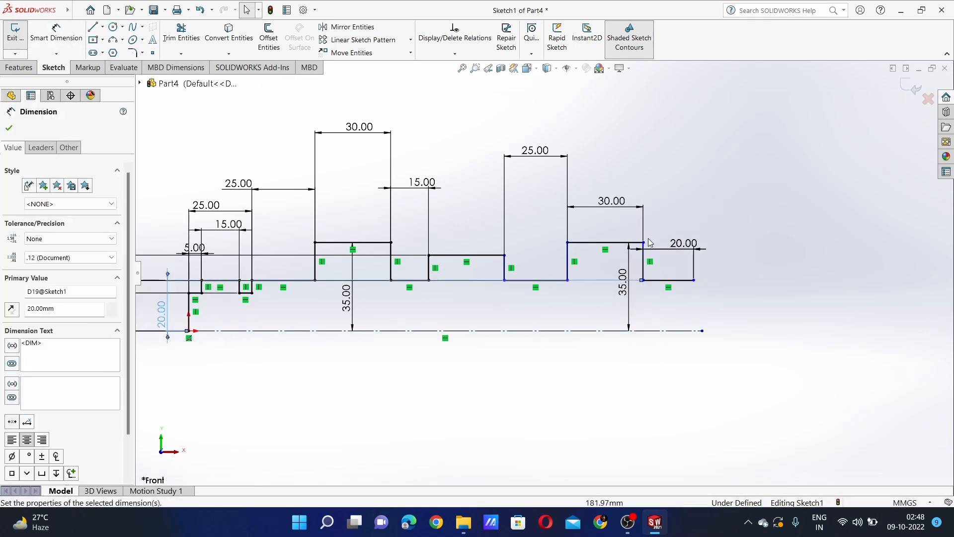
Dimension the horizontal distance from the origin to the outer upper corner of the last raised step as 180 mm
left_click(644, 242)
left_click(189, 331)
left_click(385, 403)
left_click(65, 40)
left_click(189, 331)
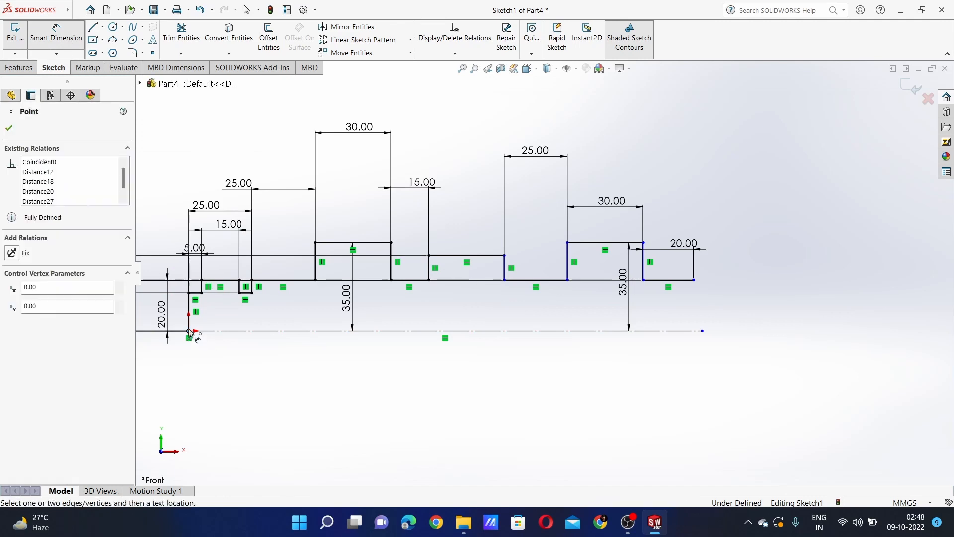
left_click(643, 242)
left_click(607, 418)
key("Escape")
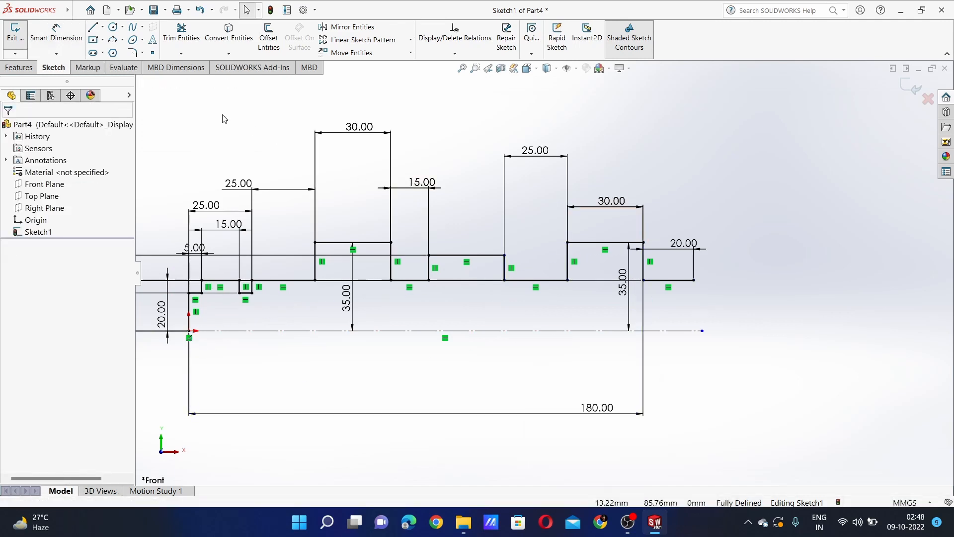
left_click(93, 27)
left_click(694, 280)
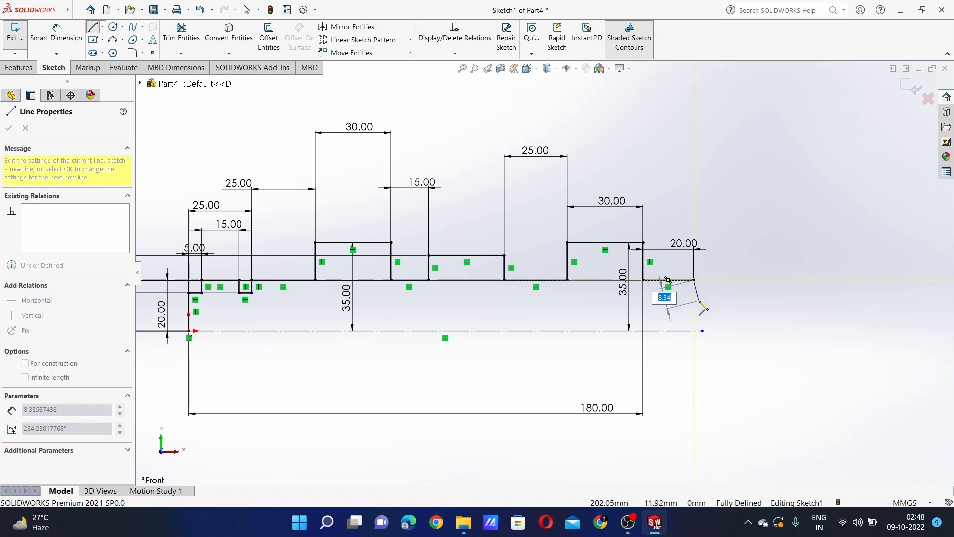
key("Escape")
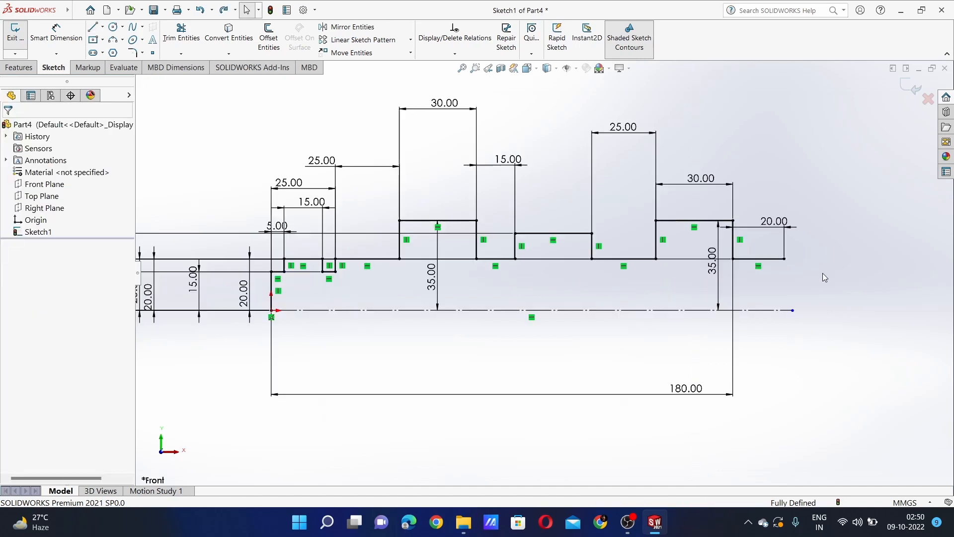
key("ctrl+p")
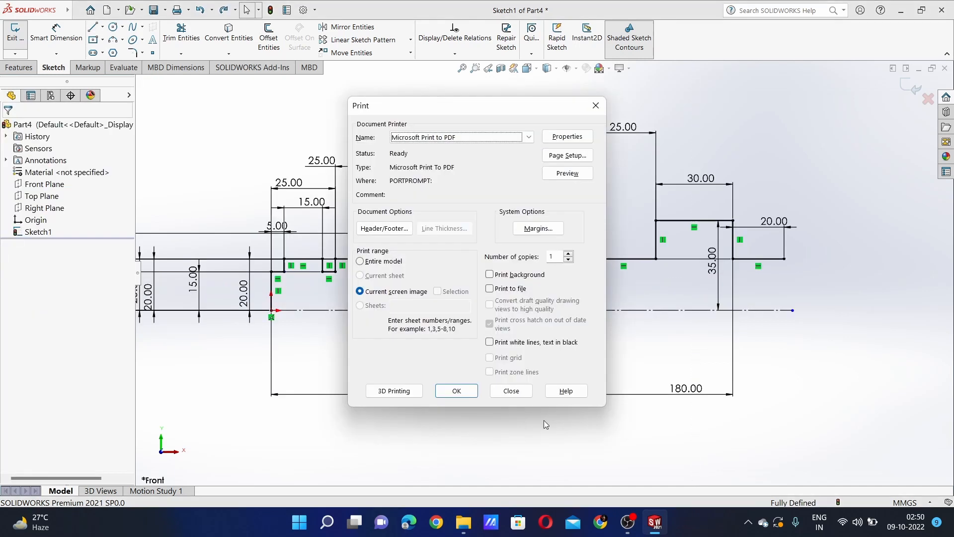
left_click(447, 390)
left_click(507, 289)
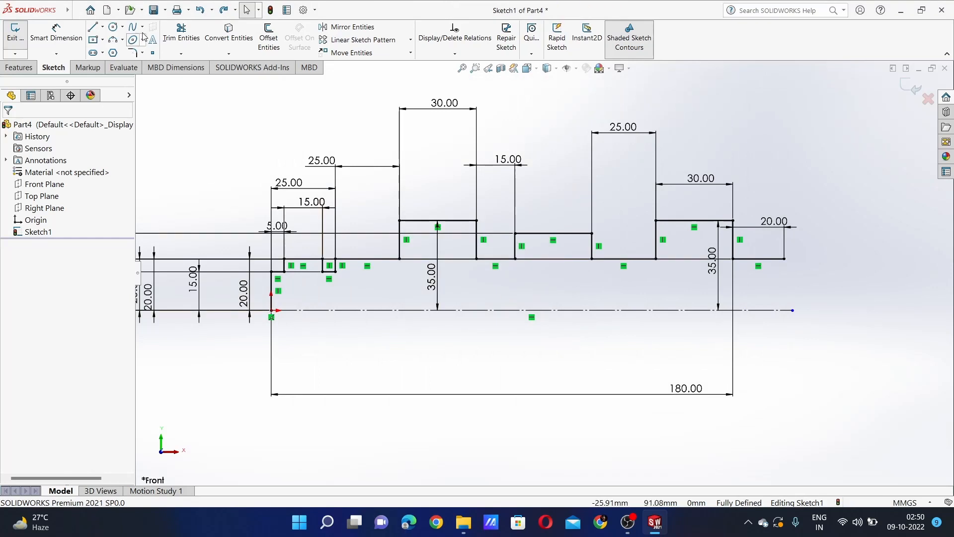
Continue the profile from its open end with lines down to the 15 mm level, 30 mm outward, up to the 20 mm level and 20 mm outward
left_click(93, 27)
left_click(784, 258)
left_click(784, 271)
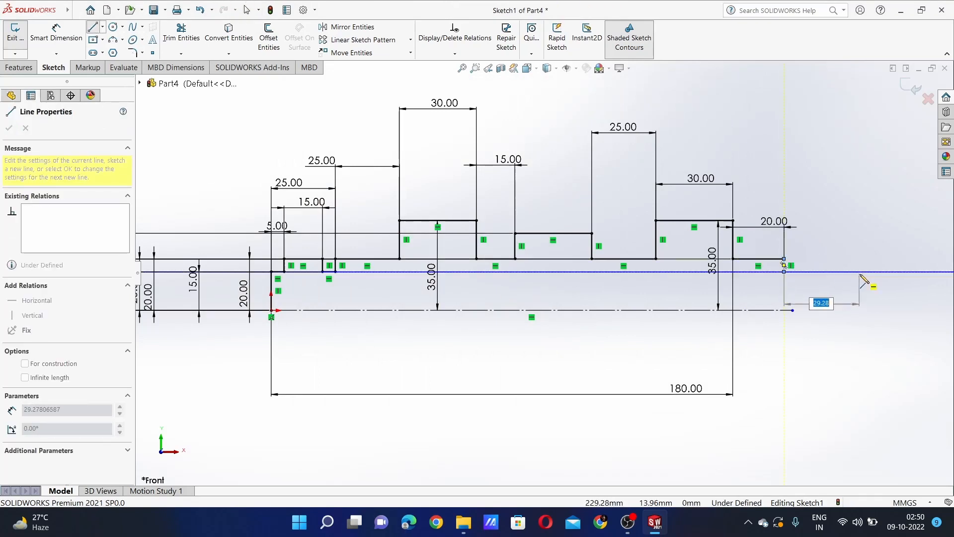
type("30")
key("Return")
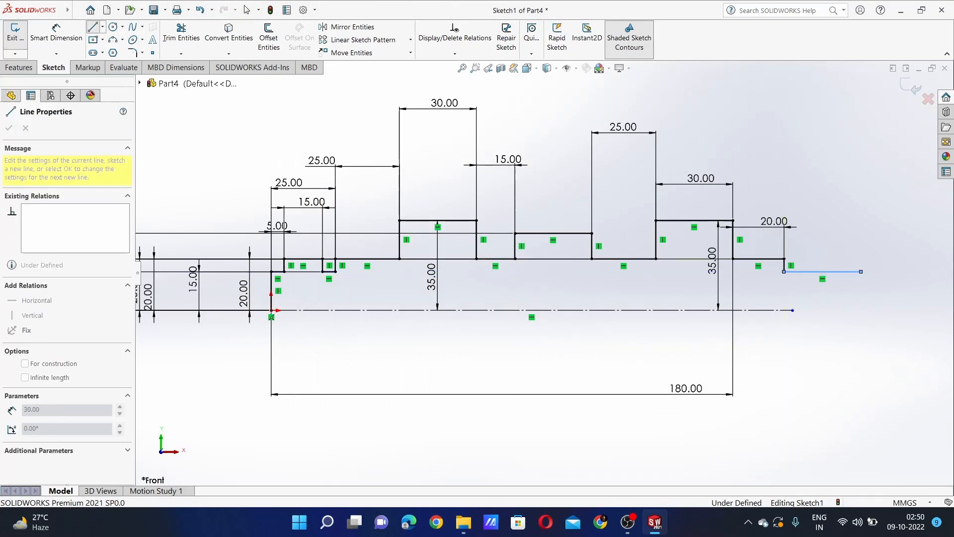
left_click(862, 259)
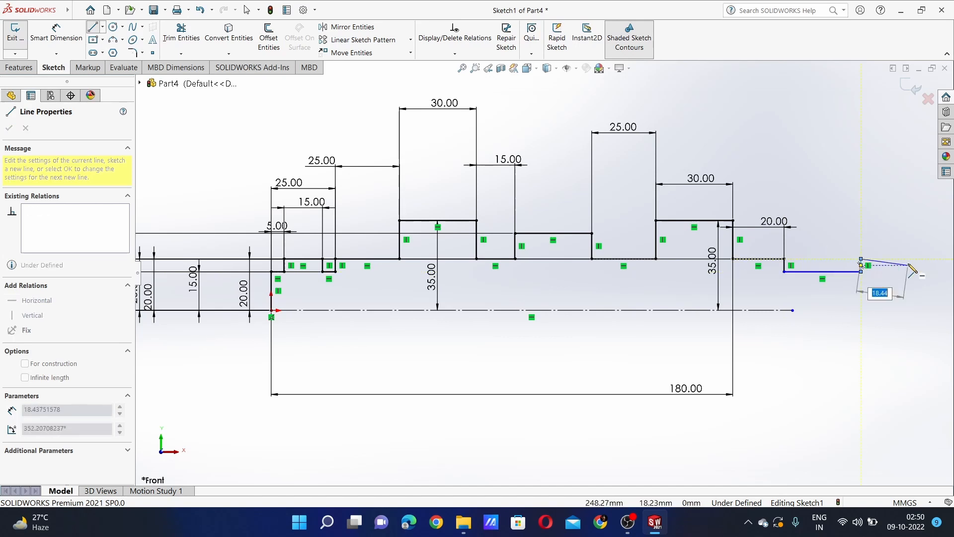
type("20")
key("Return")
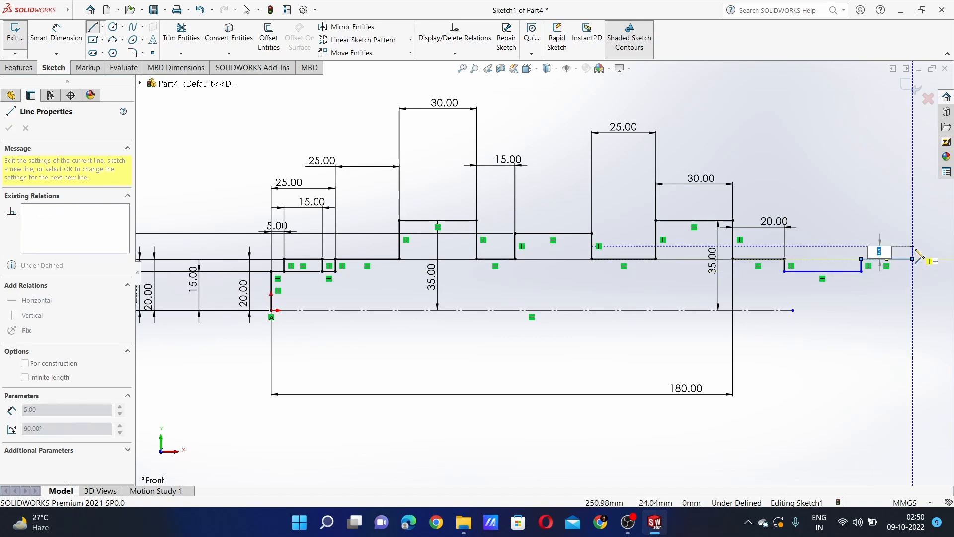
Continue the profile with lines up to the 35 mm level, 30 mm outward, down to the 20 mm level and 30 mm outward
left_click(913, 221)
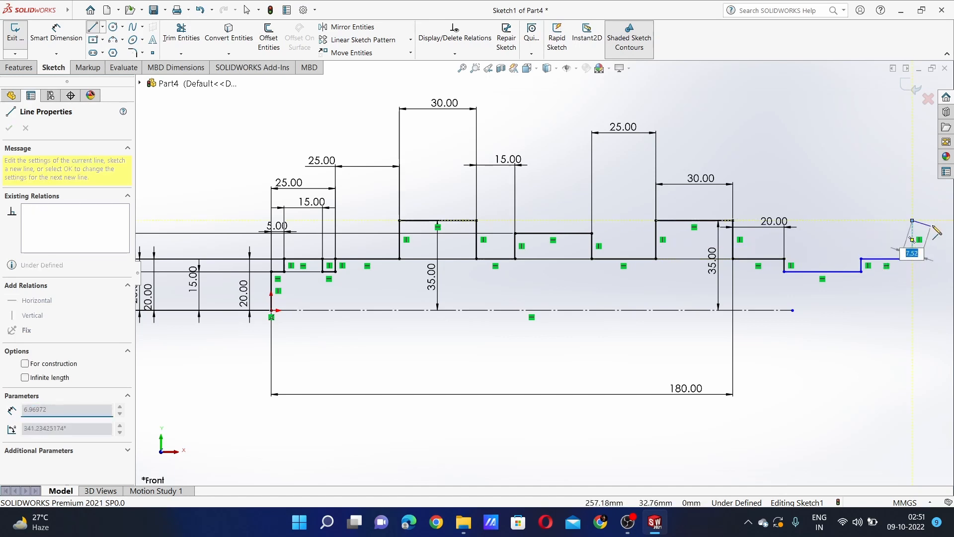
key("z")
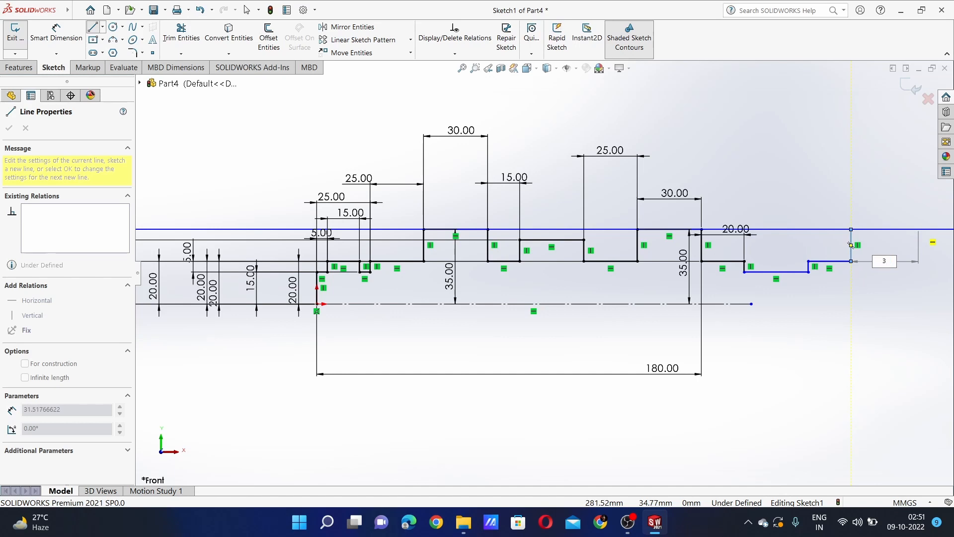
left_click(914, 229)
left_click(916, 261)
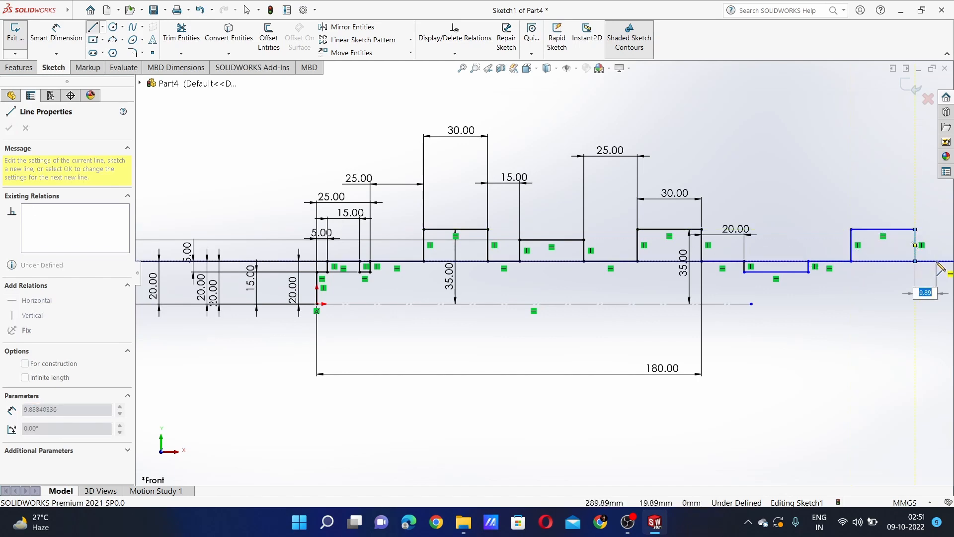
key("Return")
Continue the profile with a line up to the 30 mm level and a horizontal line 10 mm outward
key("z")
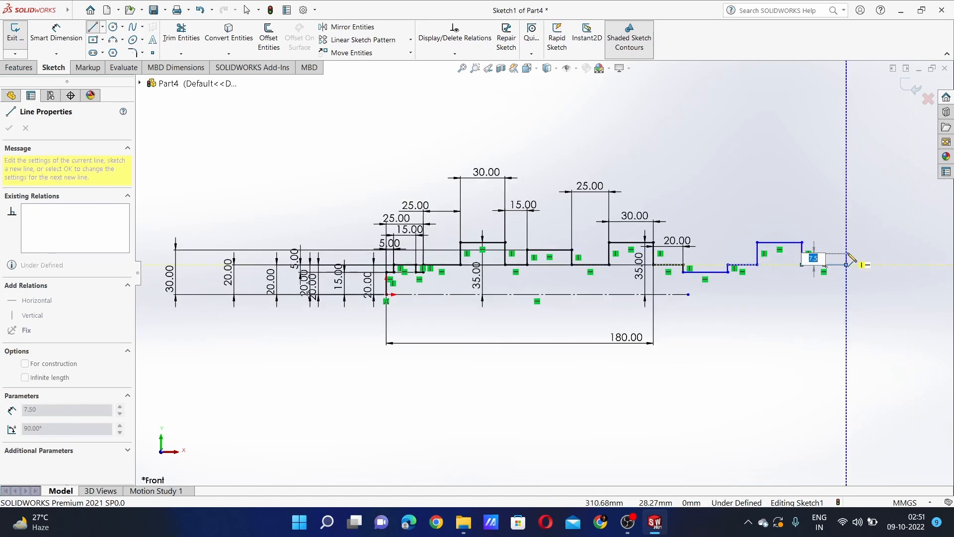
left_click(846, 250)
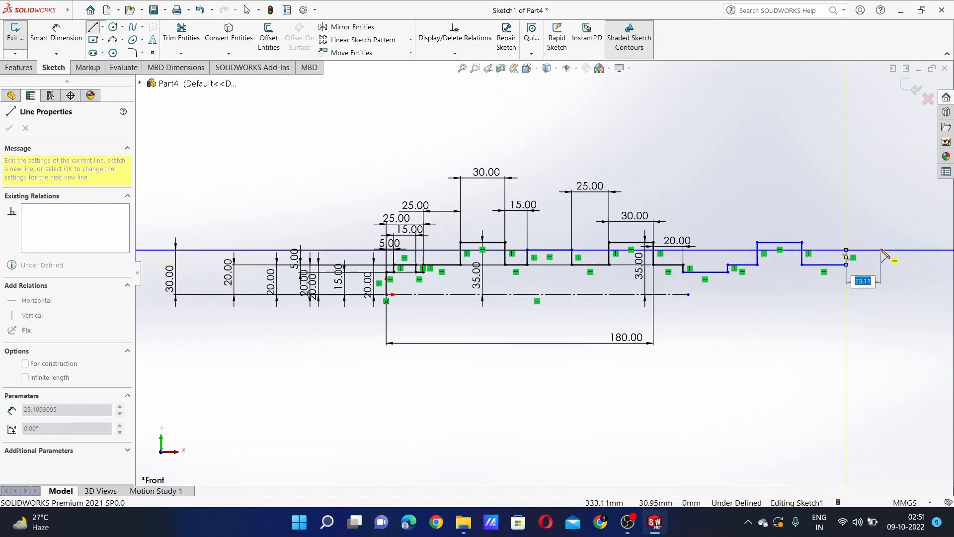
type("10")
key("Return")
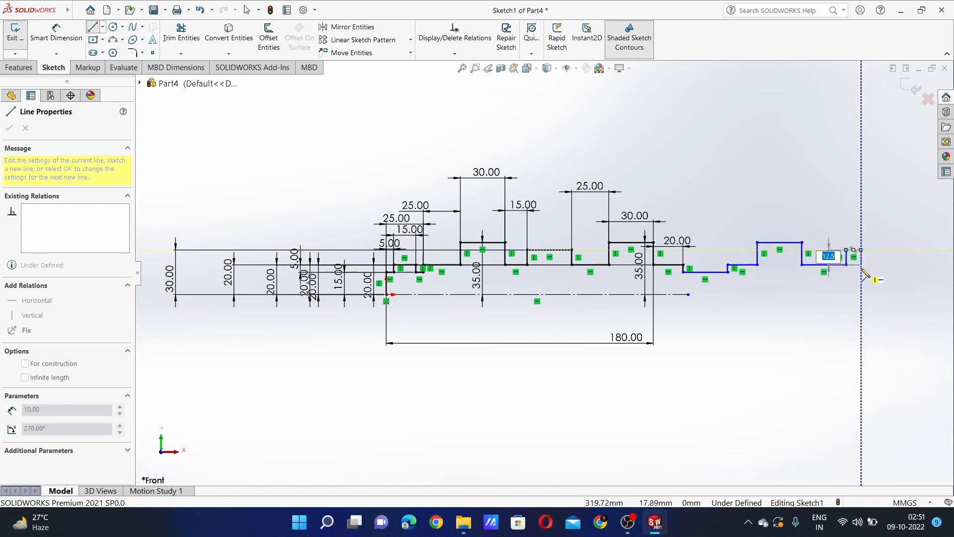
Continue the profile with lines down to the 20 mm level, 20 mm outward, 15 mm up and 30 mm outward
key("Return")
type("20")
key("Return")
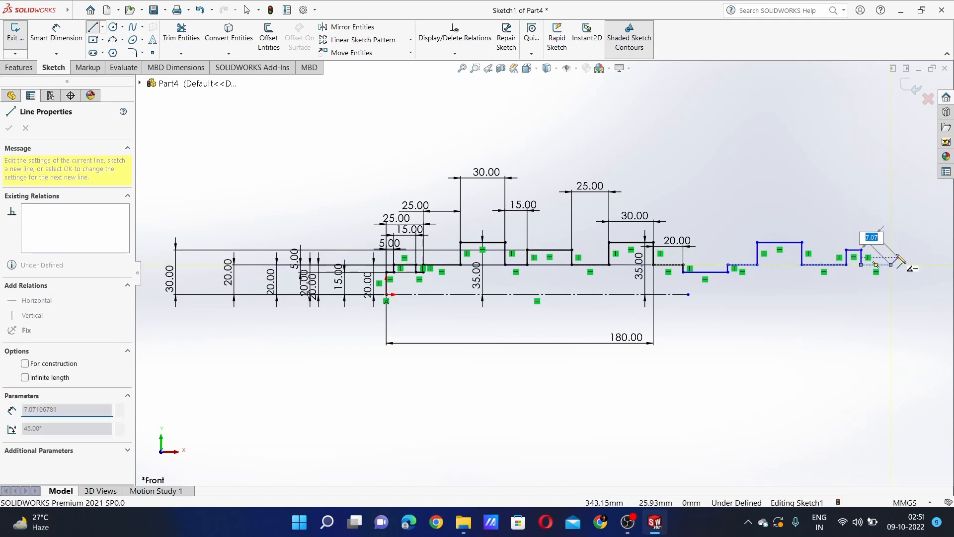
type("15")
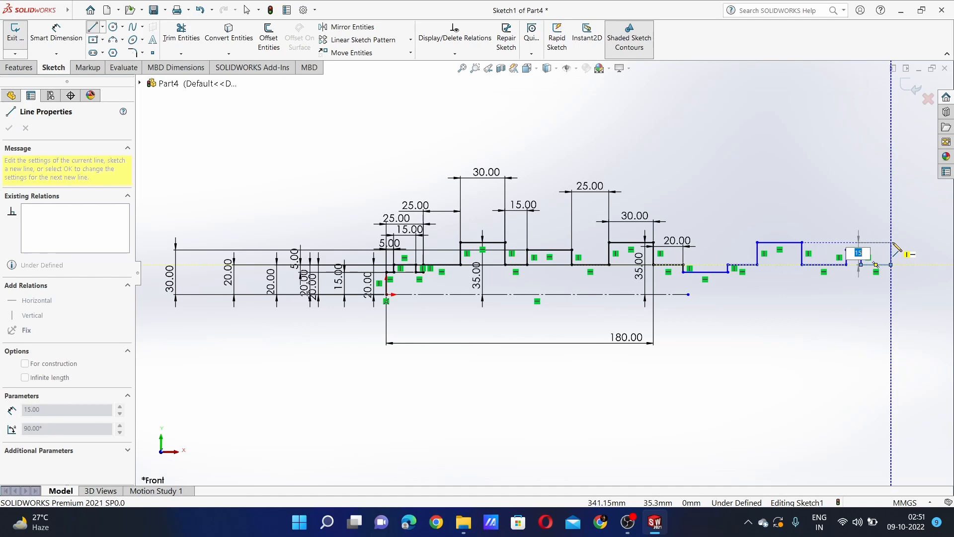
key("Return")
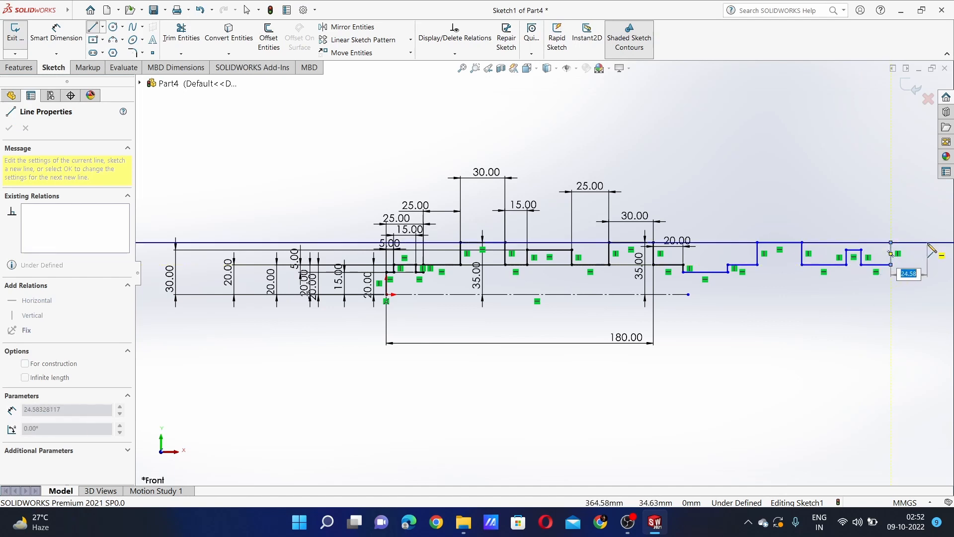
key("Return")
Finish the profile with lines down to the 20 mm level, 15 mm outward, 5 mm down, 5 mm outward and down to the centerline level
left_click(937, 267)
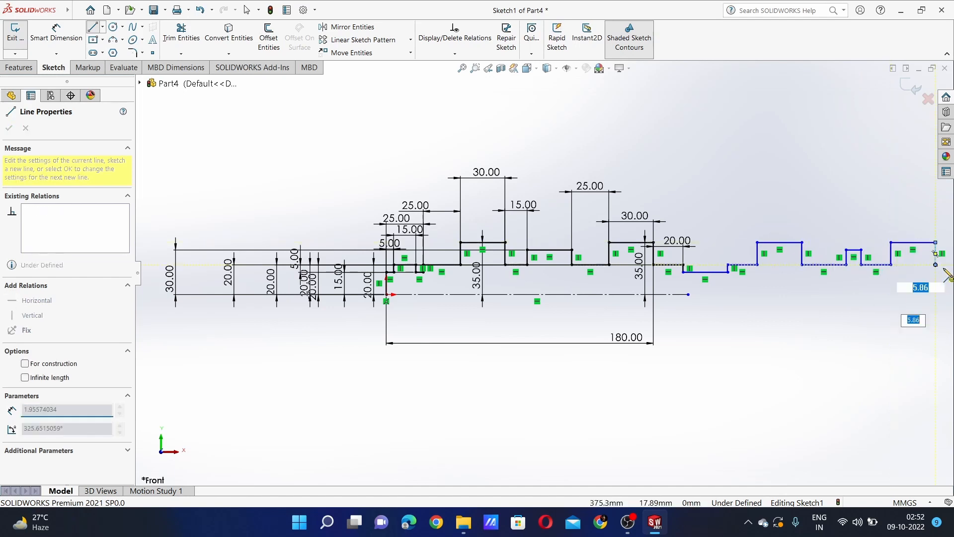
scroll(943, 271, "up", 2)
scroll(865, 259, "down", 2)
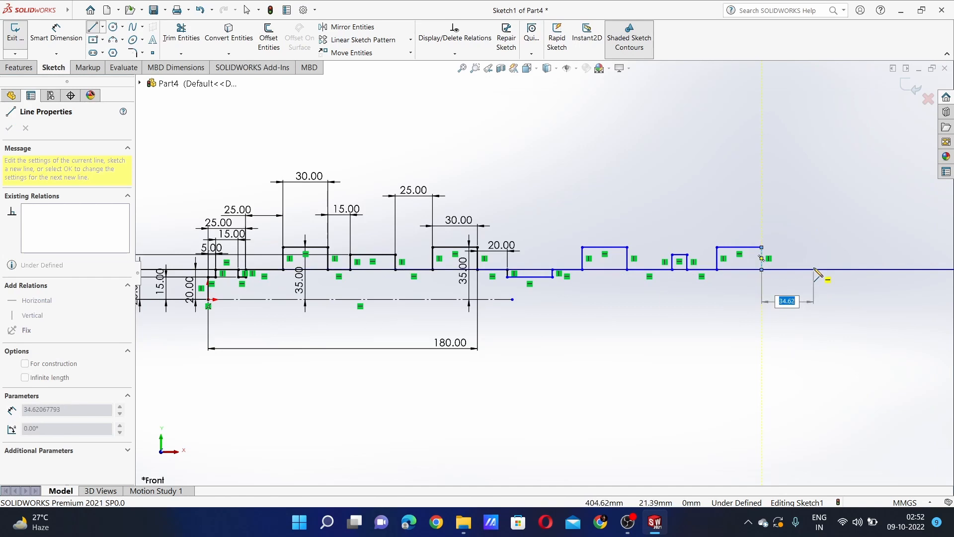
key("Return")
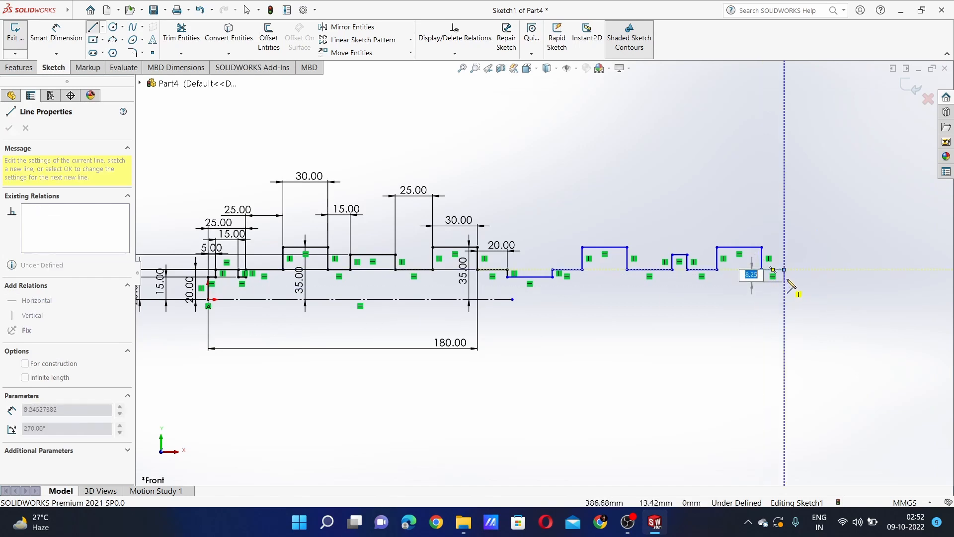
type("5")
key("Return")
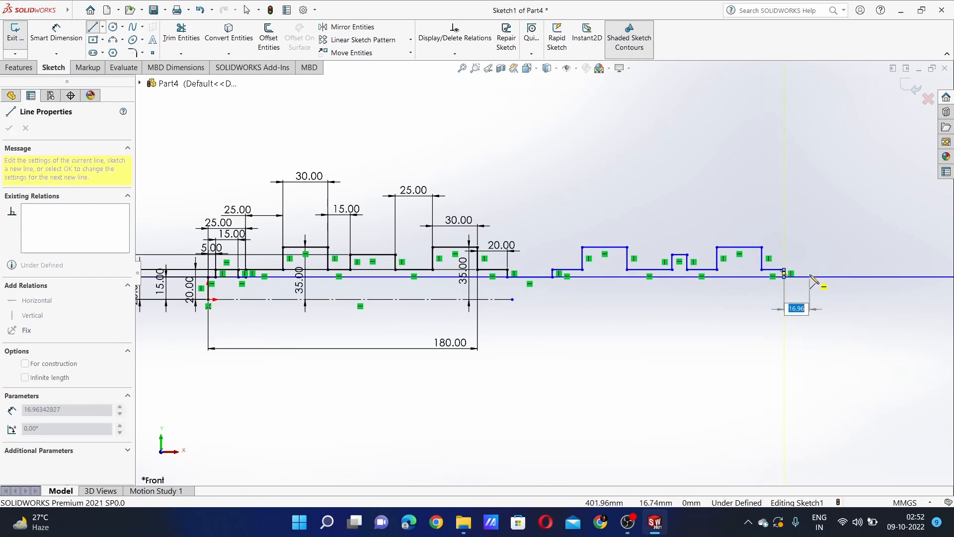
type("5")
key("Return")
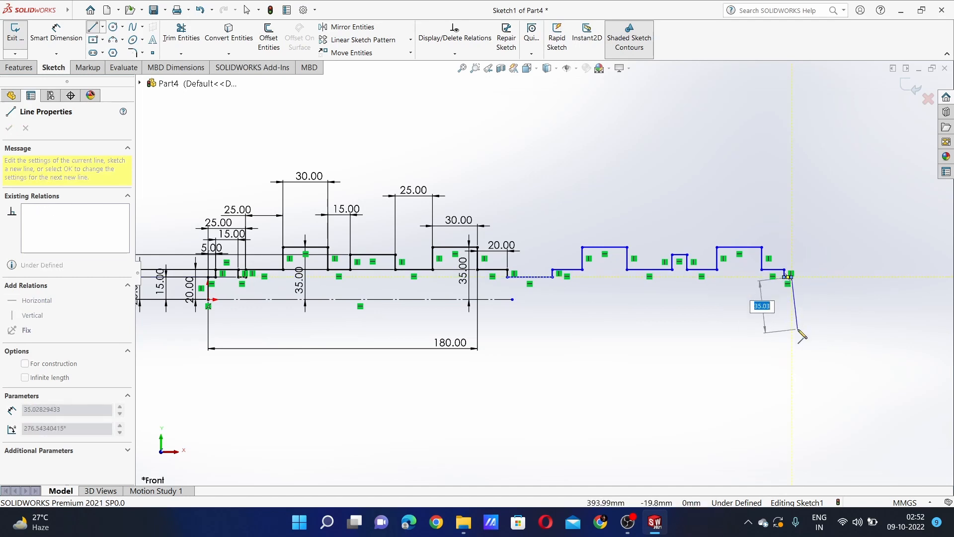
left_click(791, 300)
key("Escape")
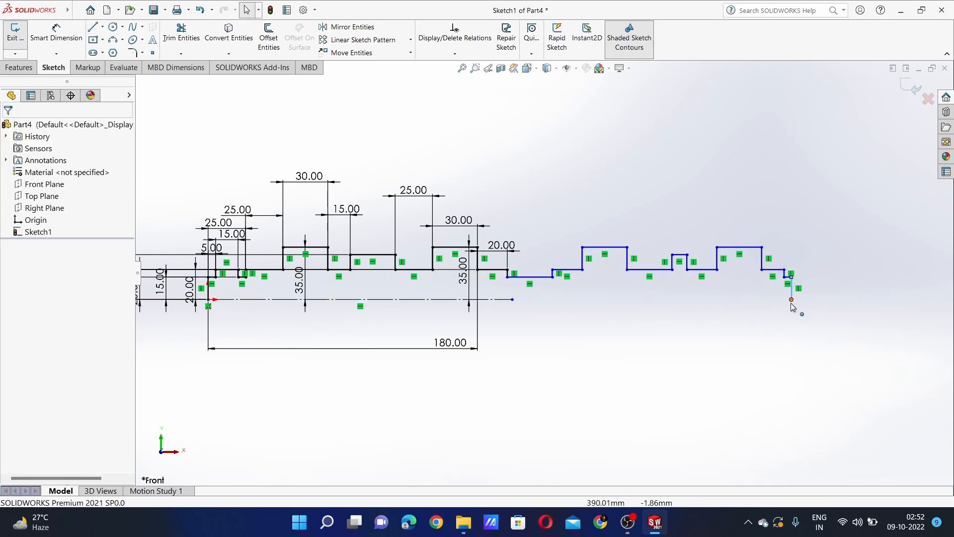
Try to make the centerline's end point coincident with the profile's lower end point, and undo it
left_click(512, 300)
left_click(792, 299, "ctrl")
left_click(51, 330)
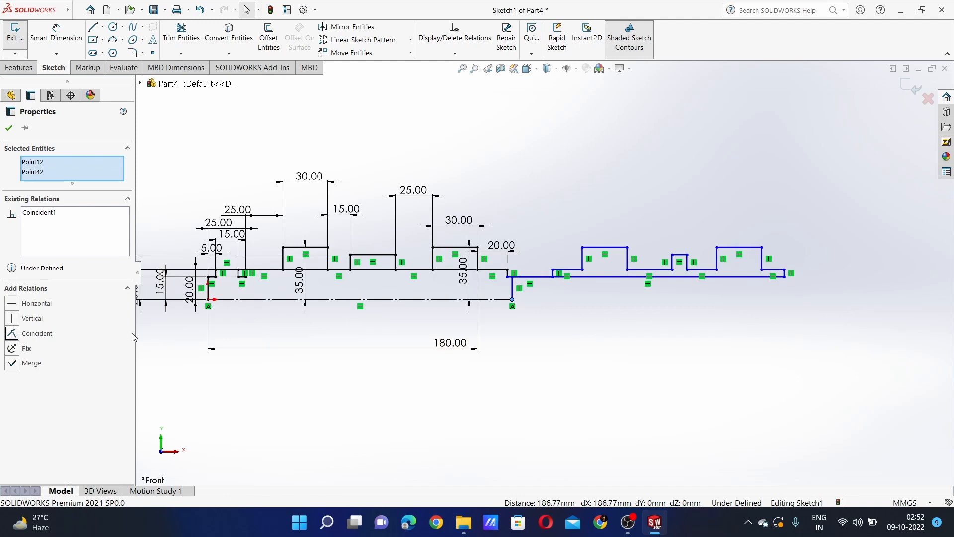
key("ctrl+z")
Dimension the length of the recessed step's bottom line as 30 mm
left_click(56, 36)
left_click(536, 277)
left_click(535, 196)
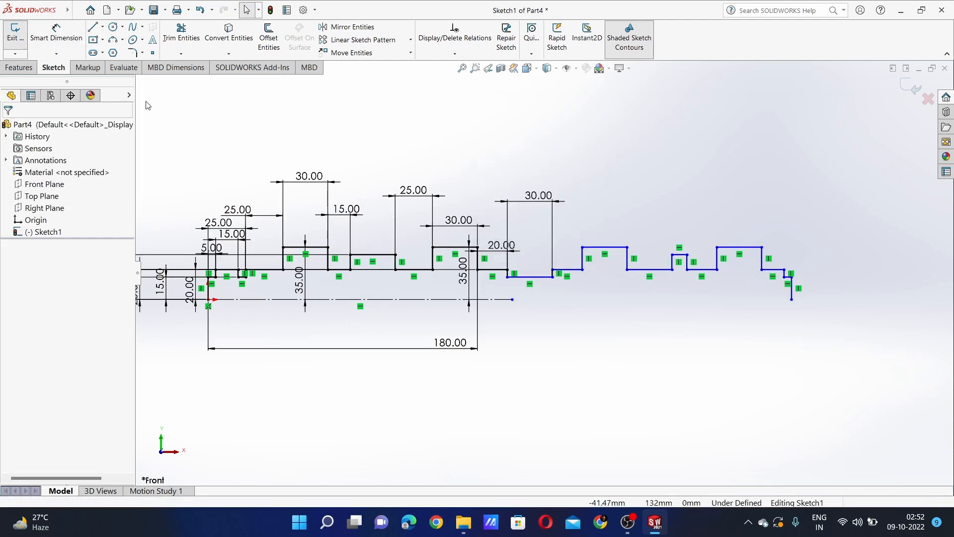
left_click(530, 278)
left_click(504, 301)
key("Escape")
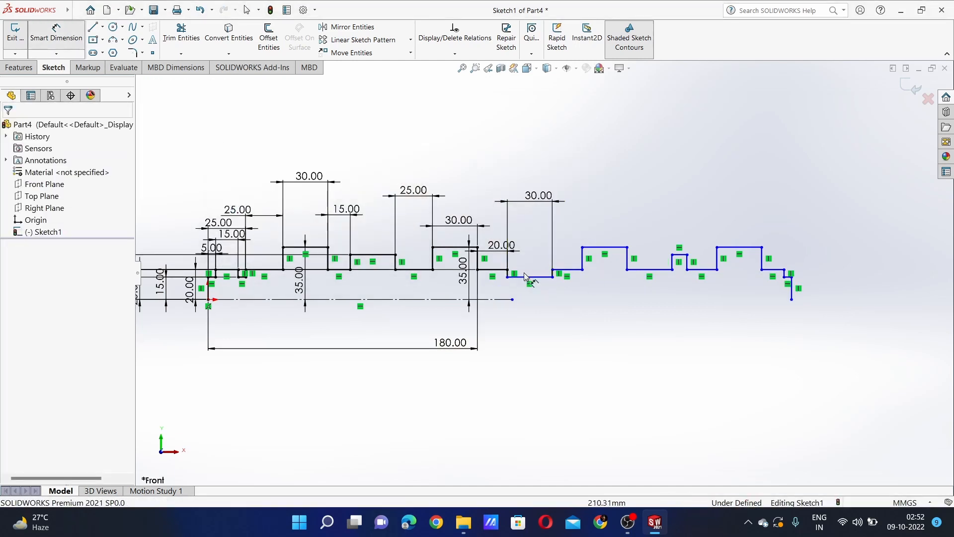
Dimension the distance from the recessed step's bottom line to the centerline as 15 mm
left_click(523, 277)
left_click(508, 299)
left_click(879, 284)
key("Return")
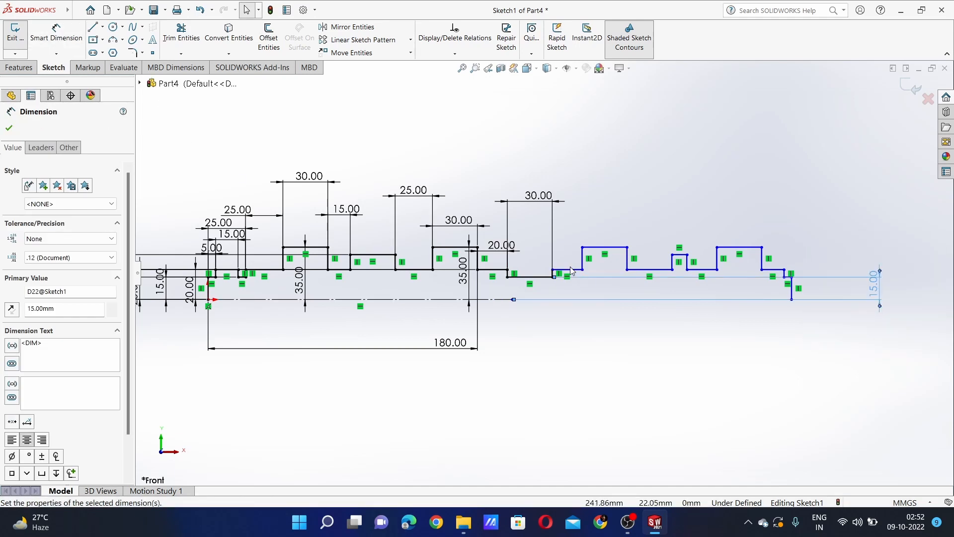
Dimension the horizontal line following the recess with a 20 mm length and a 40 mm diameter about the centerline
left_click(568, 270)
key("Escape")
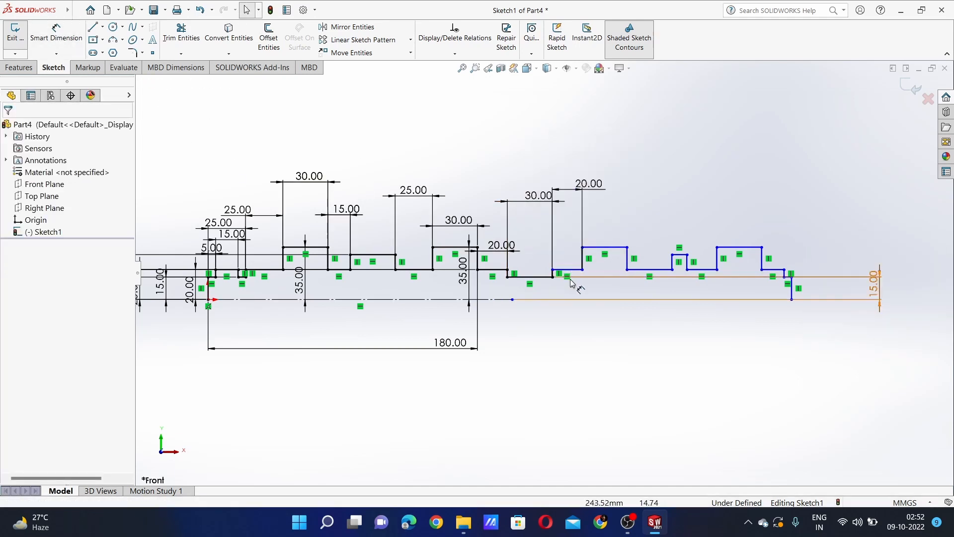
left_click(569, 270)
left_click(492, 299)
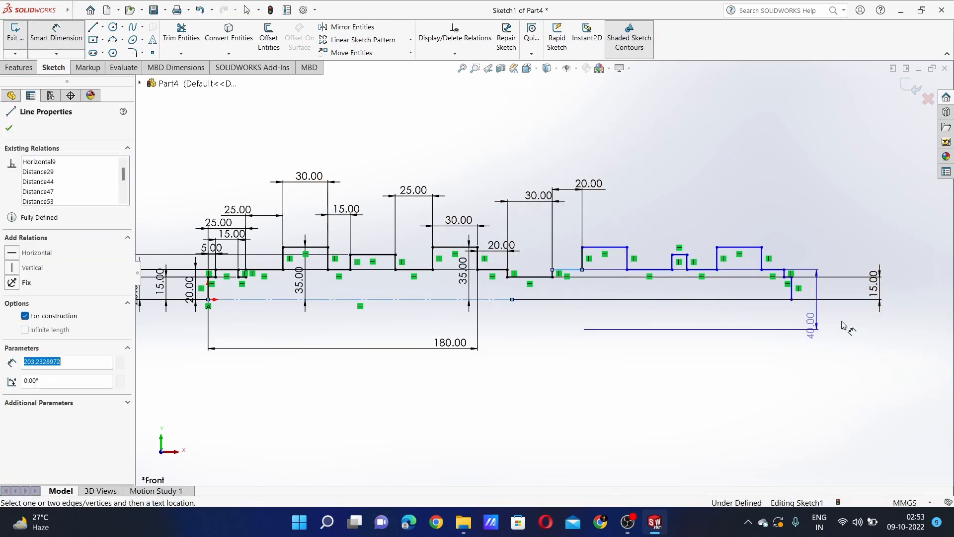
left_click(934, 310)
key("Return")
key("Escape")
Dimension the width of the raised step following the recess as 30 mm
left_click(75, 38)
left_click(604, 247)
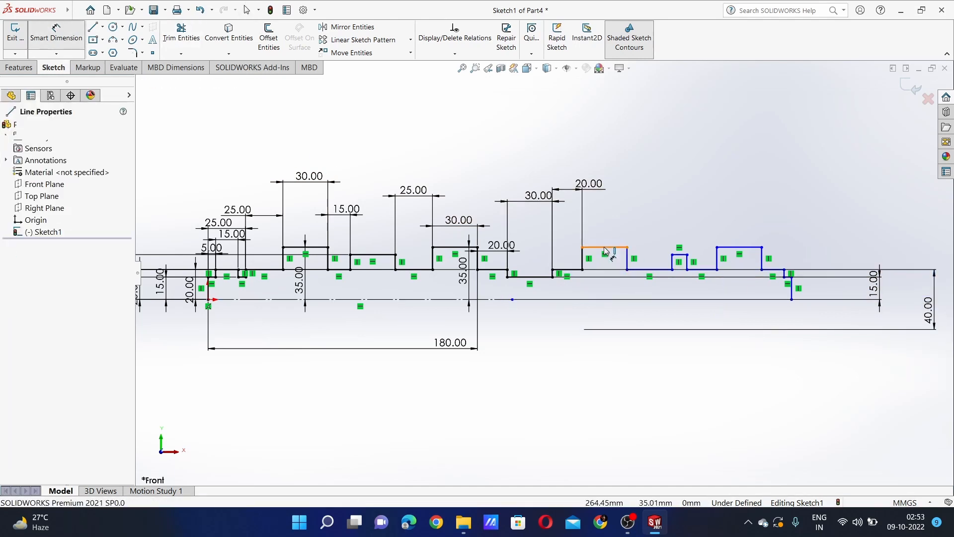
left_click(612, 218)
key("Return")
key("Escape")
Dimension the distance from that raised step's top line to the centerline as 35 mm
left_click(79, 40)
left_click(492, 299)
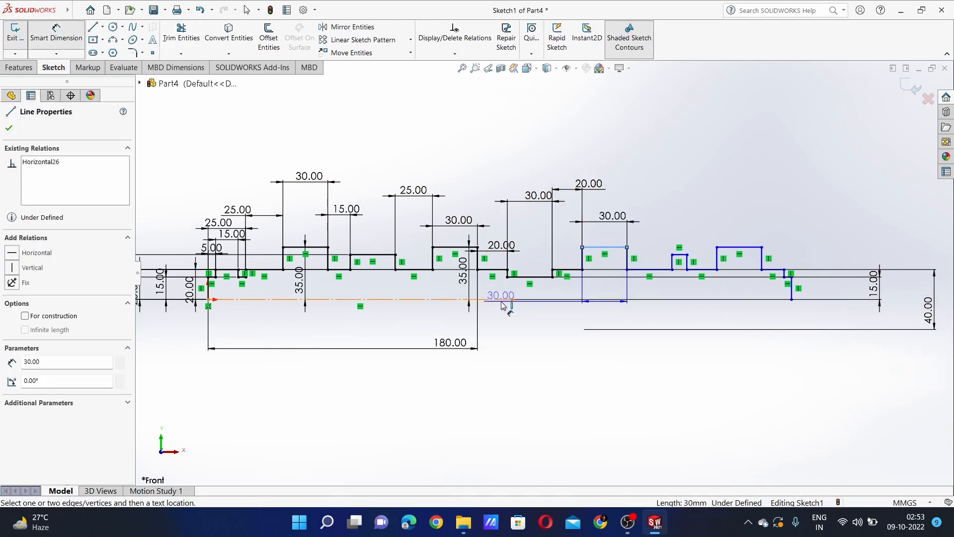
left_click(497, 292)
key("Return")
left_click(611, 247)
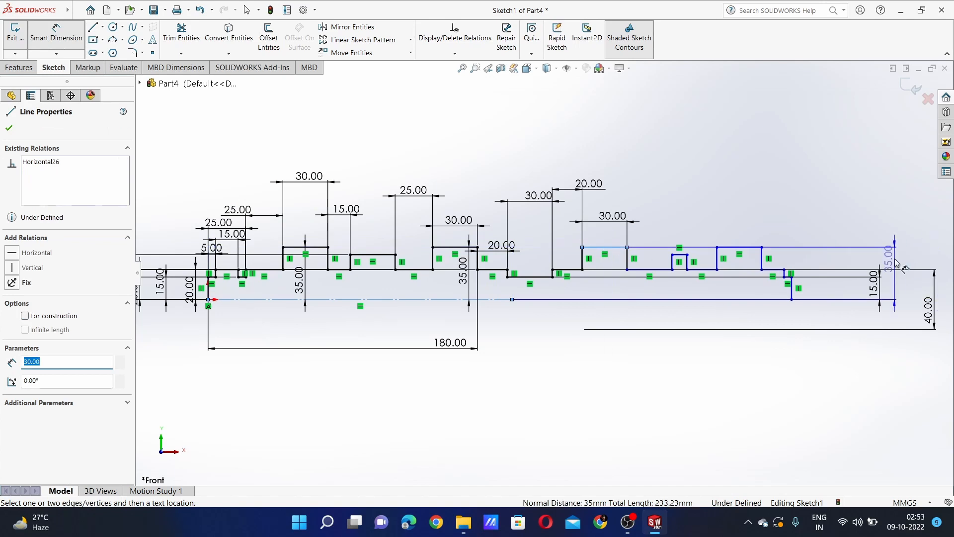
left_click(894, 260)
key("Return")
key("Escape")
Dimension the distance from the horizontal line before the narrow raised step to the centerline as 20 mm
left_click(74, 40)
left_click(650, 270)
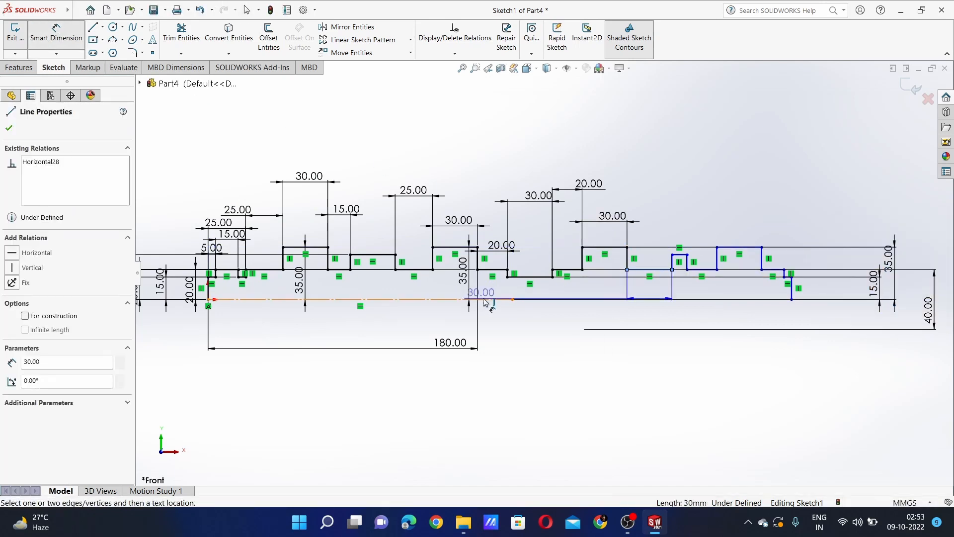
left_click(646, 299)
left_click(912, 283)
key("Return")
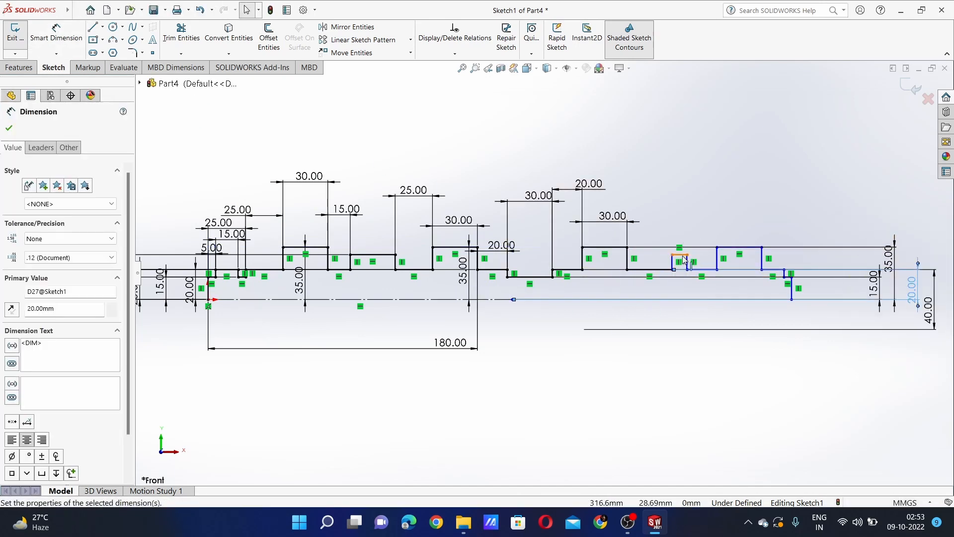
Dimension the narrow raised step's width as 10 mm and its top line's distance from the centerline as 30 mm
left_click(56, 35)
left_click(680, 255)
left_click(695, 196)
key("Return")
left_click(56, 30)
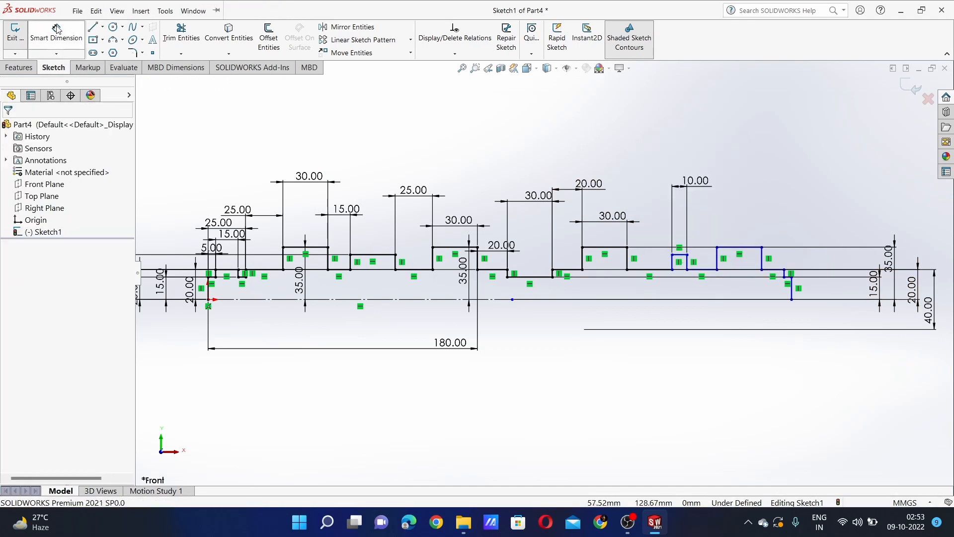
left_click(678, 255)
left_click(480, 300)
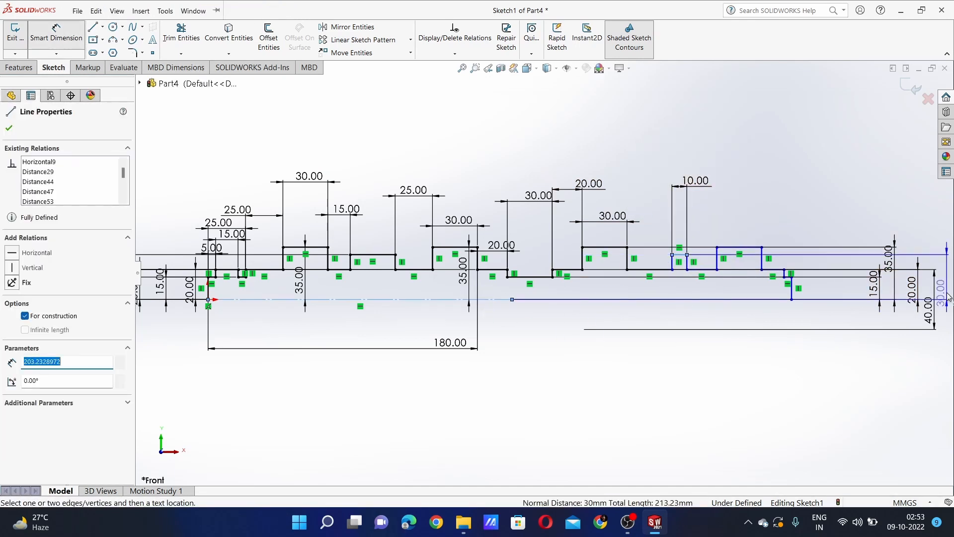
left_click(945, 294)
key("Return")
scroll(934, 278, "down", 1)
left_click(60, 34)
left_click(54, 36)
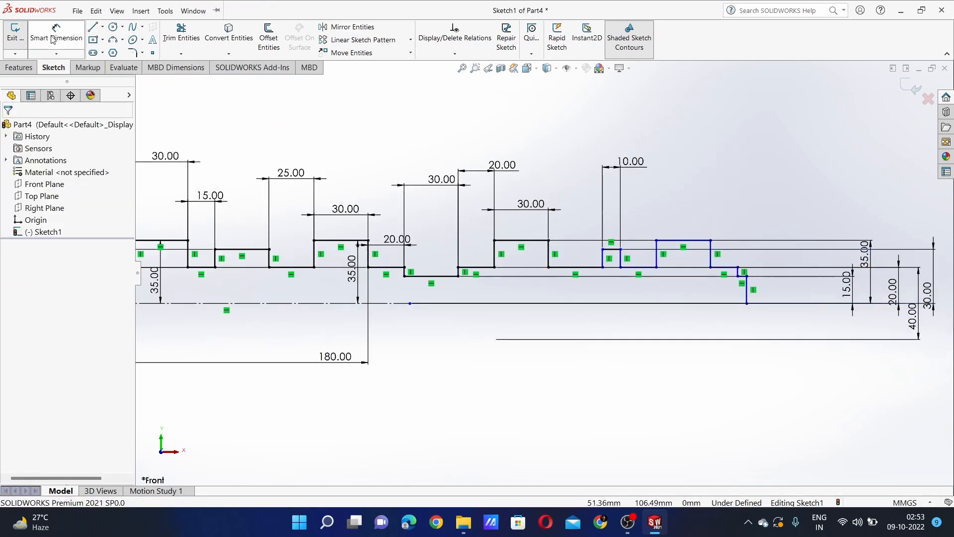
left_click(604, 256)
key("Escape")
key("Escape")
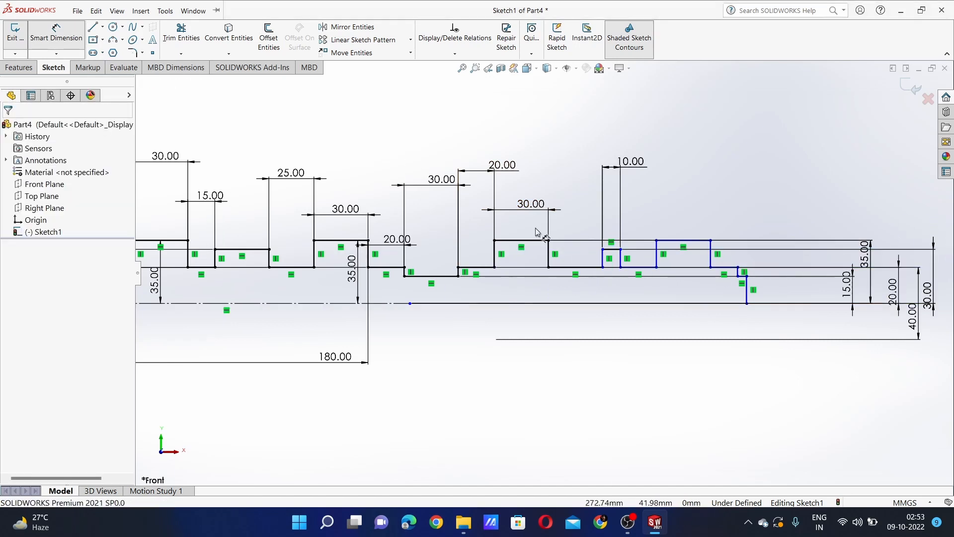
left_click(410, 303)
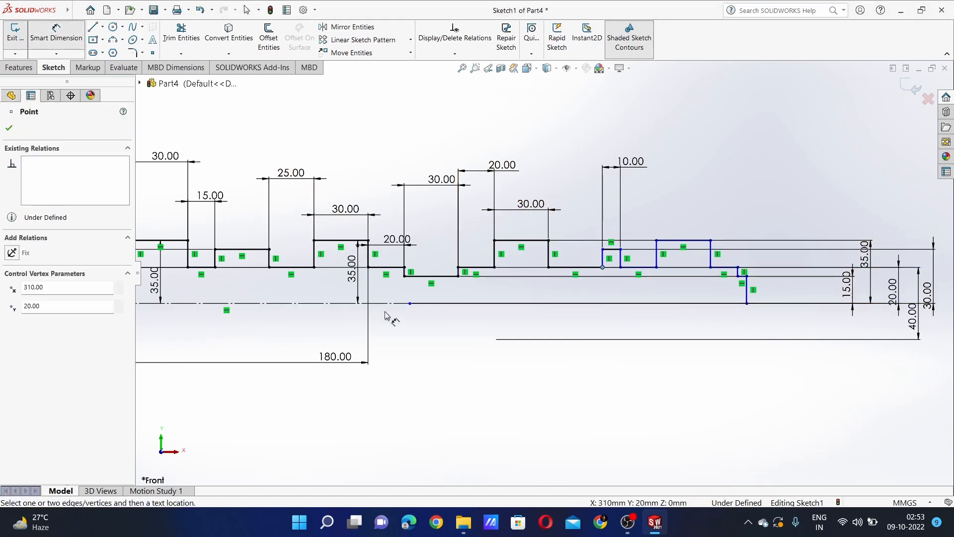
key("Escape")
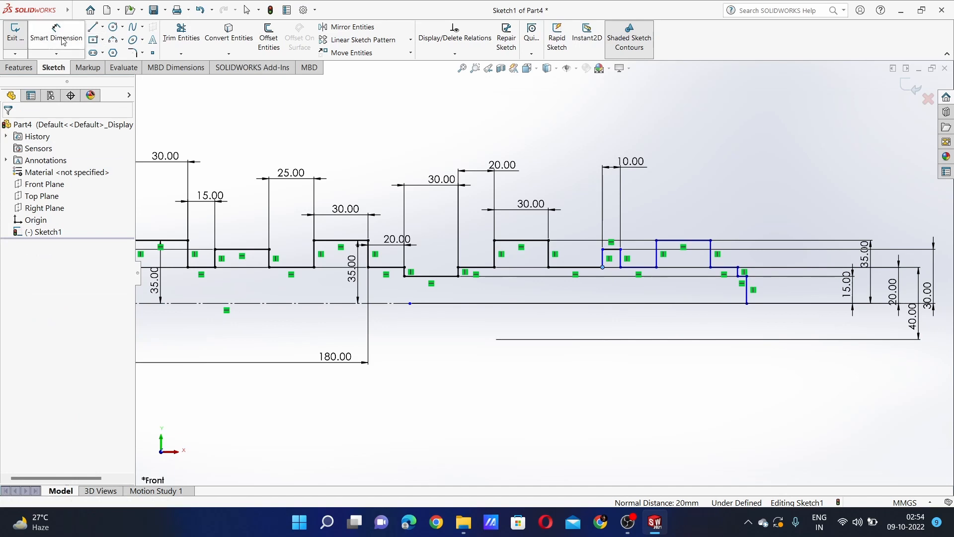
left_click(622, 276)
key("Escape")
Try a 20 mm length dimension on the horizontal line after the narrow raised step, and undo it
left_click(636, 267)
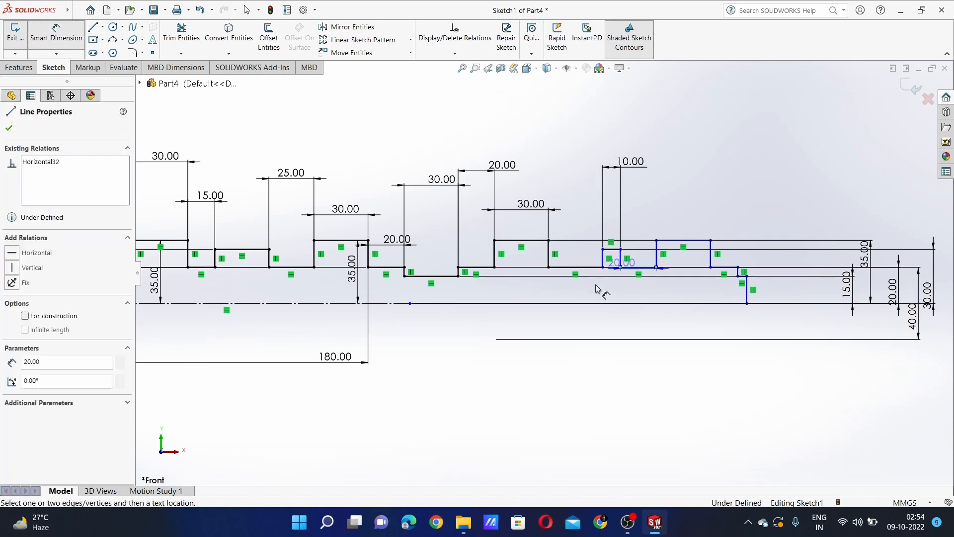
left_click(581, 306)
key("Return")
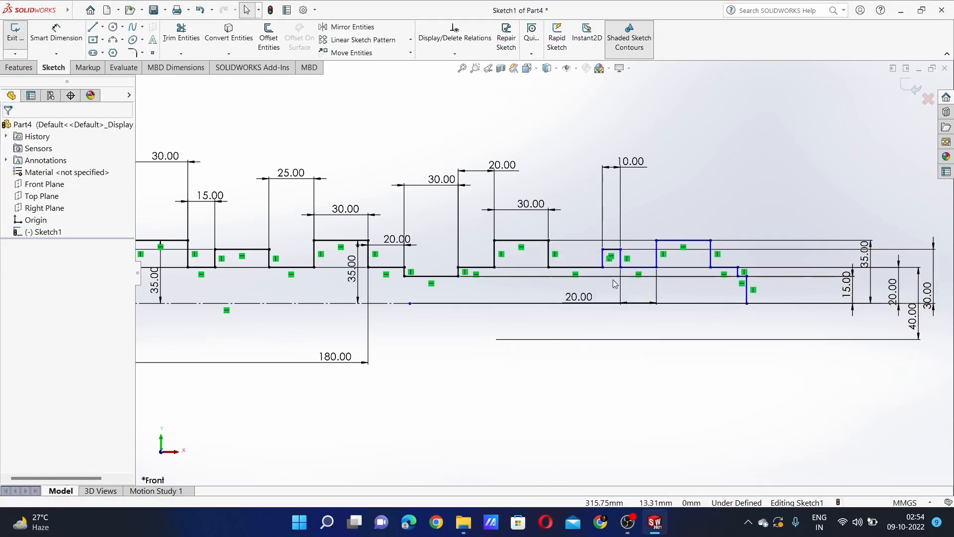
key("ctrl+z")
left_click(640, 267)
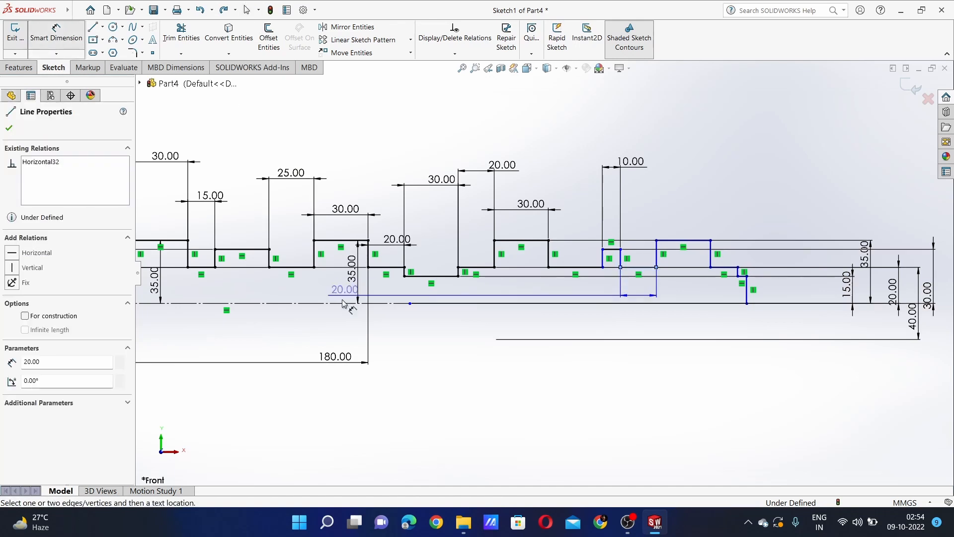
left_click(347, 304)
left_click(938, 314)
left_click(409, 304)
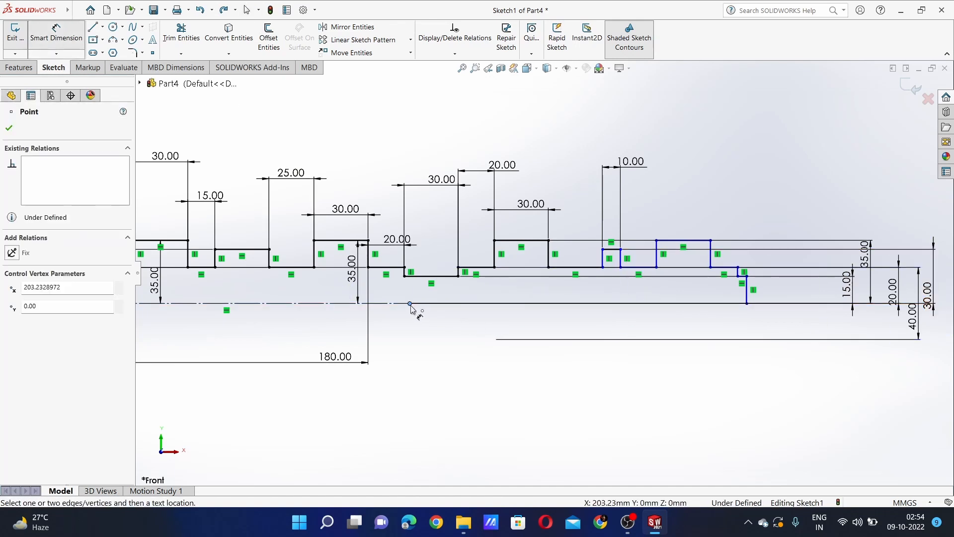
left_click(402, 312)
scroll(390, 324, "up", 1)
scroll(389, 324, "down", 1)
left_click(452, 293)
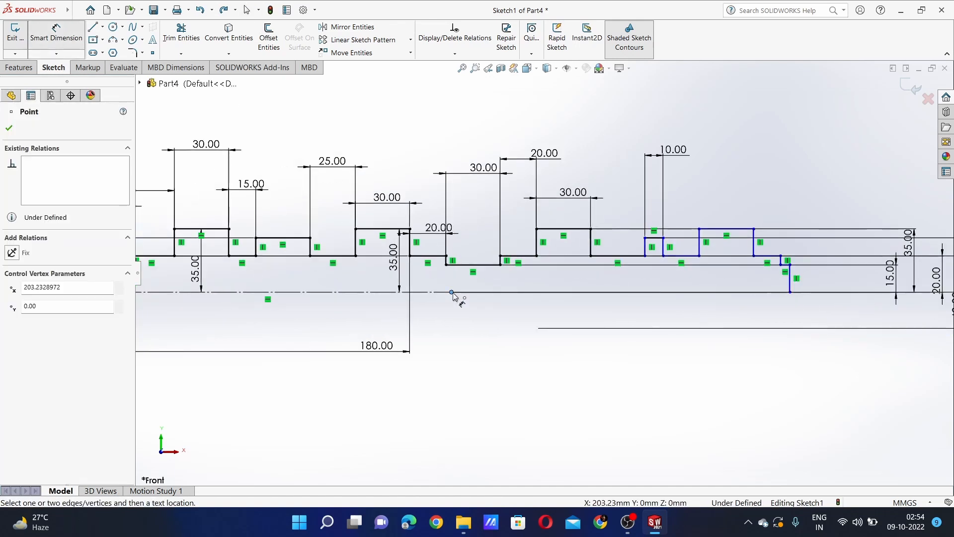
left_click(442, 292)
key("Escape")
Draw a 390 mm horizontal construction line from the origin to the profile's lower end point
left_click(102, 27)
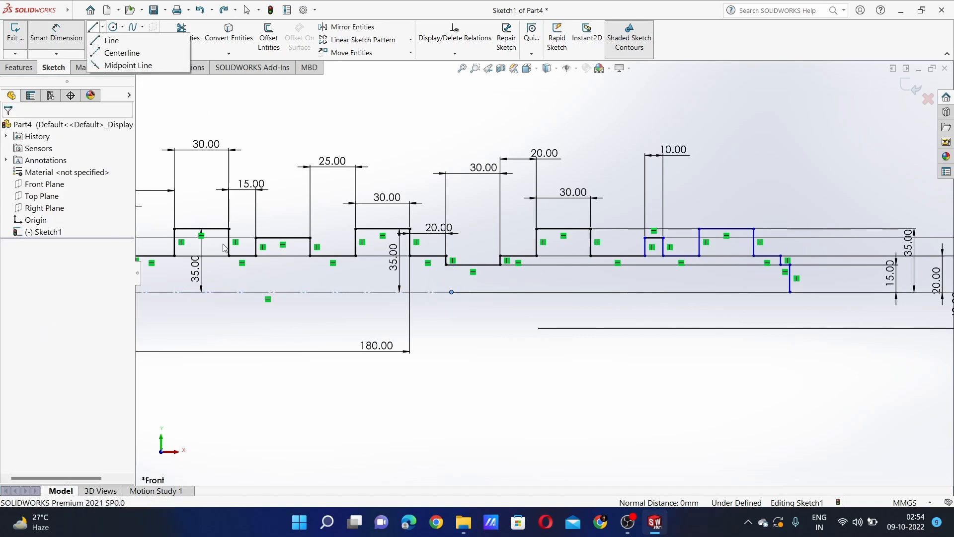
left_click(105, 43)
scroll(194, 297, "up", 3)
scroll(191, 299, "down", 2)
left_click(318, 276)
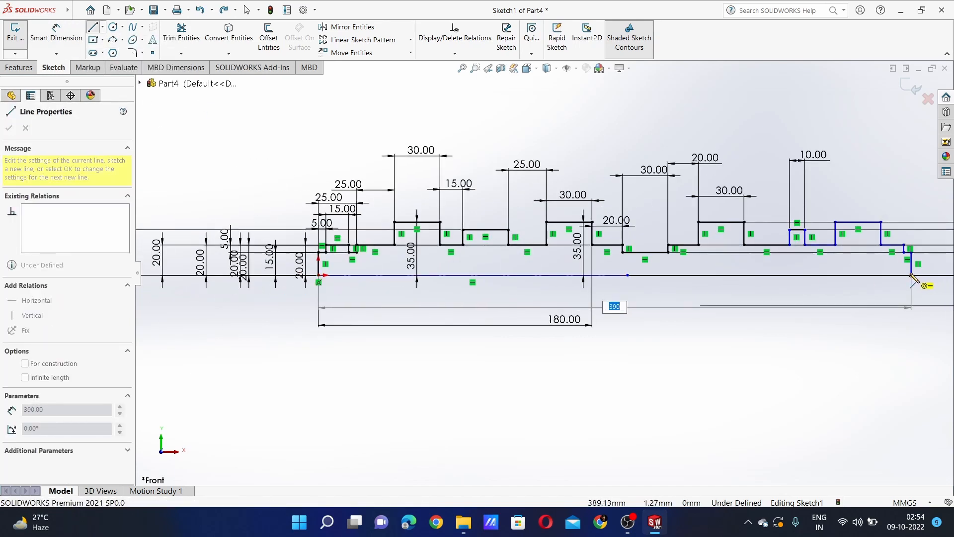
left_click(911, 275)
key("Escape")
left_click(801, 276)
left_click(838, 247)
scroll(820, 264, "down", 5)
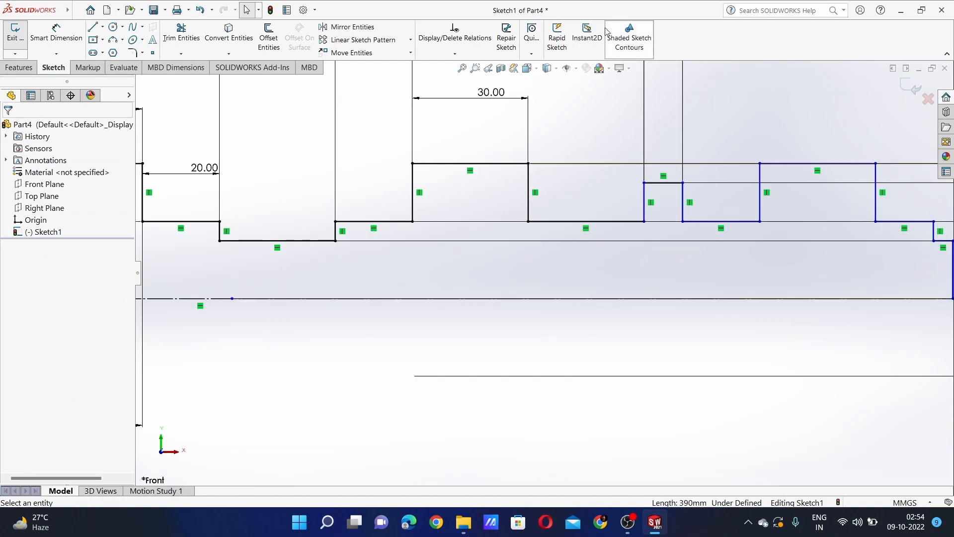
left_click(61, 34)
left_click(645, 183)
left_click(645, 298)
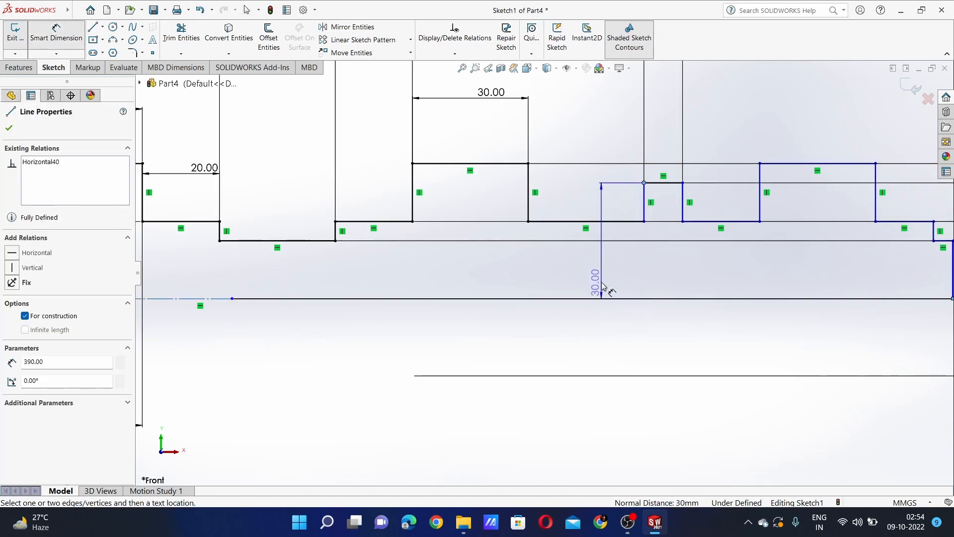
key("Escape")
Dimension the horizontal distance from the shaft's start at the origin to the beginning of the narrow raised step as 310 mm
left_click(68, 34)
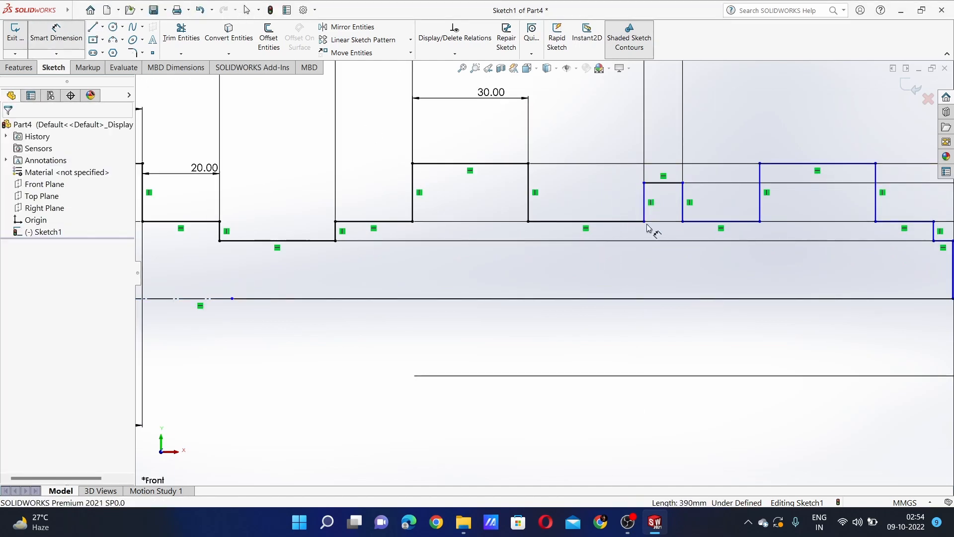
left_click(644, 221)
scroll(628, 299, "up", 6)
left_click(178, 287)
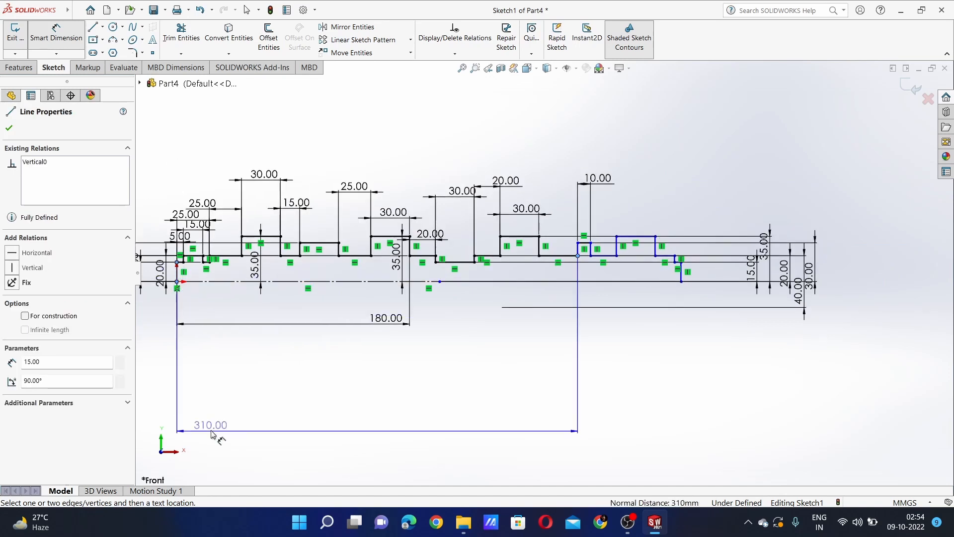
left_click(224, 412)
key("Escape")
Try a dimension from the origin to the lower corner where the narrow raised step ends
left_click(590, 257)
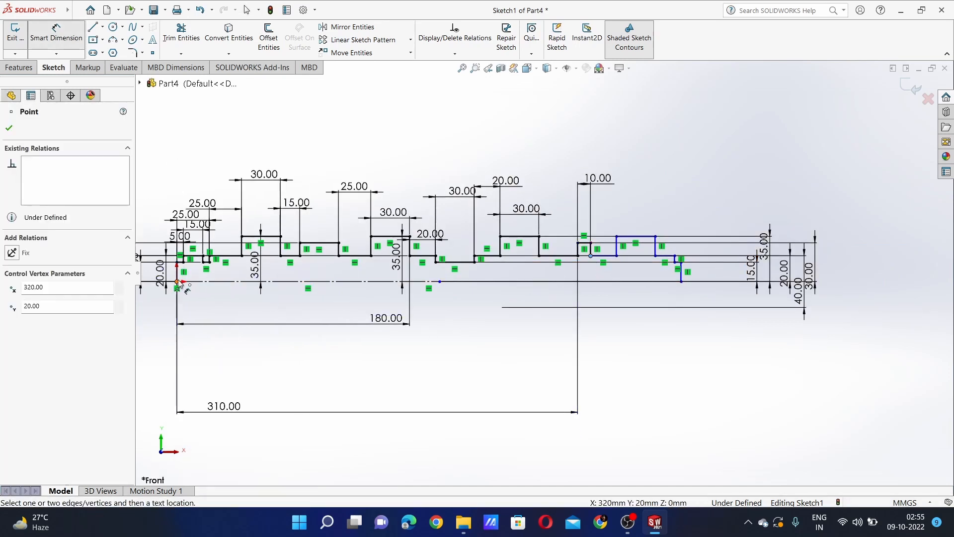
left_click(177, 273)
left_click(400, 364)
key("Escape")
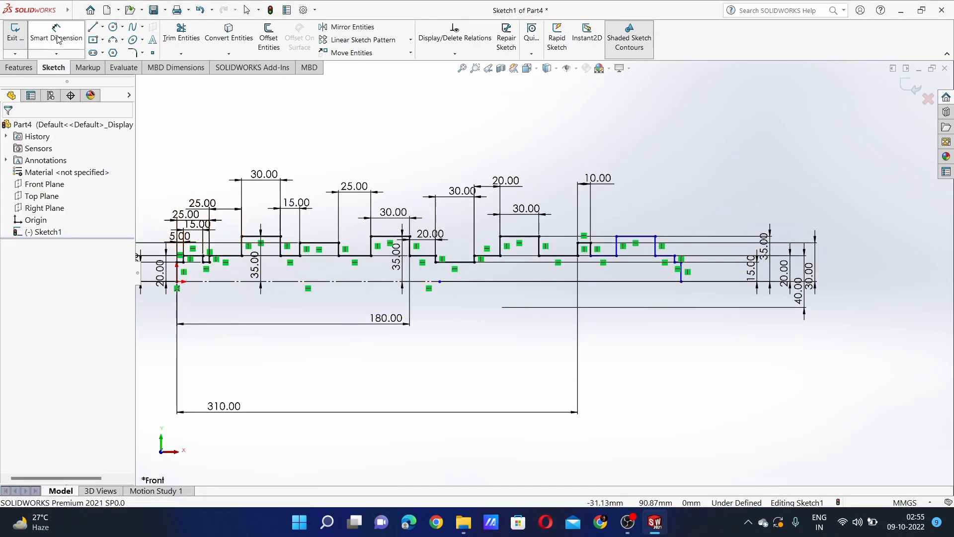
Try a 30 mm width dimension on the last raised step's top line and delete it
left_click(74, 35)
left_click(630, 236)
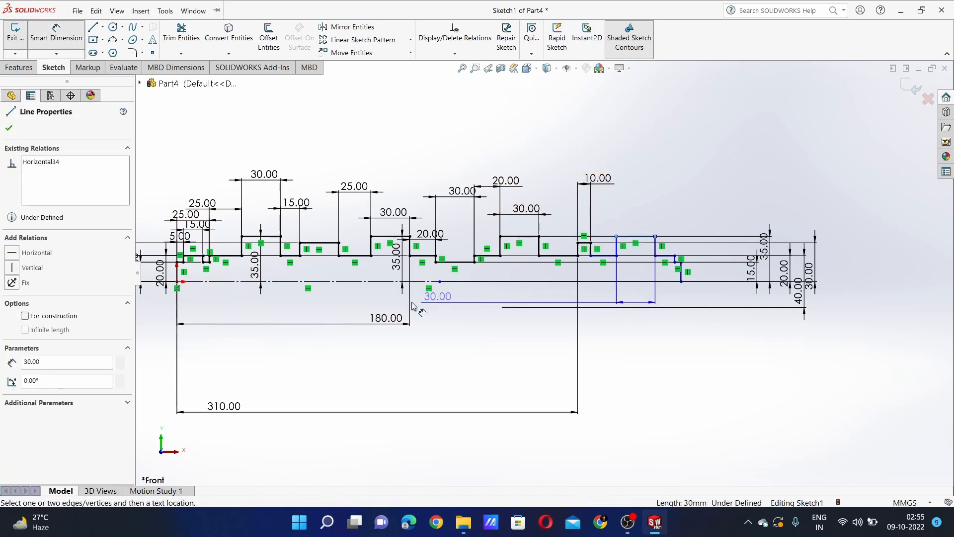
left_click(471, 279)
key("Escape")
scroll(649, 287, "down", 2)
left_click(631, 270)
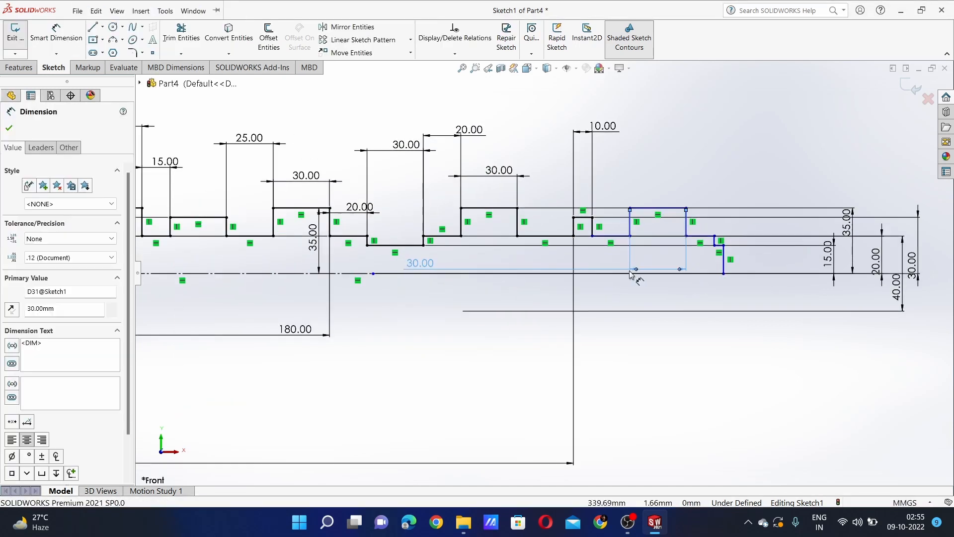
key("Delete")
Dimension the distance from the last raised step's top line to the centerline as 35 mm
left_click(65, 53)
left_click(69, 66)
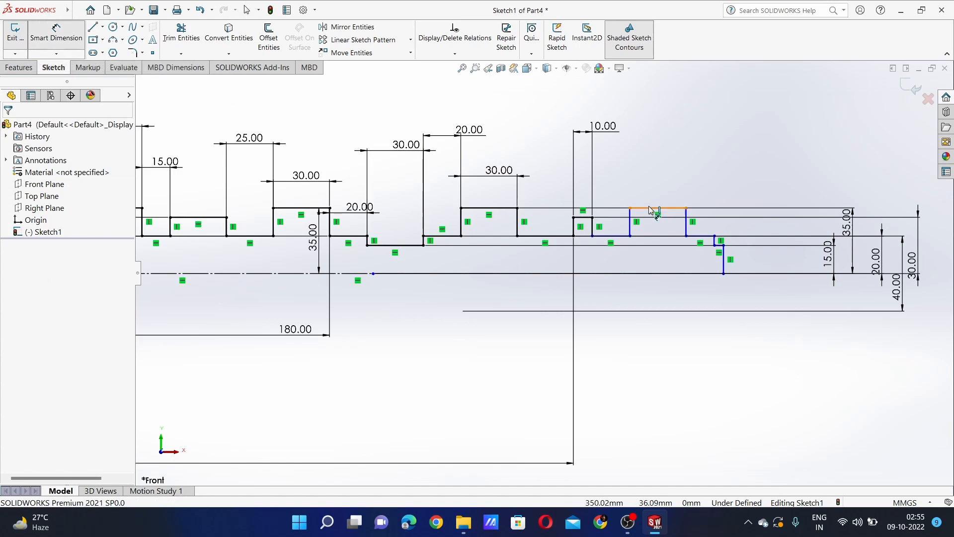
left_click(656, 208)
left_click(650, 274)
left_click(943, 262)
key("Return")
key("Escape")
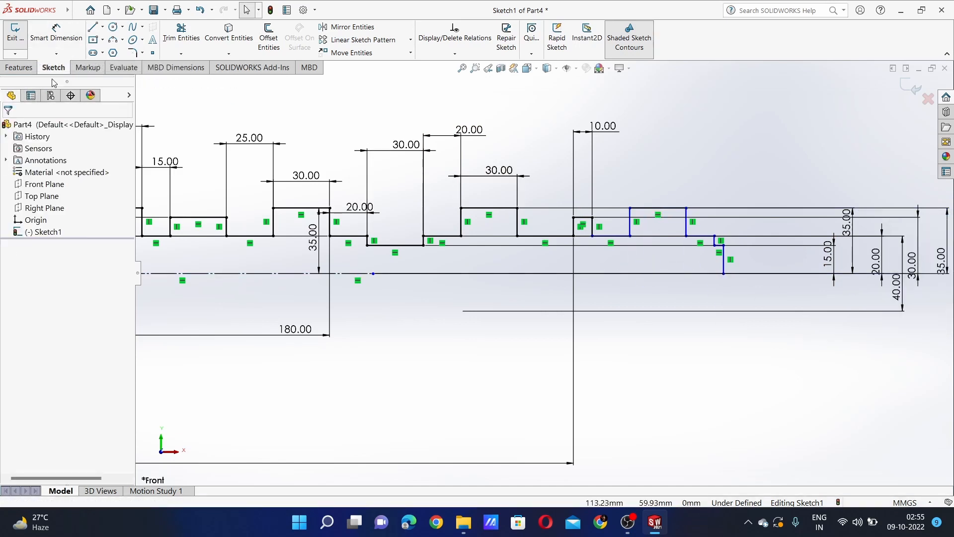
Dimension the horizontal distance from the origin to the beginning of the last raised step as 340 mm
left_click(630, 237)
scroll(543, 273, "up", 3)
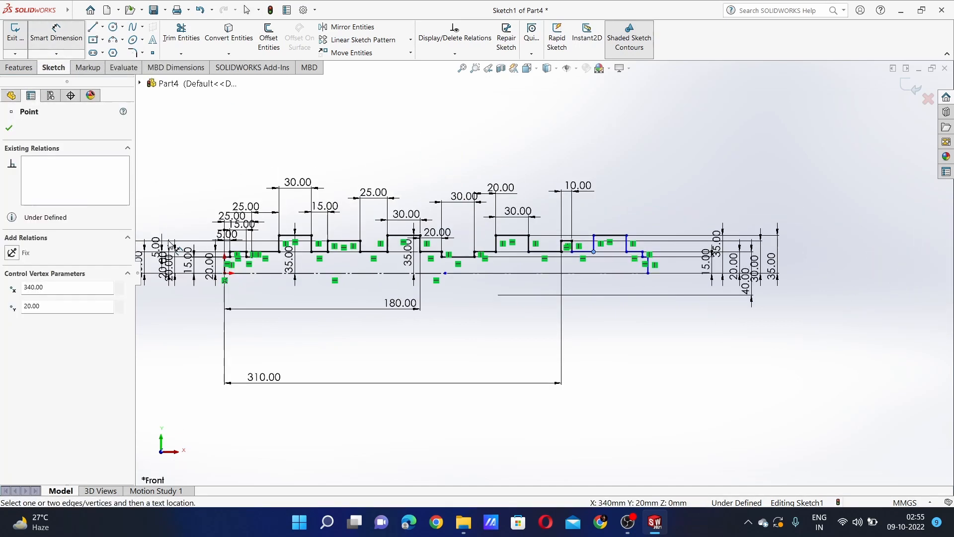
left_click(224, 273)
left_click(307, 418)
key("Return")
key("Escape")
scroll(547, 239, "down", 1)
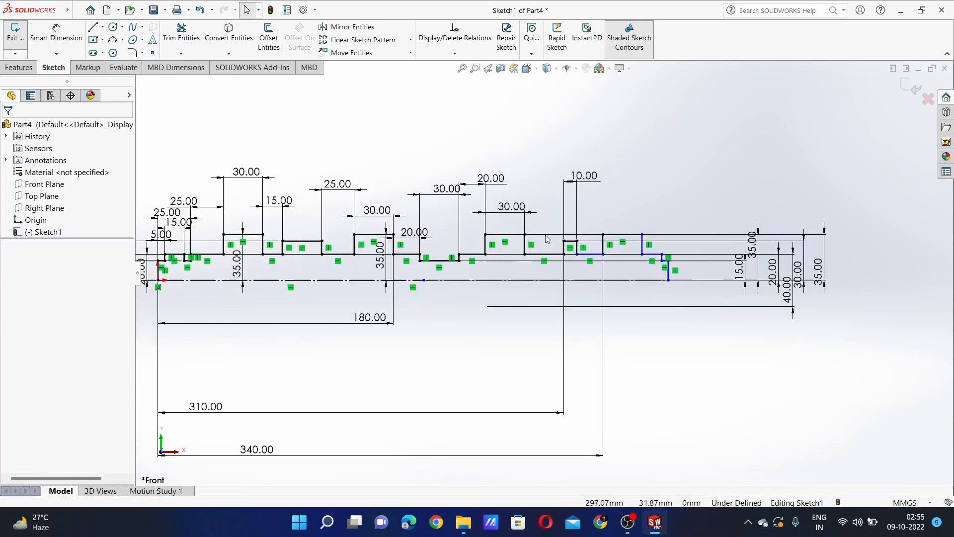
Try a 20 mm length dimension on the horizontal line between the narrow raised step and the last raised step
scroll(545, 269, "up", 2)
left_click(49, 34)
scroll(583, 265, "down", 2)
scroll(580, 262, "down", 1)
left_click(578, 265)
left_click(293, 296)
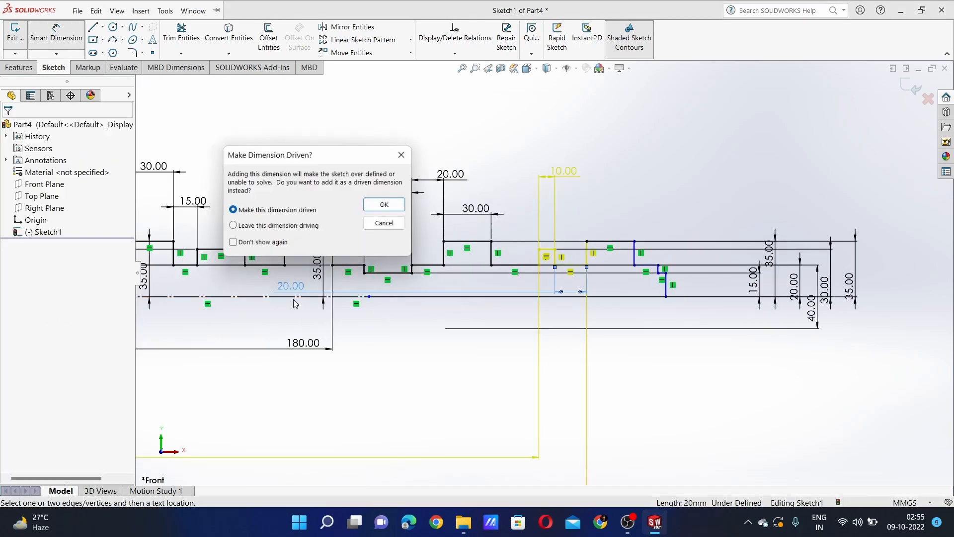
key("Escape")
Dimension the distance from the horizontal line between the narrow and last raised steps to the centerline as 20 mm
left_click(56, 53)
left_click(58, 64)
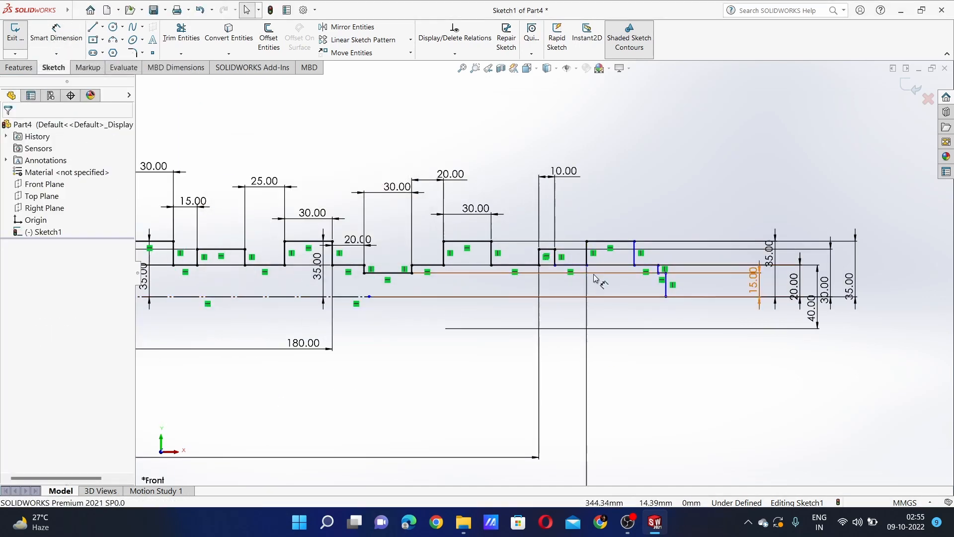
left_click(576, 265)
left_click(56, 40)
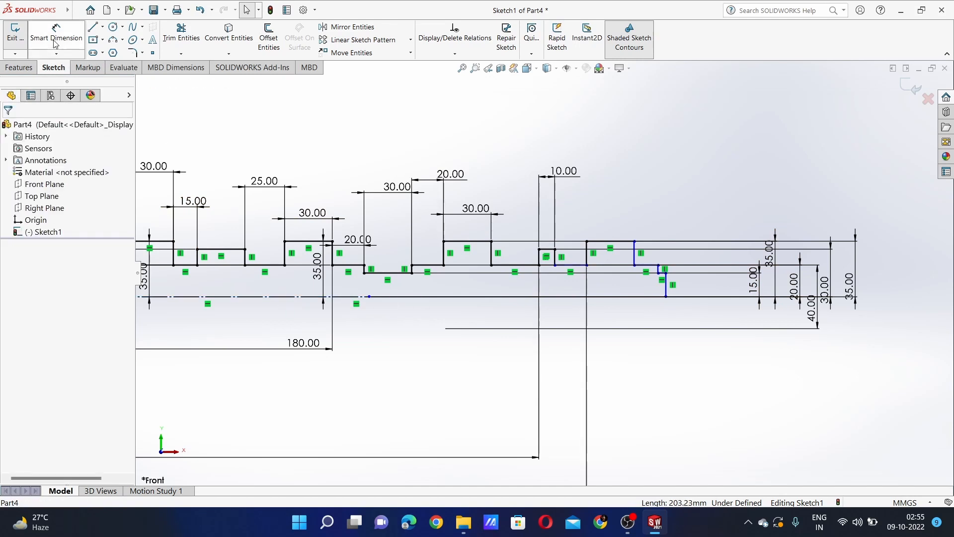
left_click(581, 265)
left_click(300, 299)
left_click(905, 280)
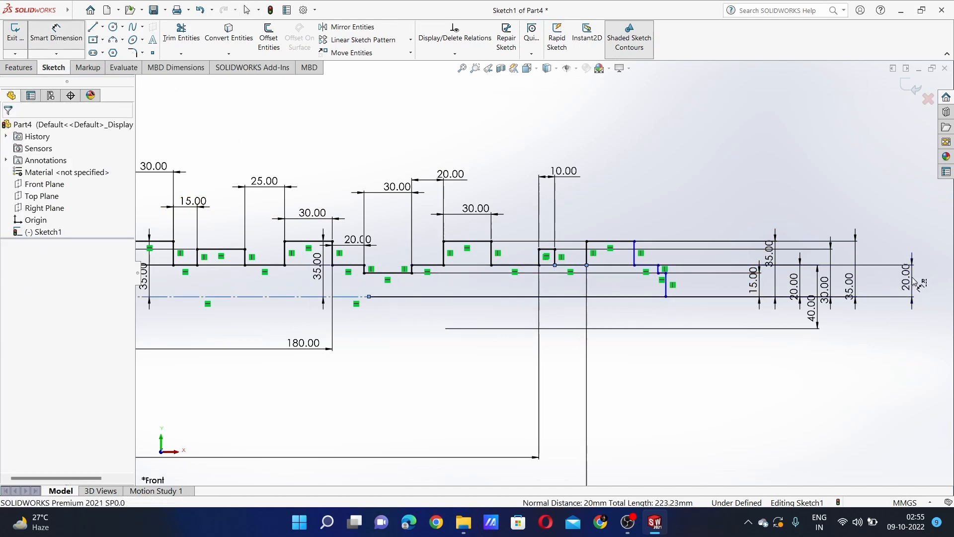
Dimension the length of the horizontal line after the last raised step as 15 mm
left_click(74, 55)
left_click(75, 65)
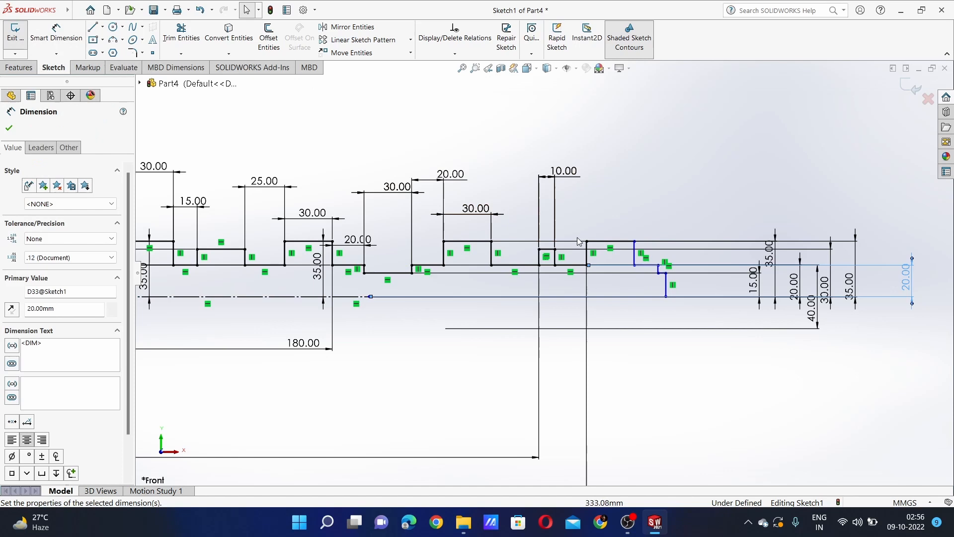
left_click(62, 41)
left_click(642, 264)
left_click(269, 293)
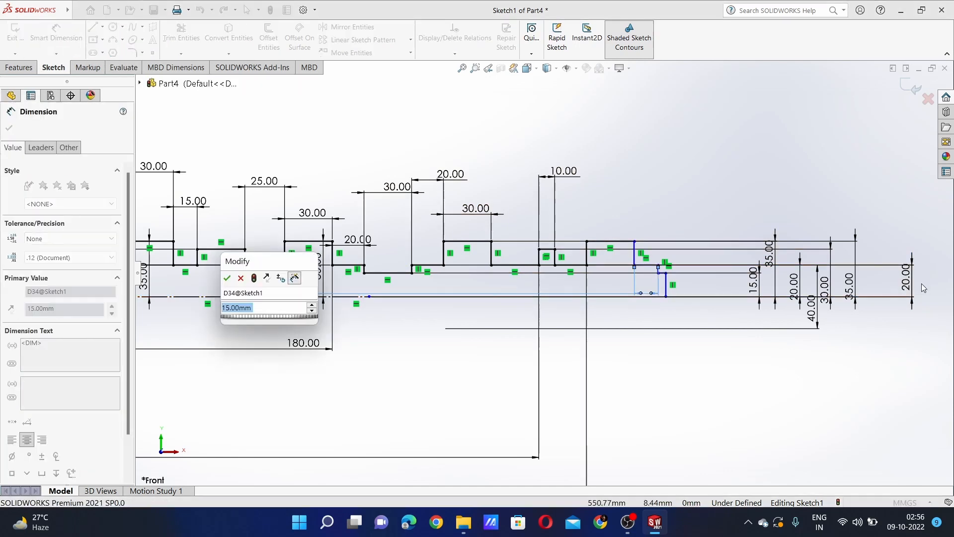
key("Return")
key("Escape")
scroll(726, 269, "down", 3)
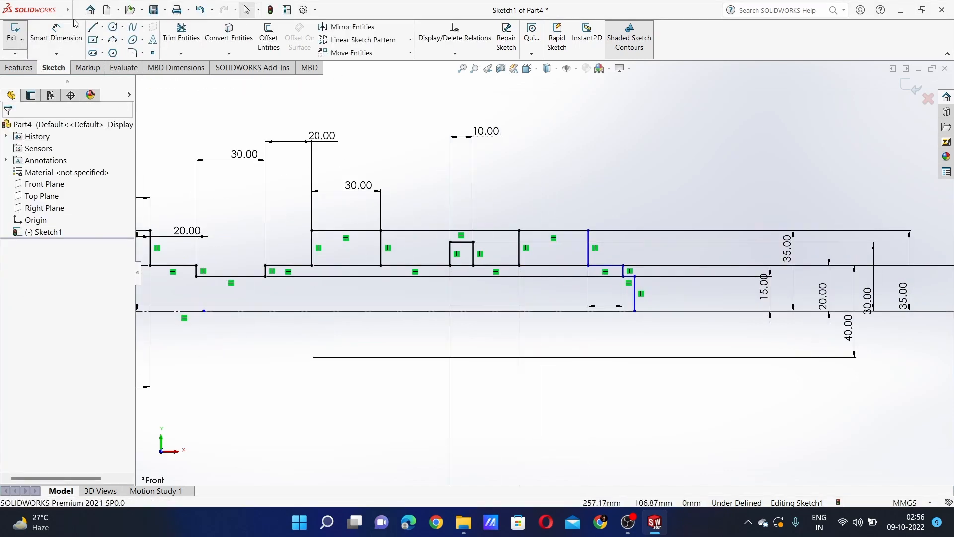
left_click(588, 262)
scroll(448, 298, "up", 4)
left_click(335, 292)
key("Escape")
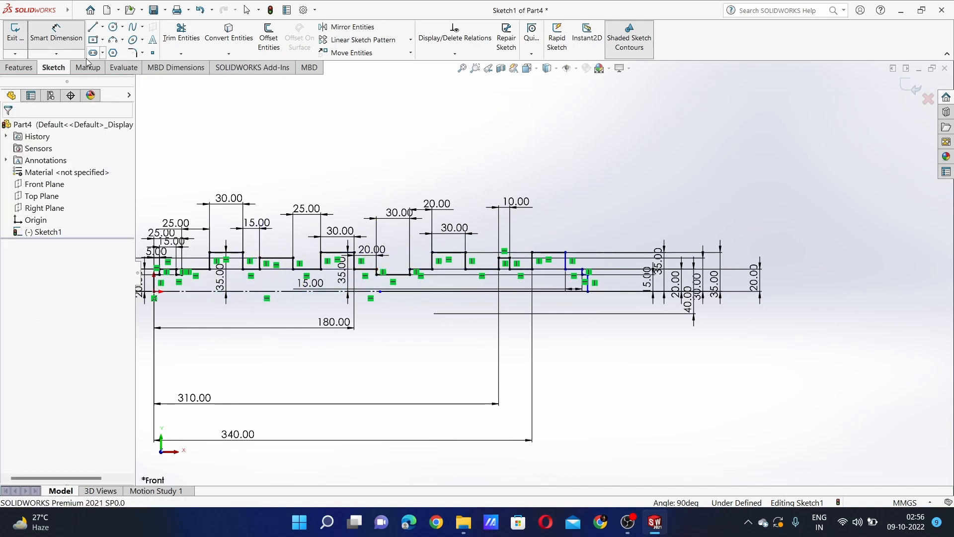
left_click(566, 268)
scroll(541, 285, "up", 2)
scroll(198, 294, "down", 4)
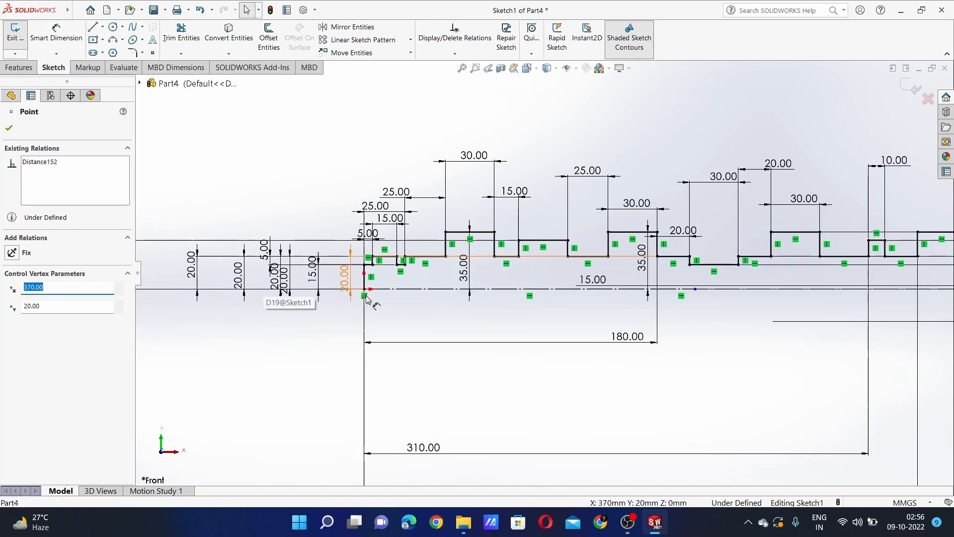
scroll(285, 288, "down", 1)
key("Escape")
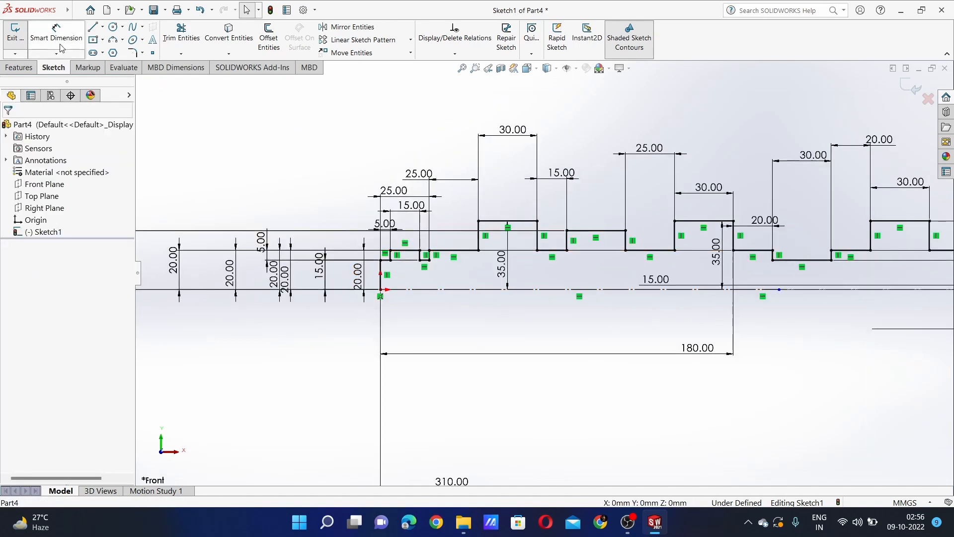
Dimension the vertical distance from the origin to the lower corner where the last raised step ends as 20 mm
left_click(381, 290)
scroll(546, 273, "up", 2)
left_click(934, 258)
left_click(172, 273)
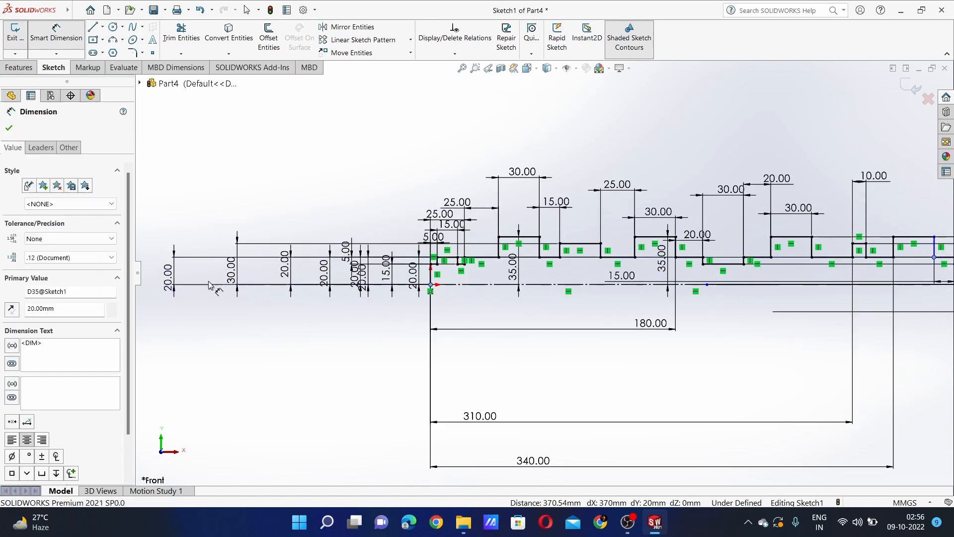
key("Escape")
Try a dimension from the upper corner at the end of the last raised step to the centerline
scroll(912, 230, "up", 2)
scroll(915, 224, "down", 5)
left_click(56, 37)
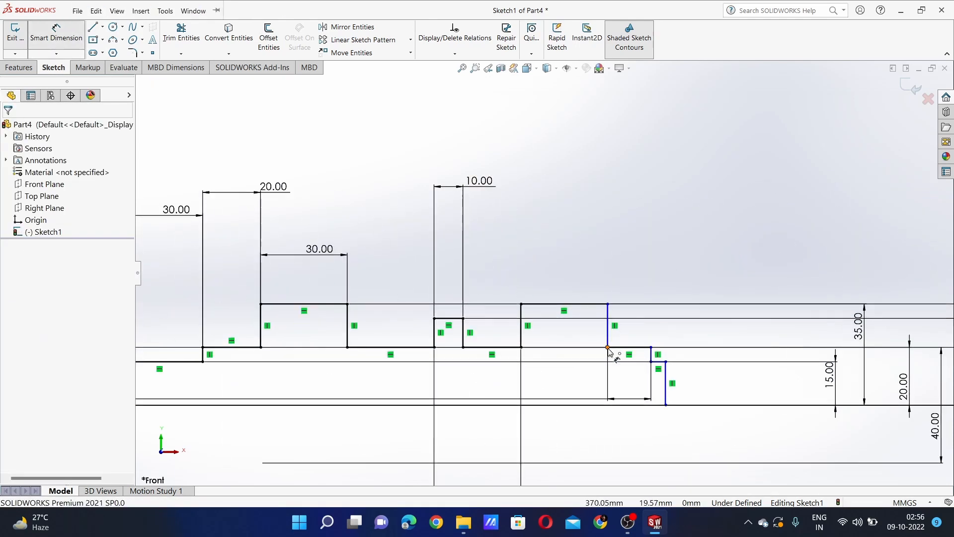
left_click(607, 303)
scroll(393, 406, "up", 2)
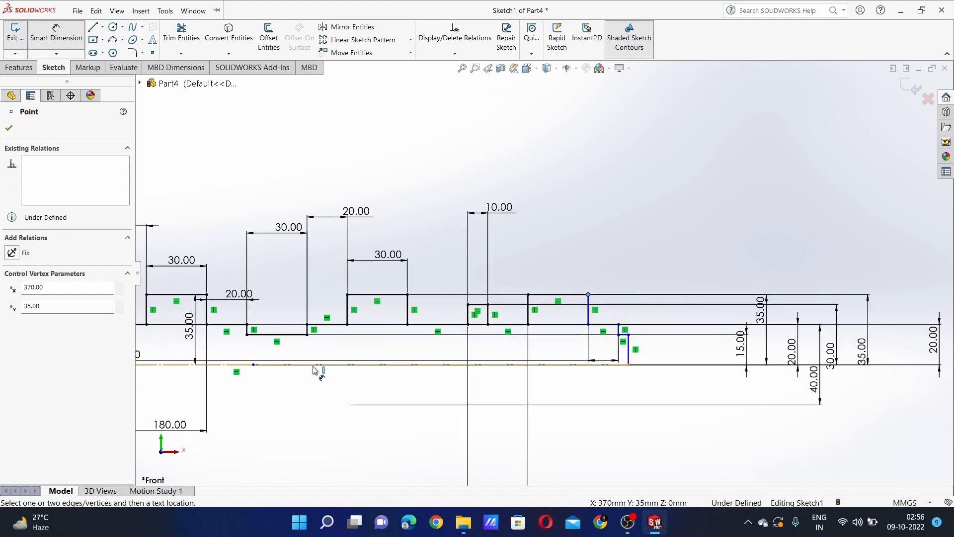
left_click(314, 365)
left_click(946, 373)
key("Escape")
Try another dimension between the origin and the lower corner where the last raised step ends
scroll(627, 283, "down", 2)
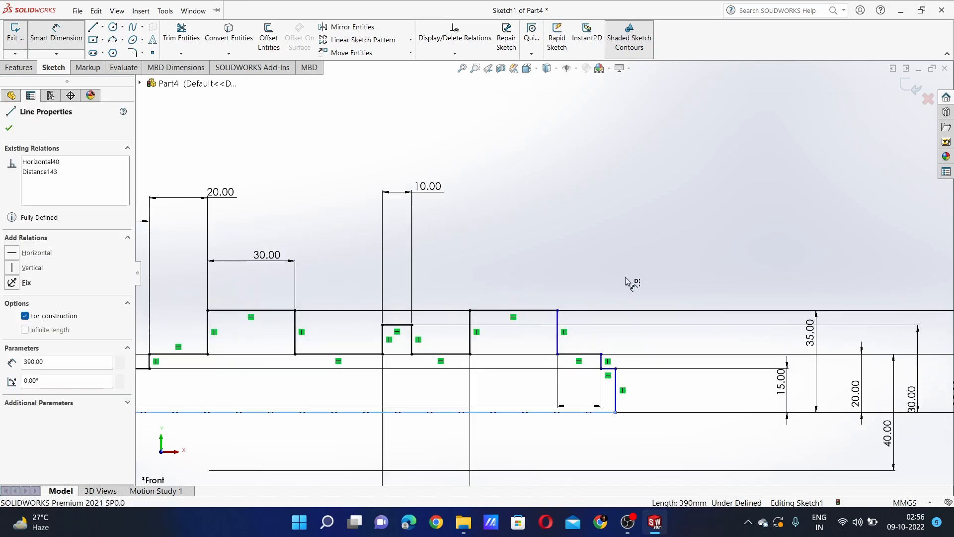
scroll(56, 40, "up", 6)
left_click(56, 41)
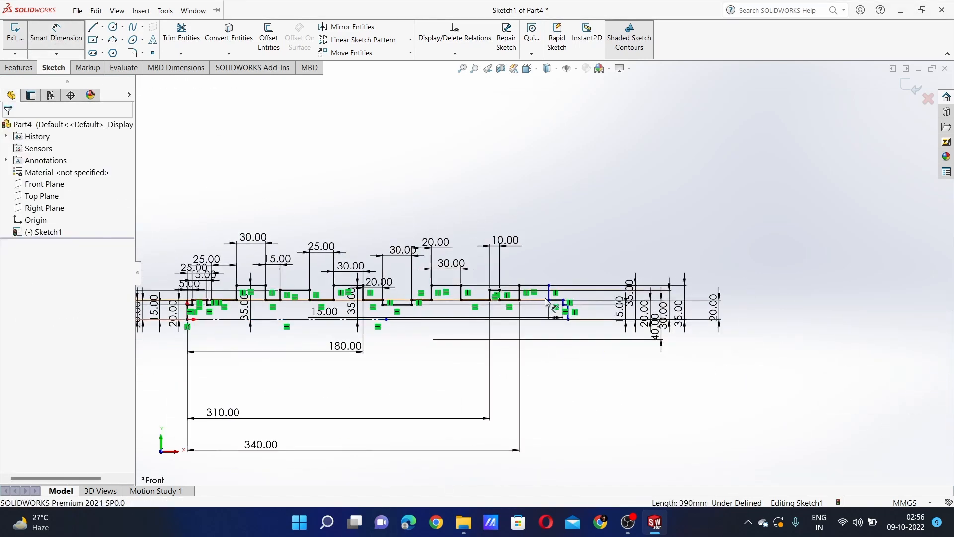
left_click(549, 300)
left_click(186, 320)
left_click(810, 316)
key("Escape")
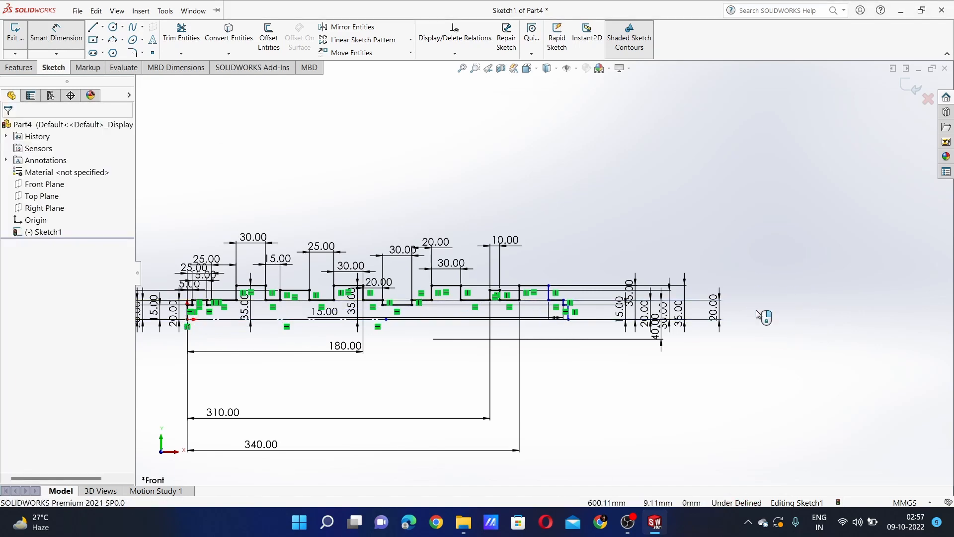
Try deleting the two overlapping construction lines along the shaft axis, and undo the deletions
scroll(570, 309, "down", 8)
scroll(612, 283, "up", 5)
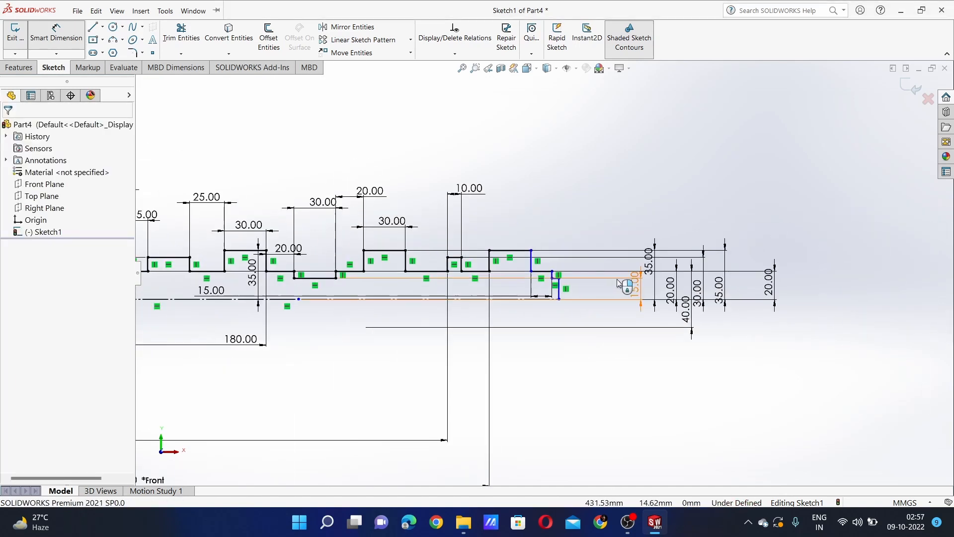
scroll(581, 324, "down", 3)
scroll(543, 273, "up", 2)
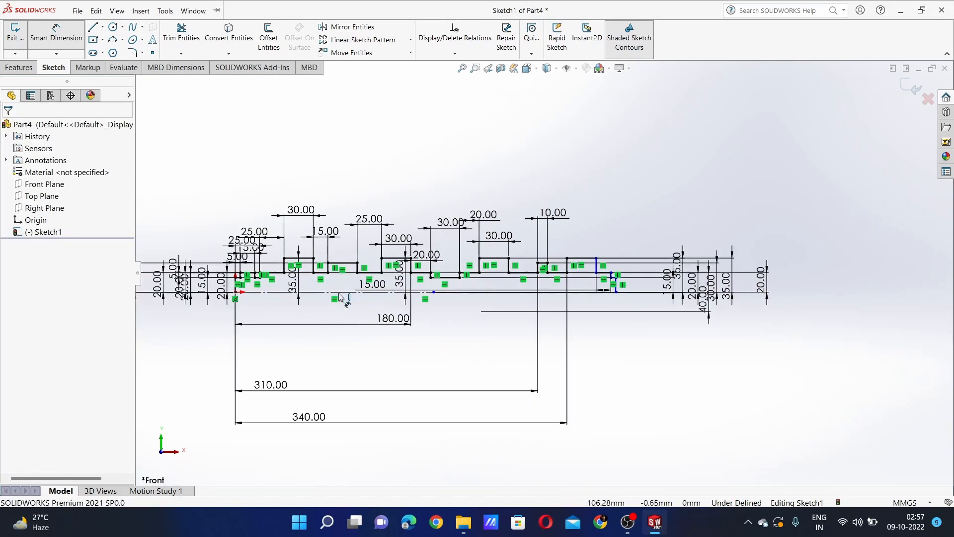
key("Escape")
left_click(343, 292)
key("Delete")
left_click(410, 259)
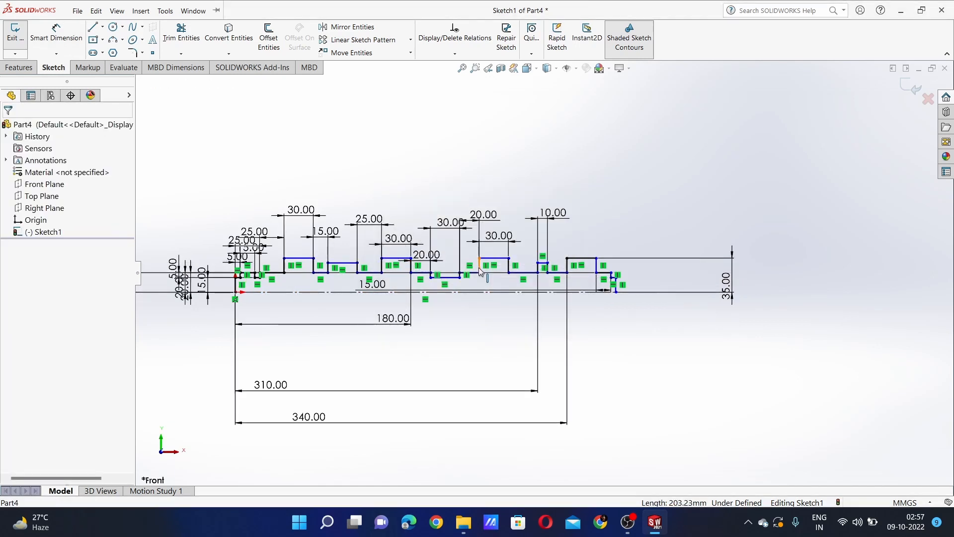
scroll(477, 269, "down", 2)
left_click(304, 304)
key("Delete")
left_click(403, 260)
scroll(400, 268, "up", 2)
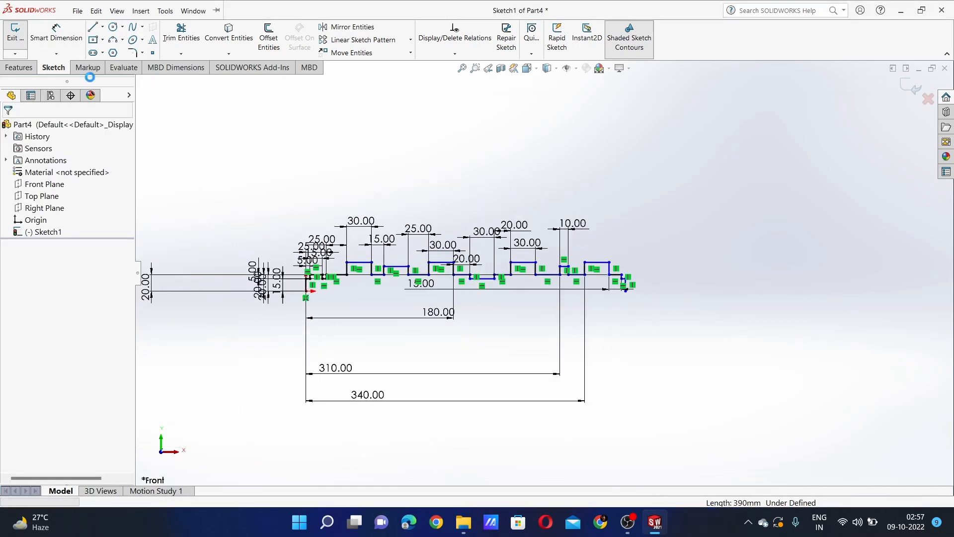
Revolve the half-profile 360 degrees about the 390 mm construction centerline, letting the open sketch be closed automatically
left_click(19, 68)
left_click(56, 38)
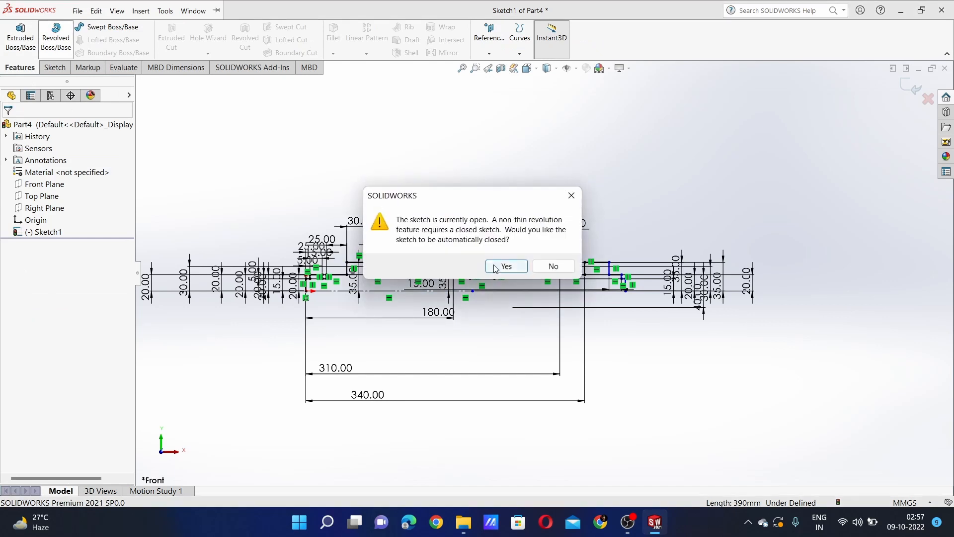
left_click(506, 266)
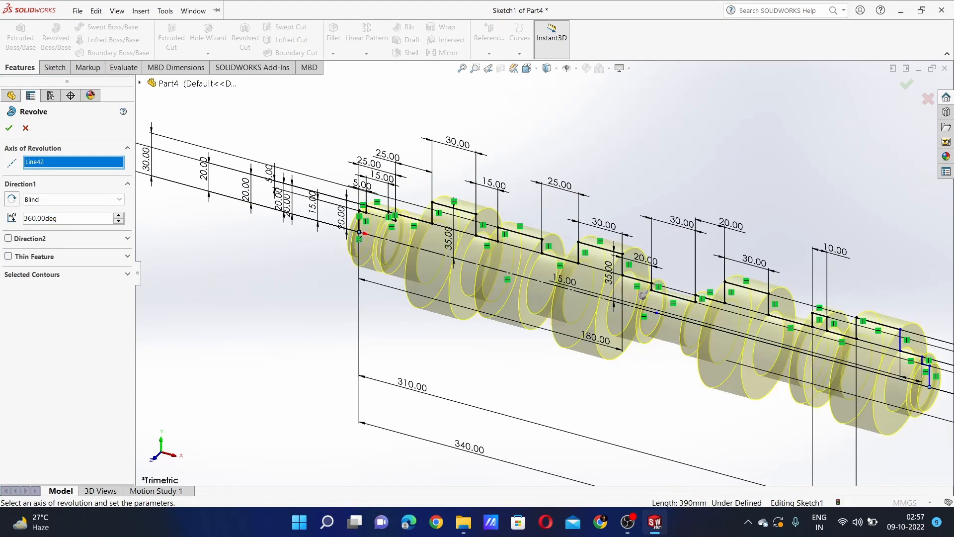
left_click(905, 85)
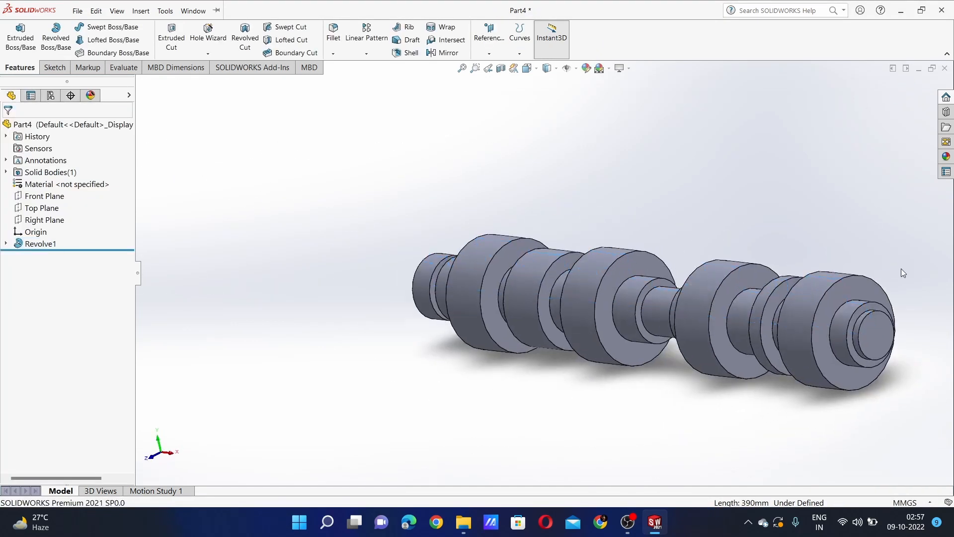
middle_click_drag(903, 272, 470, 303)
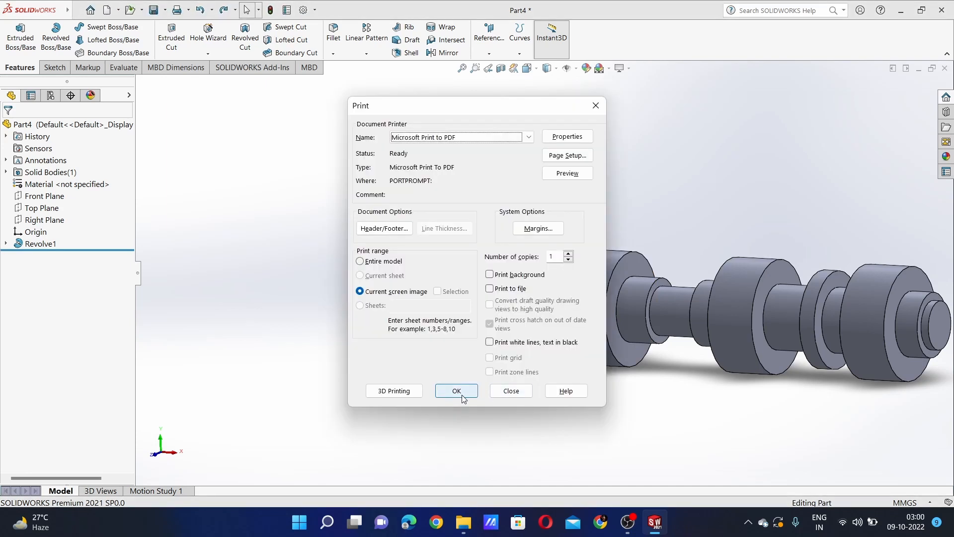
left_click(457, 390)
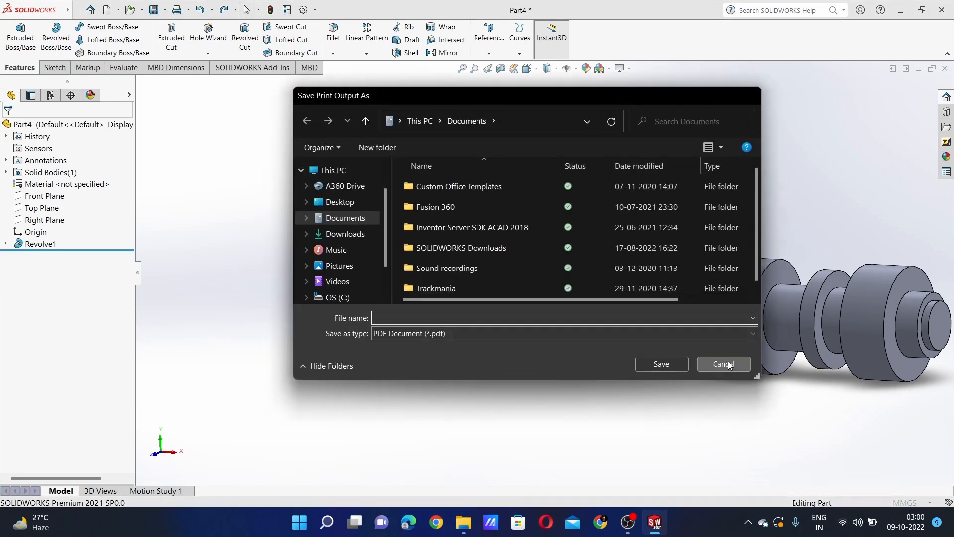
left_click(724, 362)
Start a sketch on the inner side face of the first large shaft step and draw a vertical line about 55 mm long from the origin
right_click(462, 280)
right_click(464, 284)
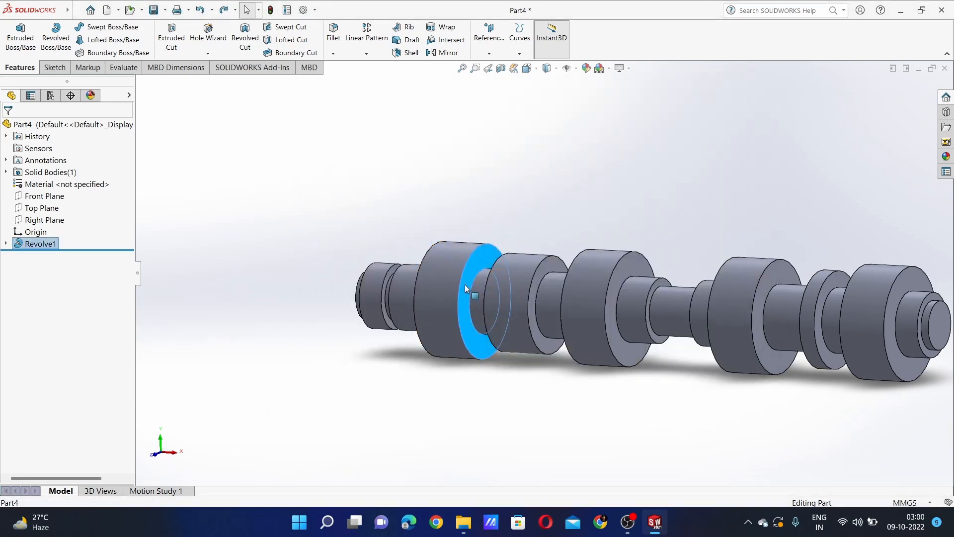
left_click(472, 271)
left_click(93, 28)
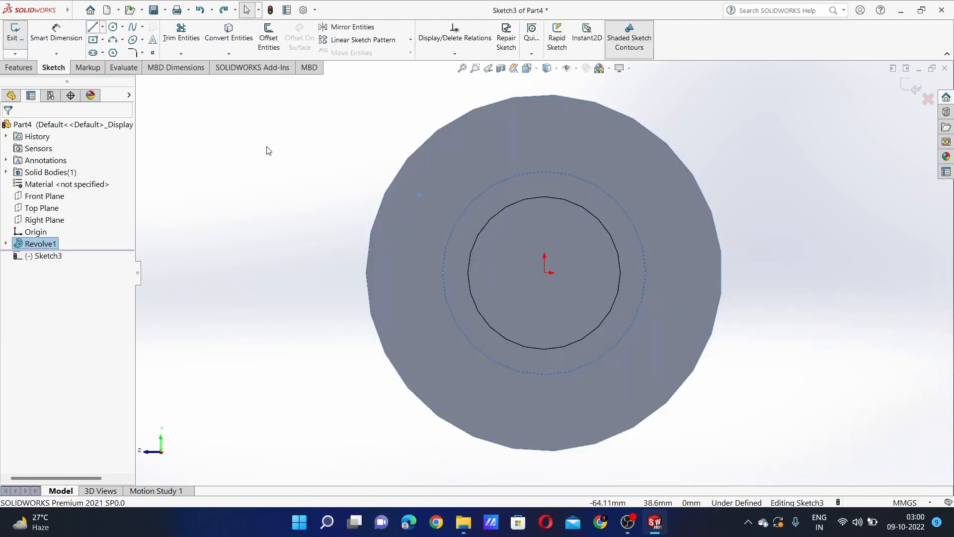
left_click(545, 273)
scroll(533, 187, "up", 2)
scroll(553, 142, "up", 1)
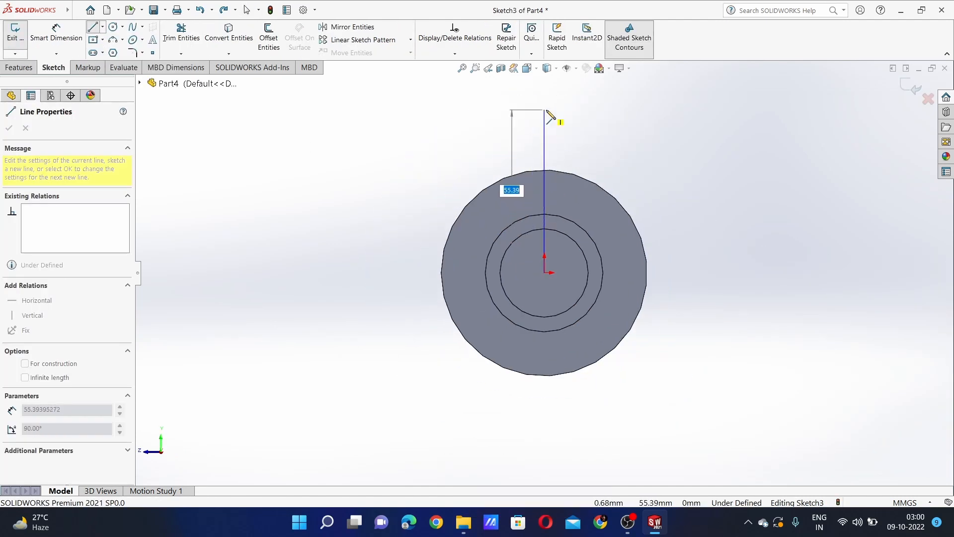
left_click(546, 110)
key("Escape")
Dimension the vertical line's length as 50 mm
scroll(546, 111, "down", 2)
left_click(72, 45)
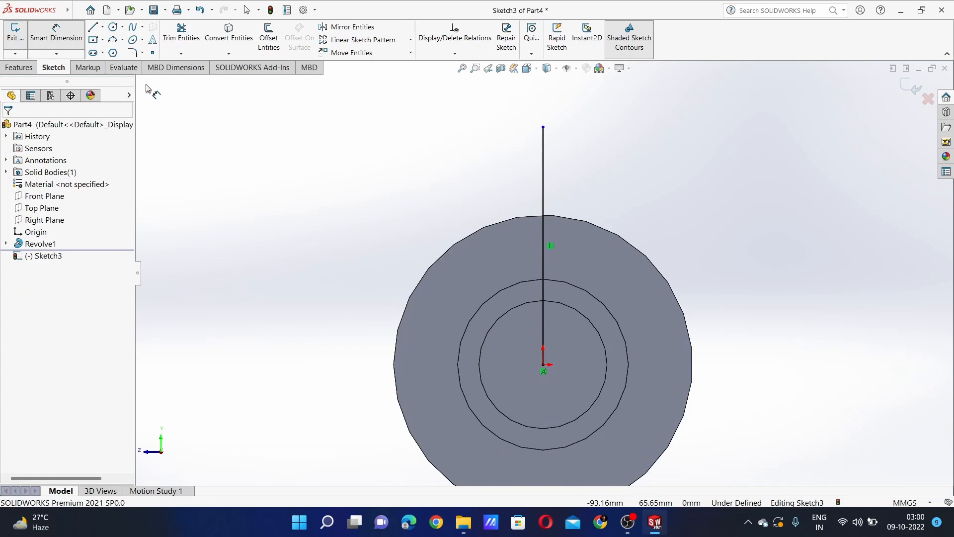
left_click(539, 190)
left_click(753, 233)
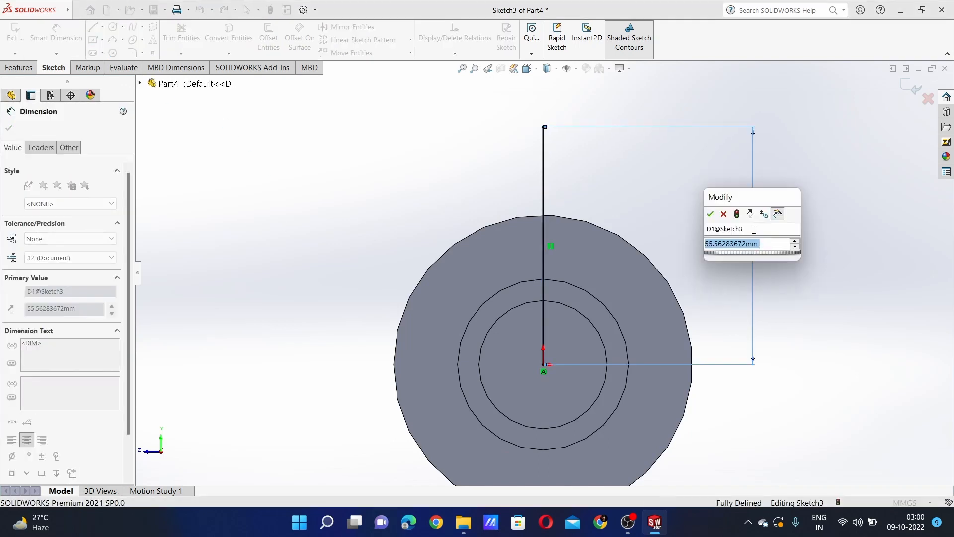
type("50")
key("Return")
key("Escape")
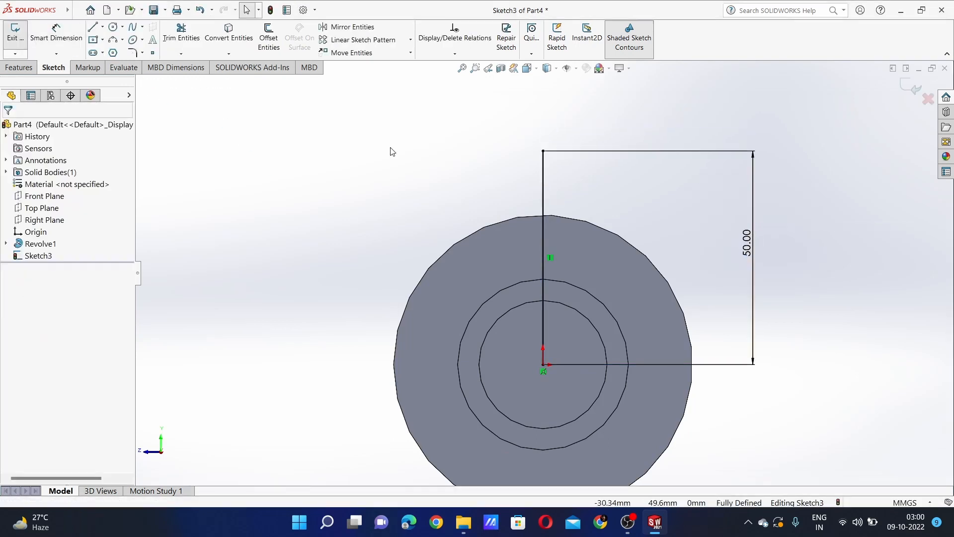
Draw a 20 mm diameter circle centred on the upper end of the vertical line
left_click(112, 28)
left_click(543, 151)
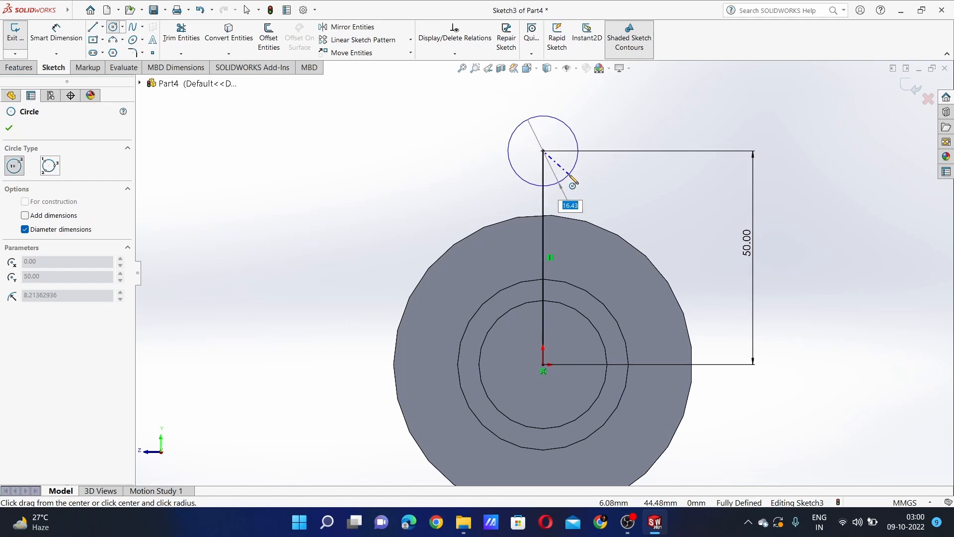
type("20")
key("Return")
key("Escape")
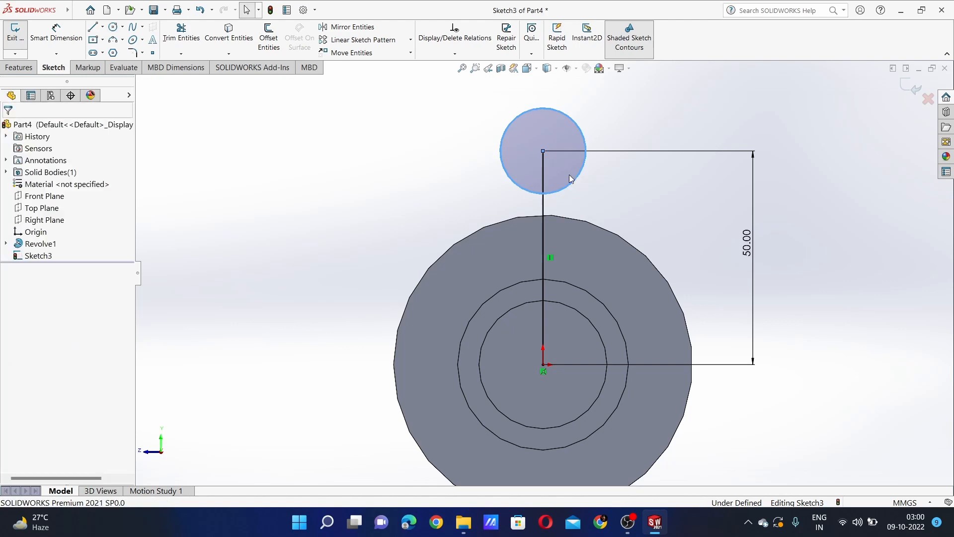
Draw a three-point arc of 120 mm radius from the small circle to the outer edge of the large shaft step, bulging outward
left_click(111, 41)
left_click(587, 144)
left_click(692, 373)
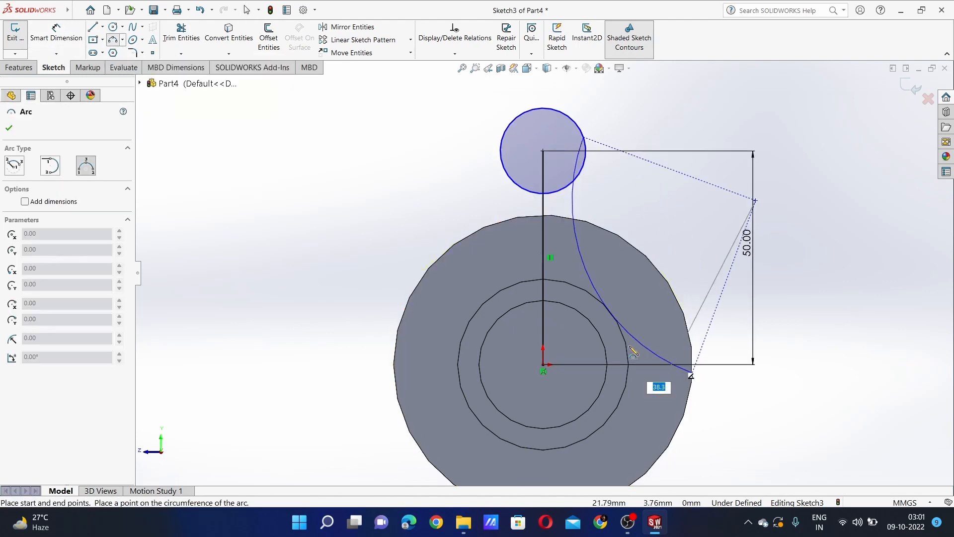
key("Return")
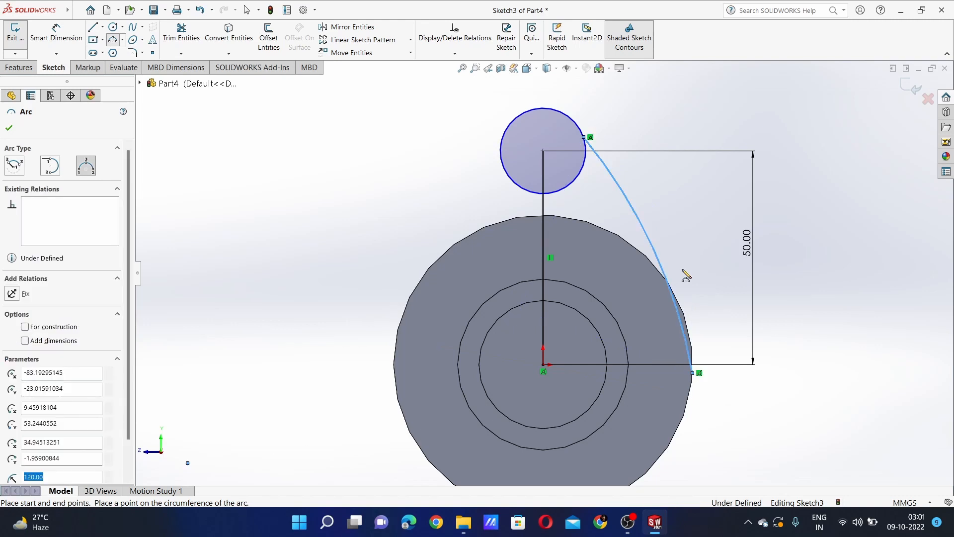
key("Escape")
Try to add a relation between the small circle and the arc, and undo it
left_click(570, 119)
left_click(615, 179)
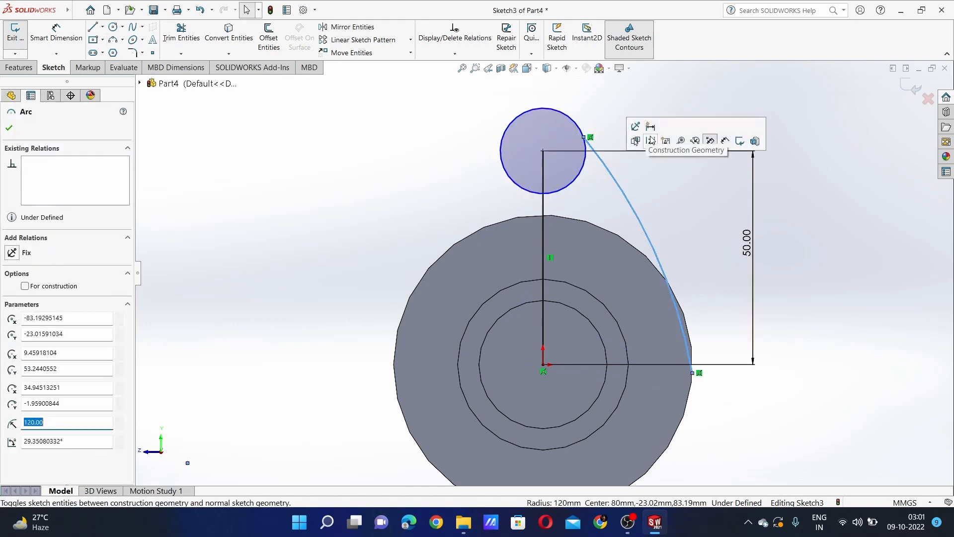
left_click(571, 119, "ctrl")
left_click(577, 125, "ctrl")
left_click(638, 107)
scroll(633, 137, "down", 3)
left_click(538, 113)
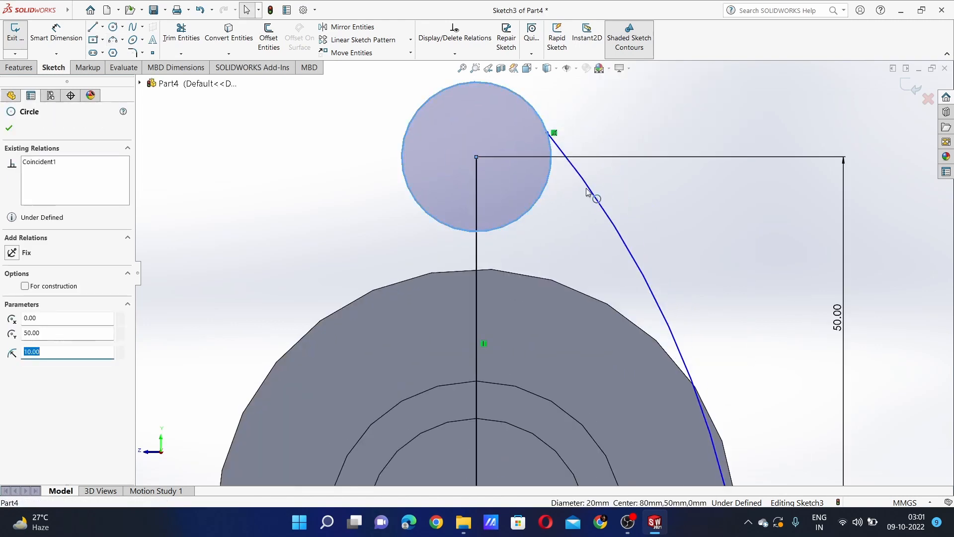
left_click(590, 189, "ctrl")
left_click(632, 141)
key("ctrl+z")
left_click(625, 183)
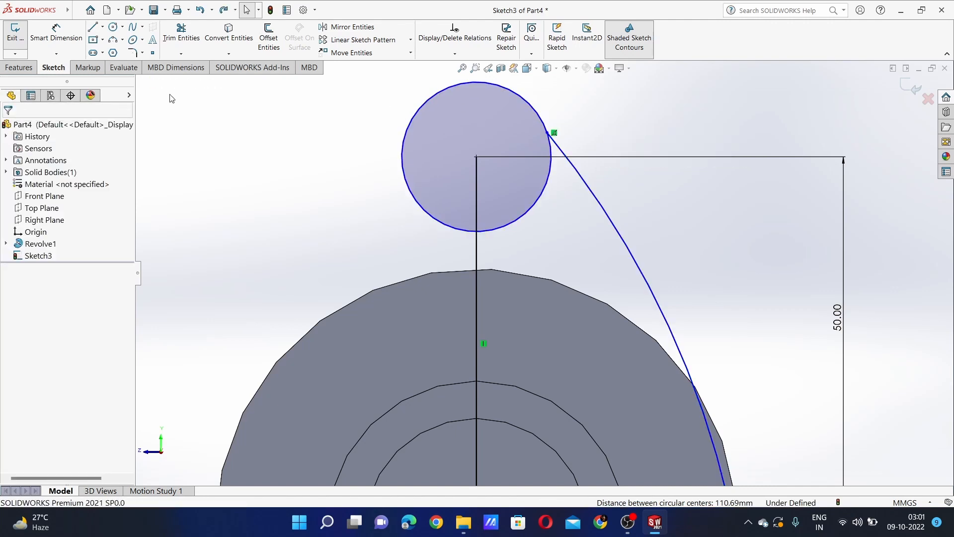
Dimension the small circle's diameter as 20 mm
left_click(405, 177)
left_click(240, 199)
key("Return")
key("Escape")
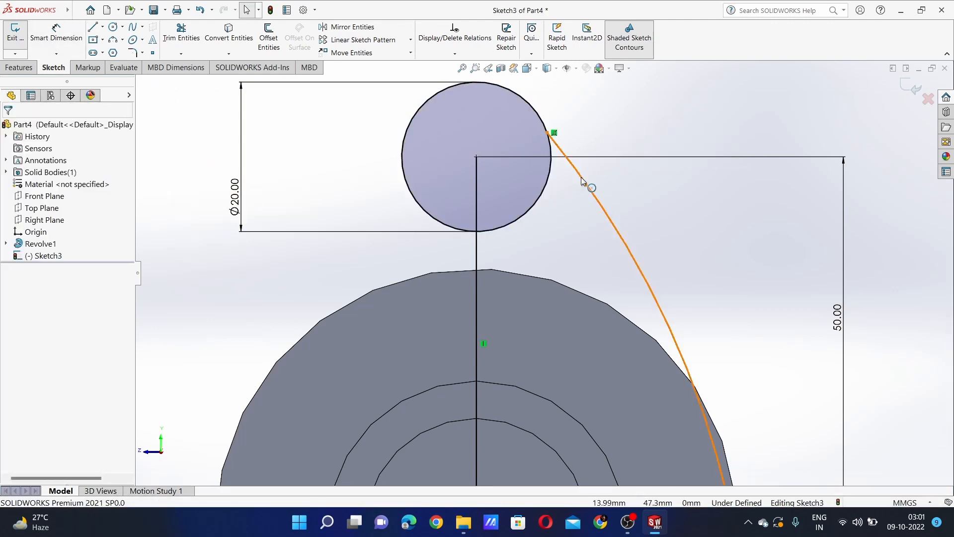
Make the arc tangent to the small circle and to the outer circular edge of the large shaft step
left_click(581, 177)
left_click(541, 127)
left_click(622, 244, "ctrl")
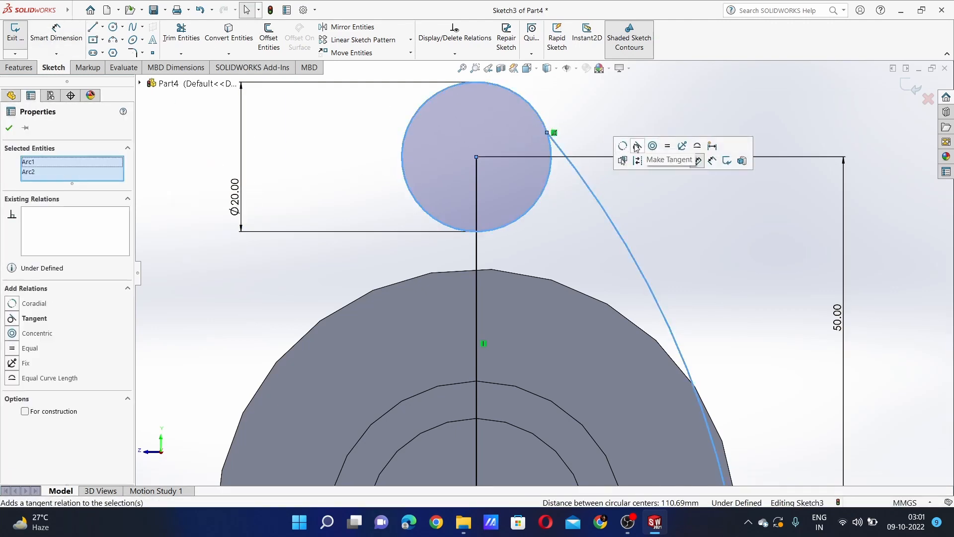
left_click(646, 153)
left_click(761, 274)
scroll(646, 386, "up", 2)
left_click(646, 396)
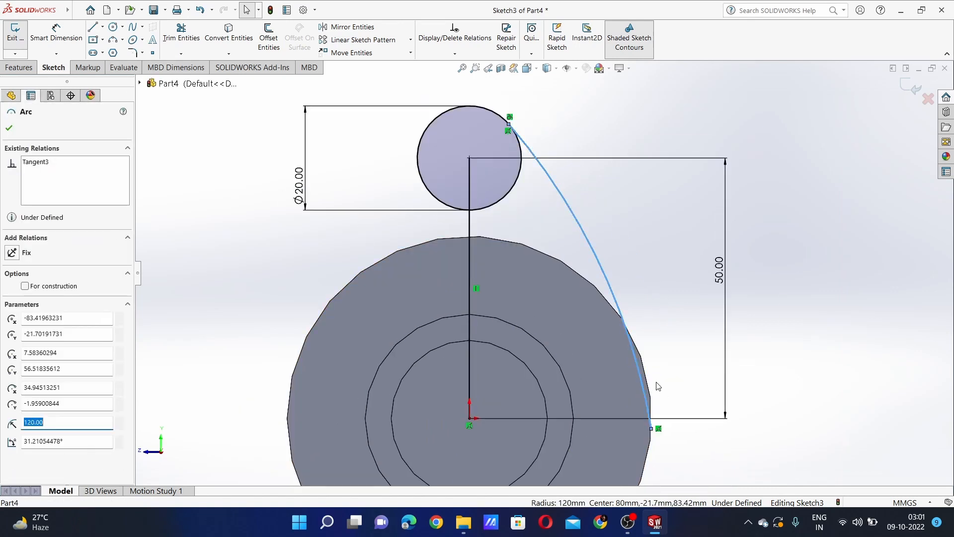
left_click(648, 387, "ctrl")
left_click(726, 332)
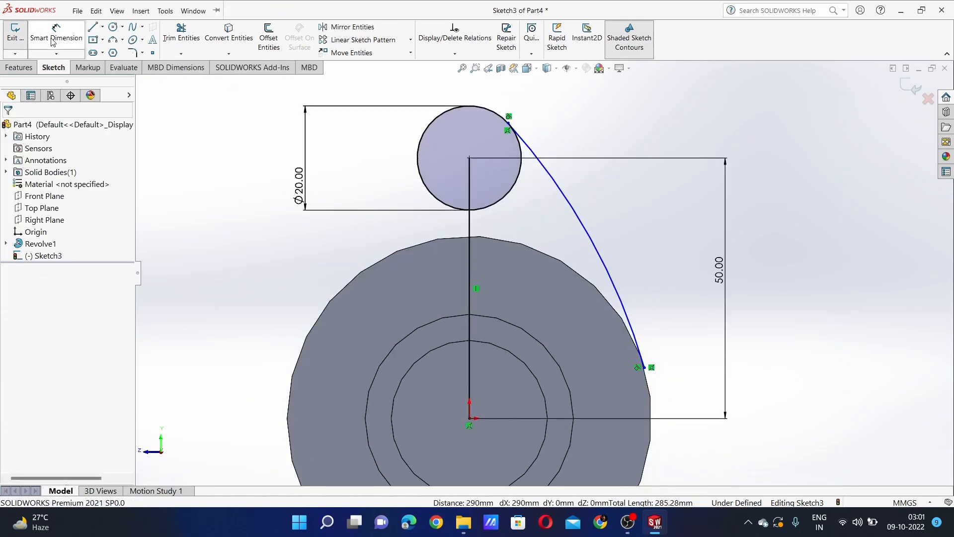
Dimension the arc's radius as 120 mm
left_click(579, 219)
left_click(746, 187)
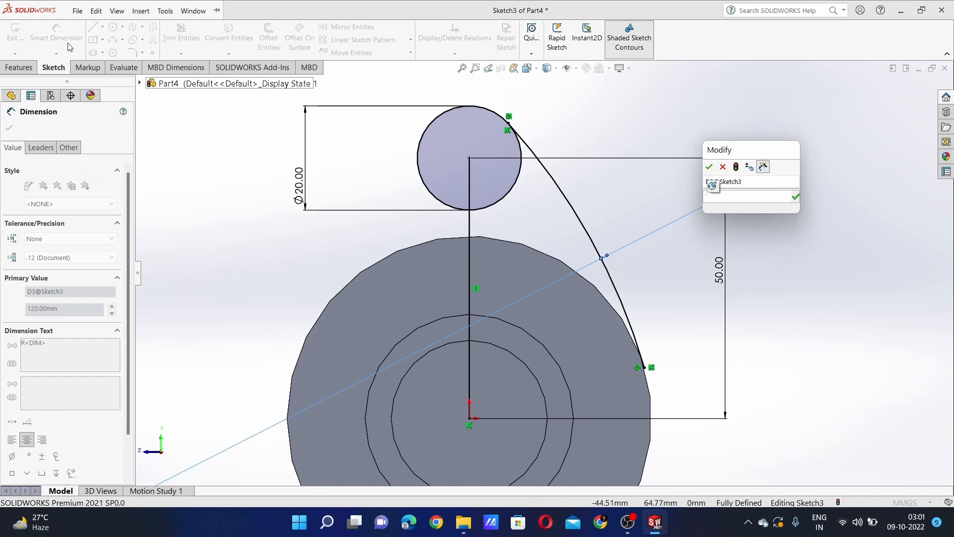
key("Return")
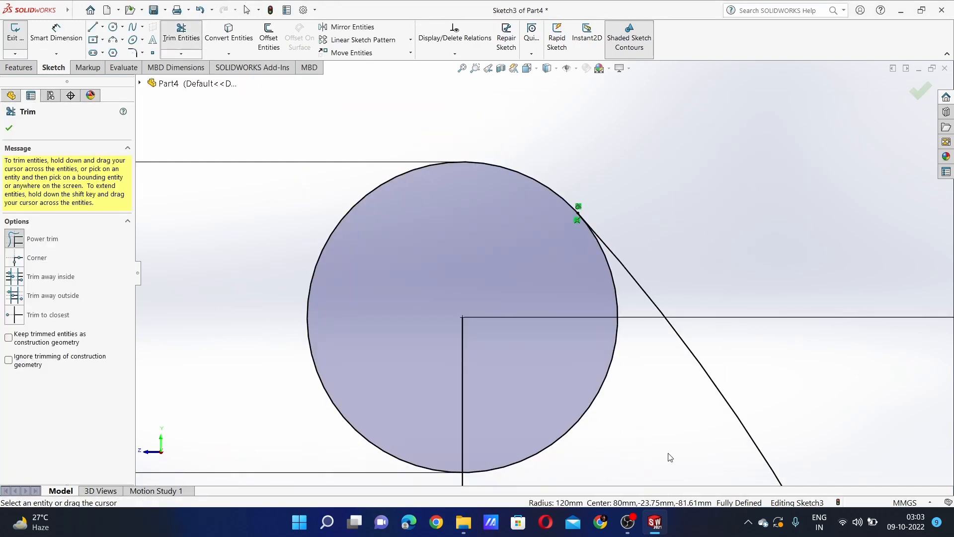
Trim away the part of the small circle between the arc's tangent point and the vertical line
left_click_drag(672, 454, 594, 165)
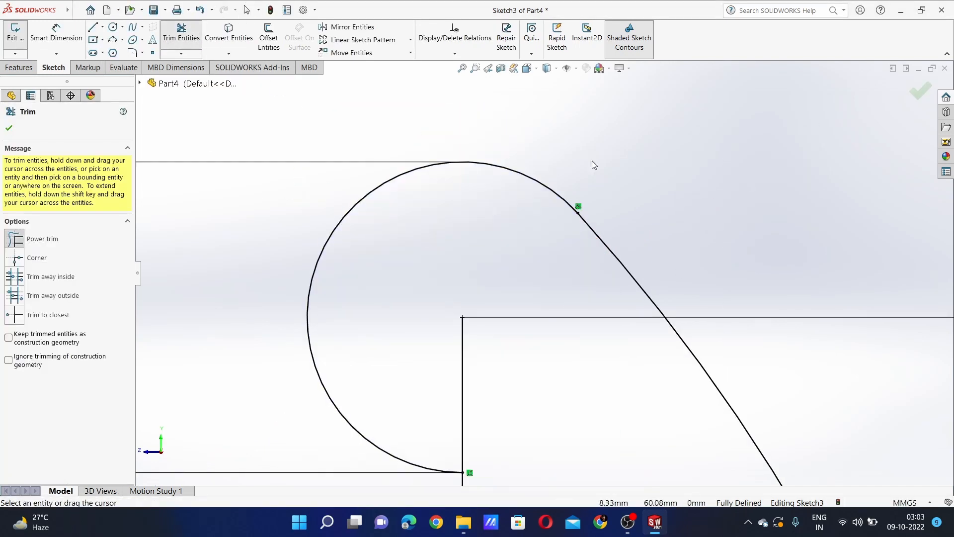
scroll(615, 354, "up", 9)
scroll(562, 377, "down", 2)
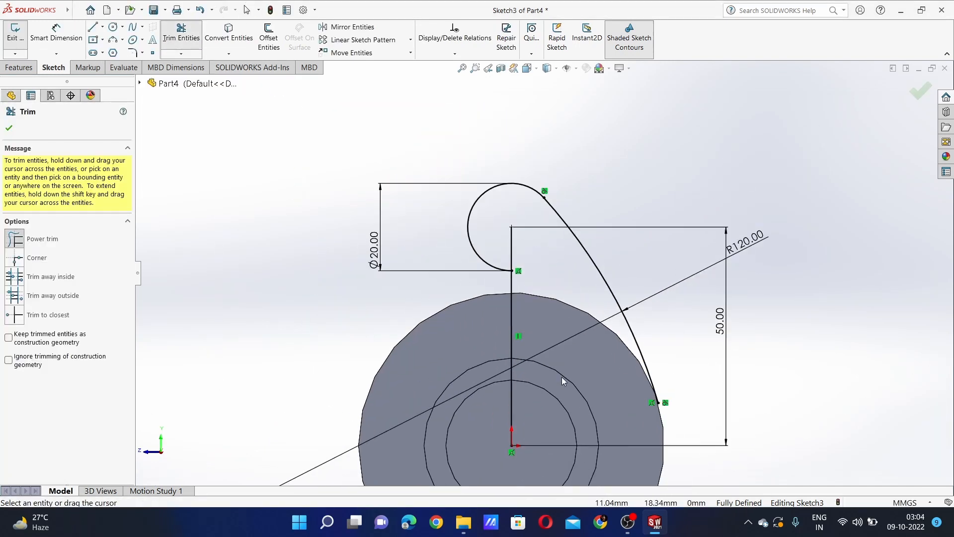
key("Escape")
Mirror the 120 mm radius arc about the vertical line, keeping the original
left_click(348, 27)
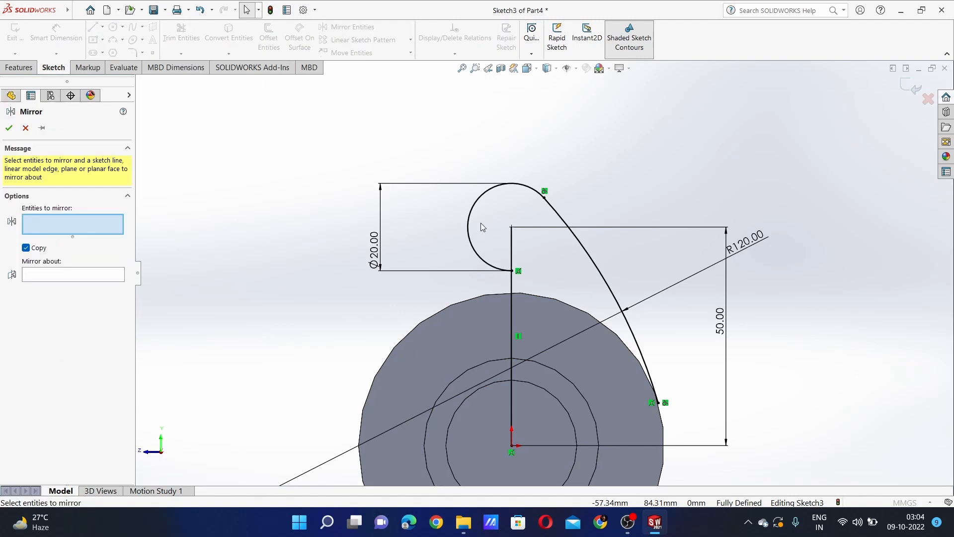
left_click(588, 258)
left_click(512, 291)
left_click(9, 128)
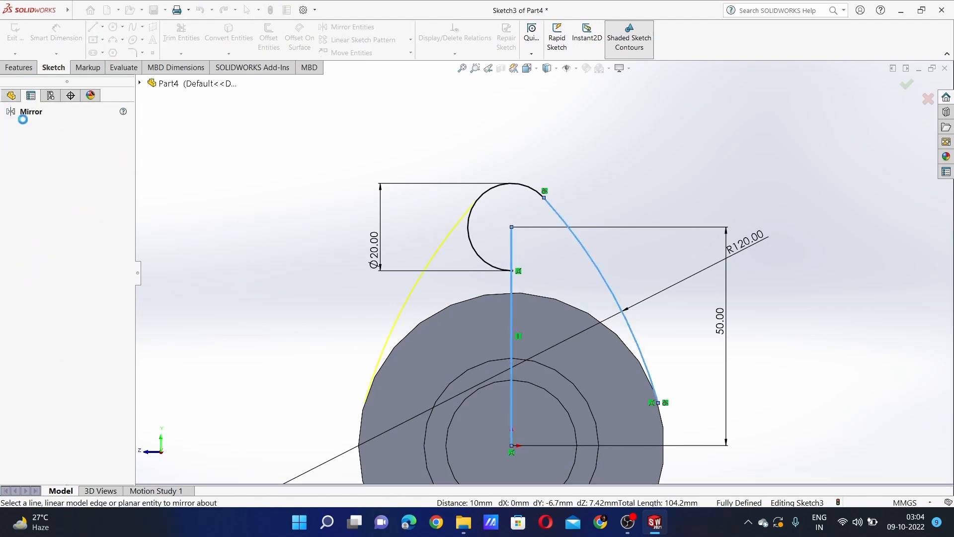
Try trimming the leftover part of the small circle and extruding the open profile, cancel the extrusion and undo the trim
left_click(182, 33)
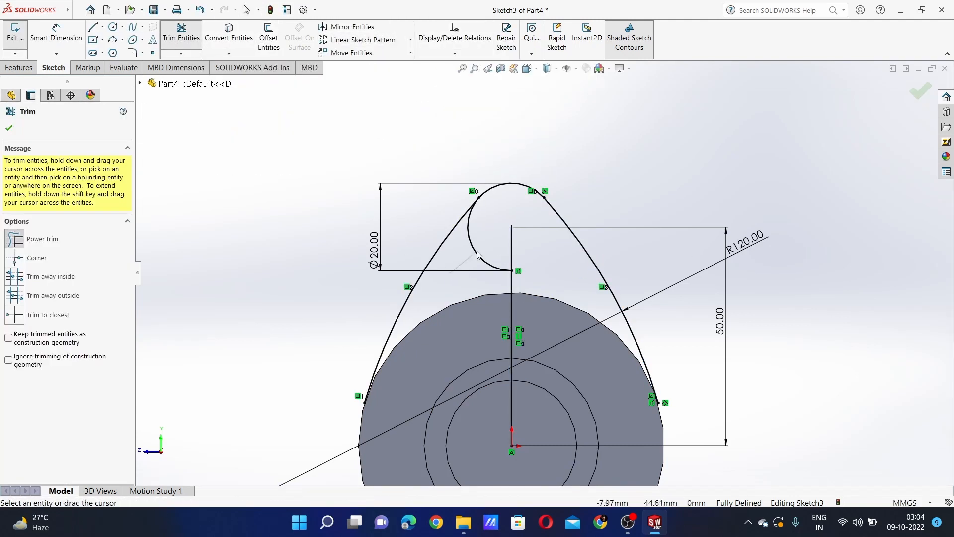
left_click(17, 68)
left_click(20, 37)
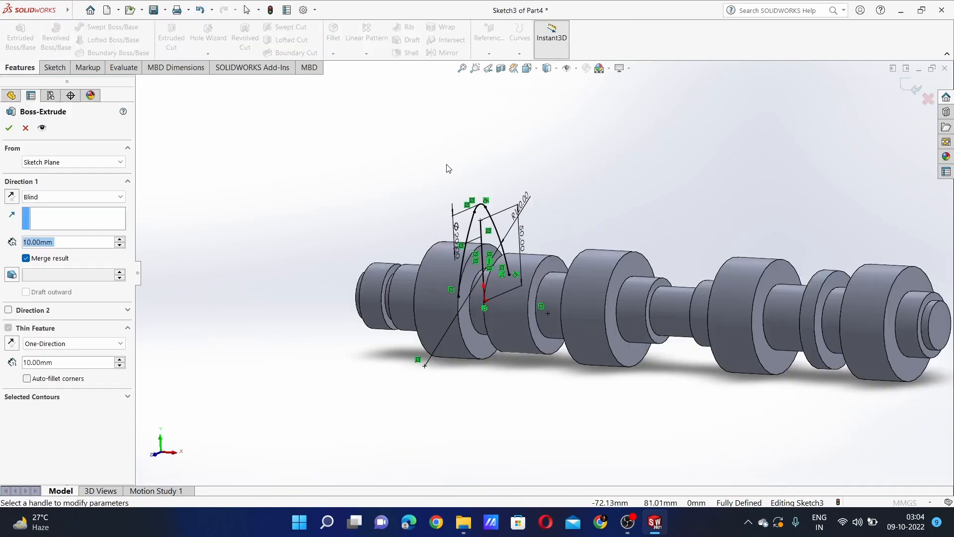
key("Escape")
key("ctrl+z")
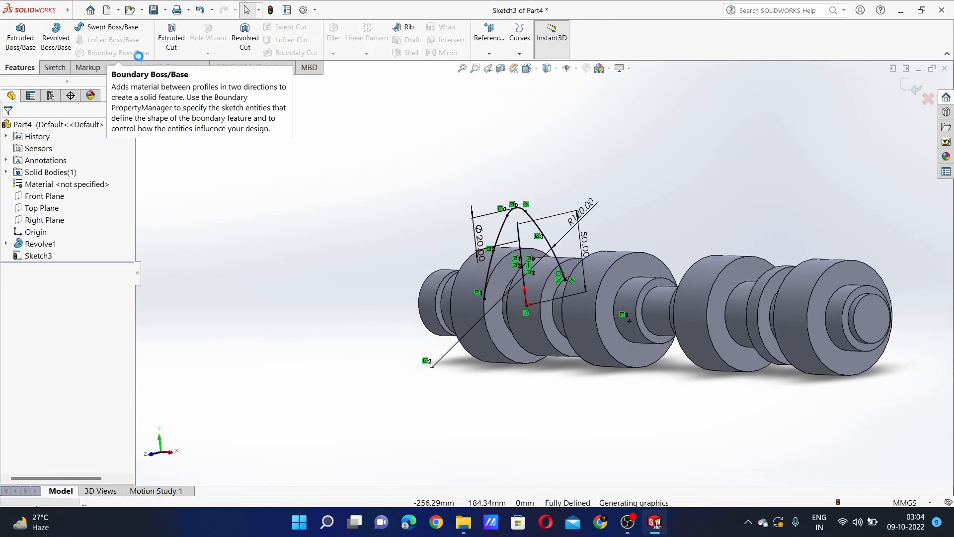
key("ctrl+8")
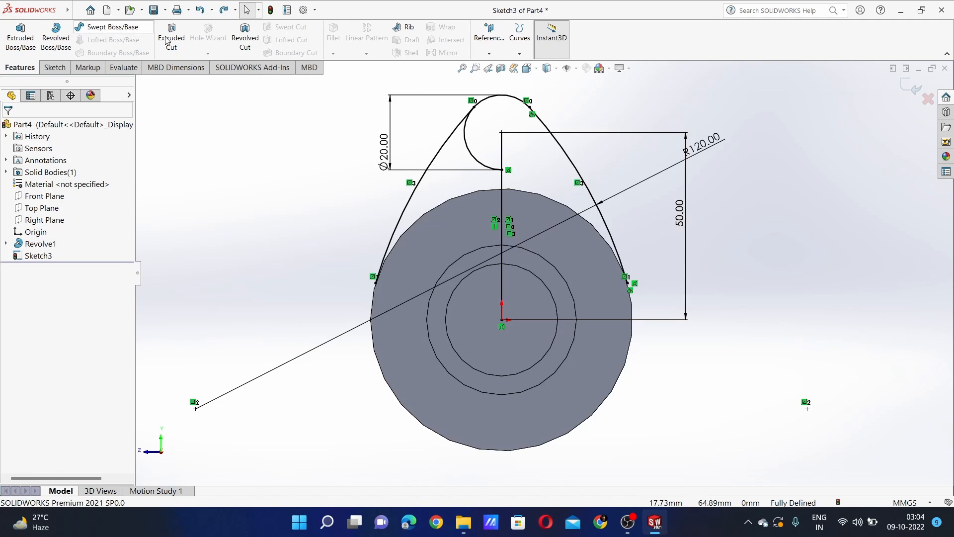
Trim away the leftover part of the small circle between the mirrored arc and the vertical line, keeping the rounded tip
left_click(54, 68)
left_click(182, 37)
left_click_drag(456, 145, 481, 153)
scroll(482, 155, "up", 2)
scroll(481, 155, "down", 2)
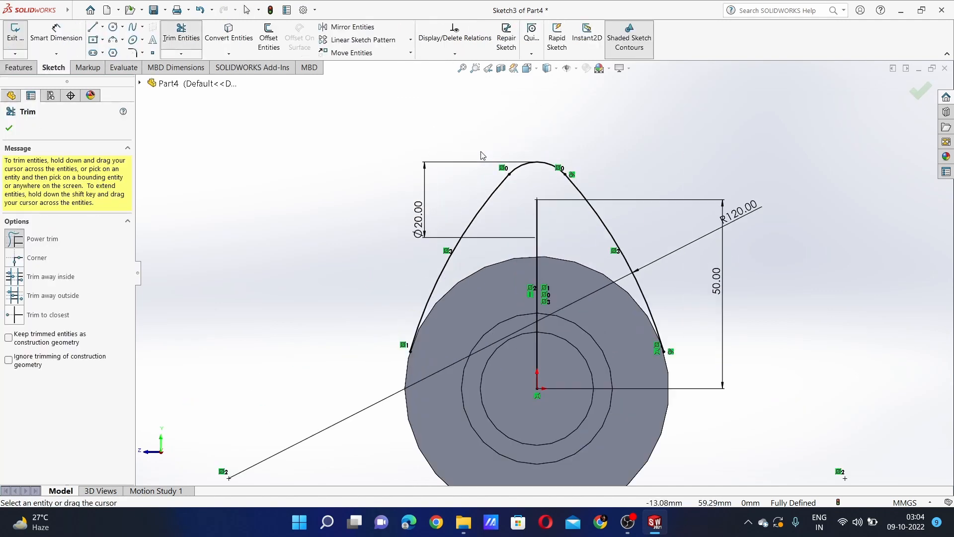
key("Escape")
Convert the outer circular edge of the 70 mm diameter shaft step into sketch geometry
left_click(249, 41)
left_click(494, 258)
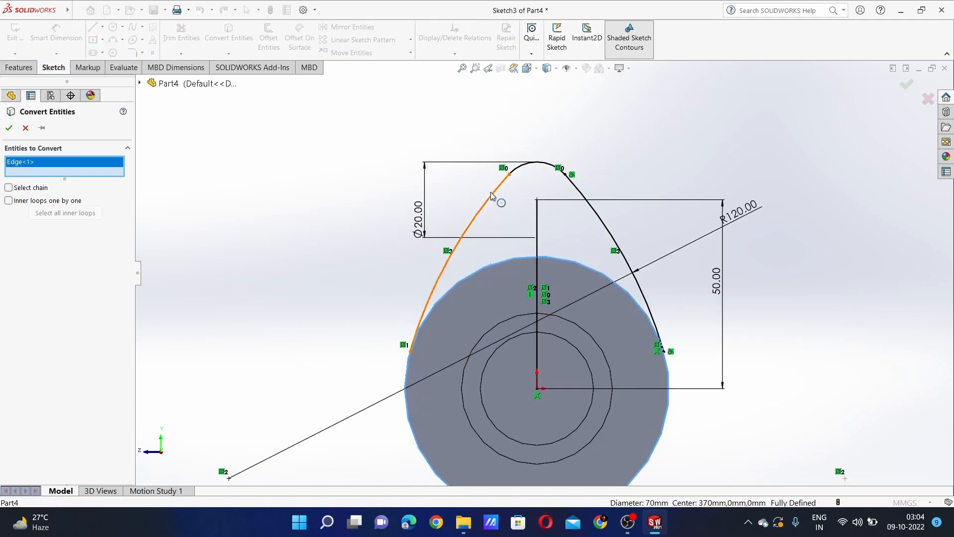
left_click(7, 127)
Extrude the cam lobe region above the shaft step up to the step's opposite side face, merging the result
left_click(28, 64)
left_click(23, 39)
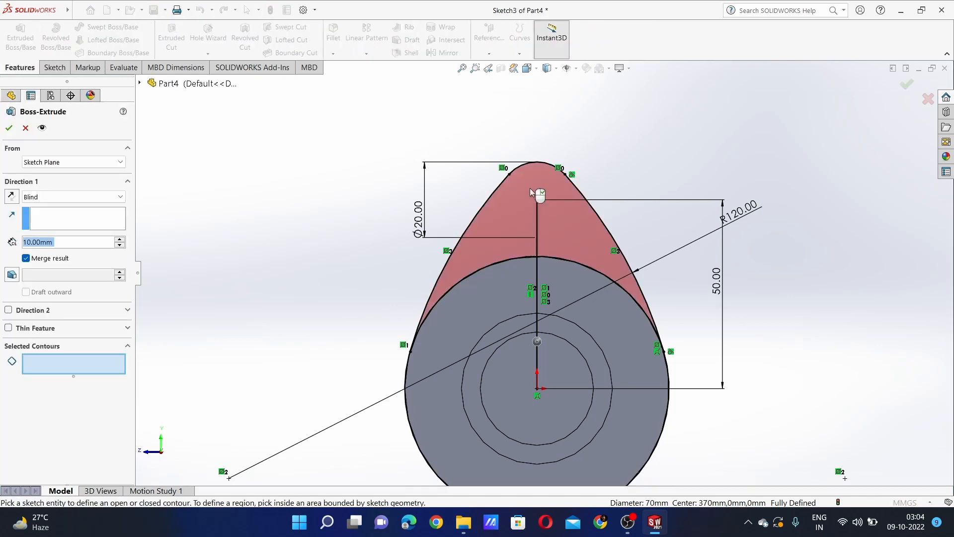
left_click(531, 190)
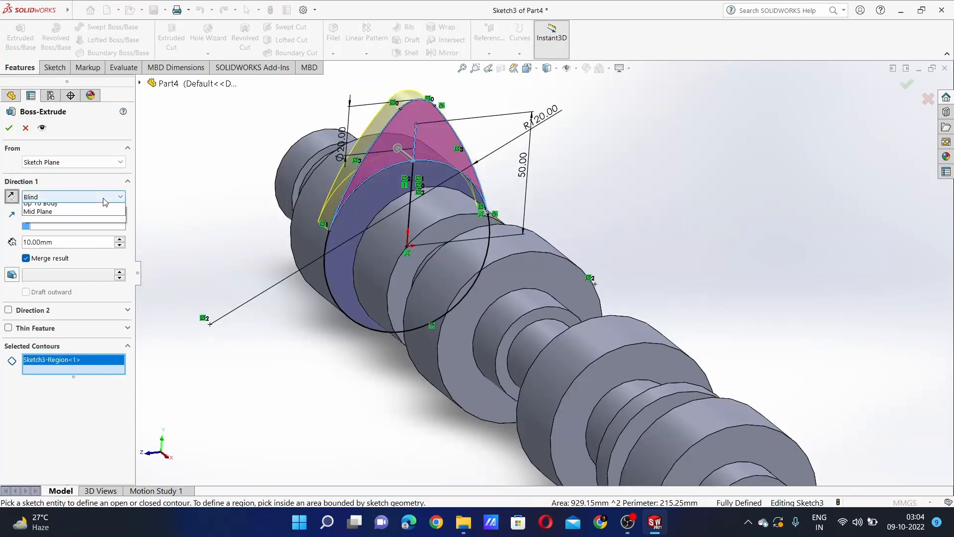
left_click(60, 231)
left_click(319, 180)
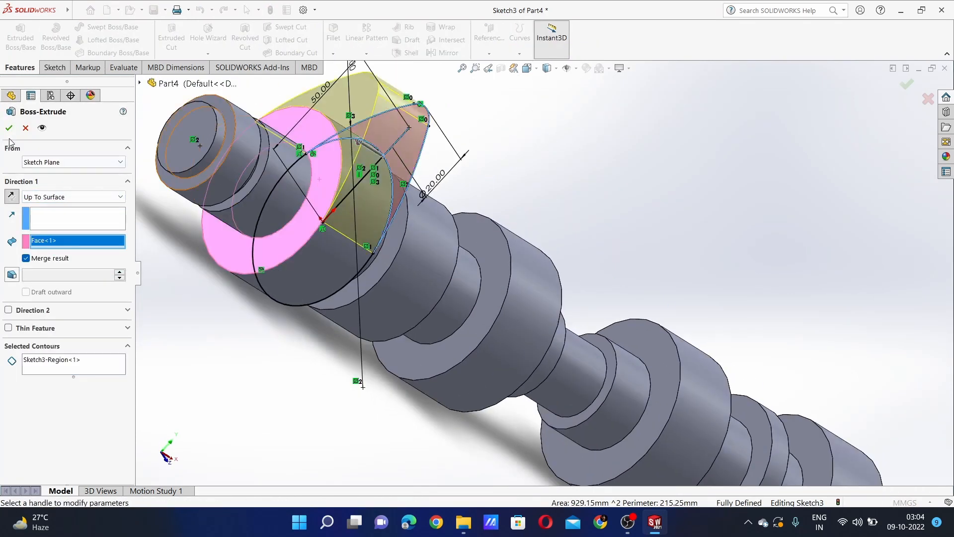
left_click(9, 128)
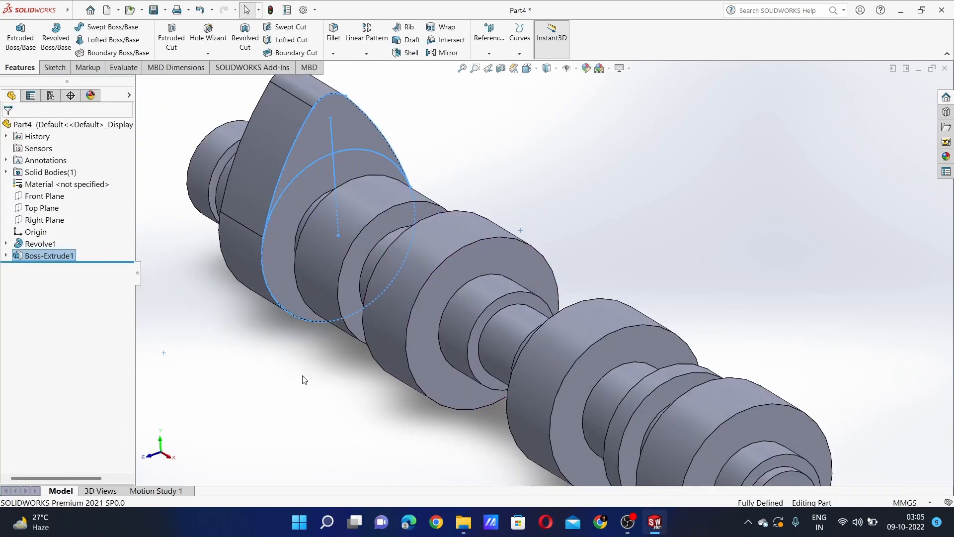
Sketch a vertical line 50 mm long downward from the shaft centre on the side face of the second large step
left_click(302, 375)
middle_click_drag(452, 278, 451, 265)
right_click(441, 293)
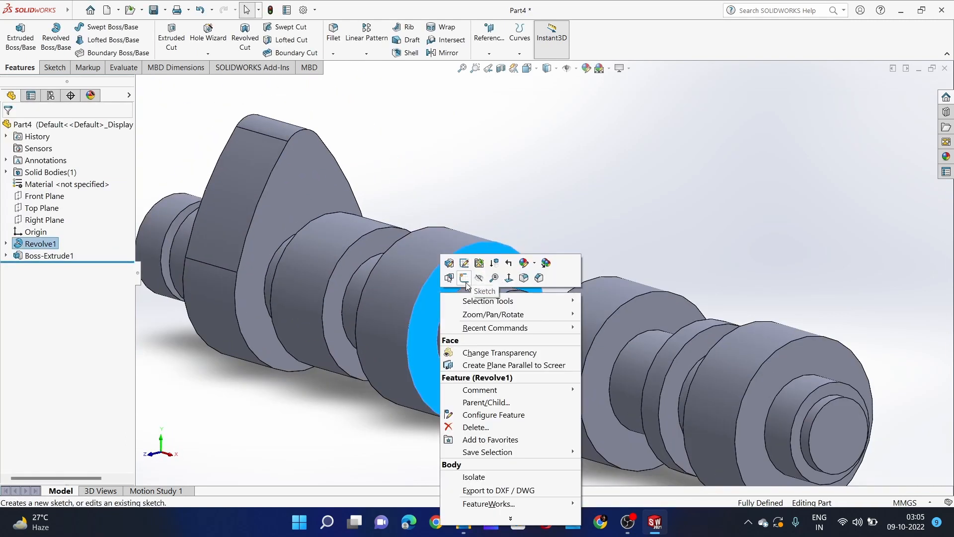
left_click(464, 277)
left_click(92, 27)
left_click(544, 319)
scroll(549, 453, "up", 3)
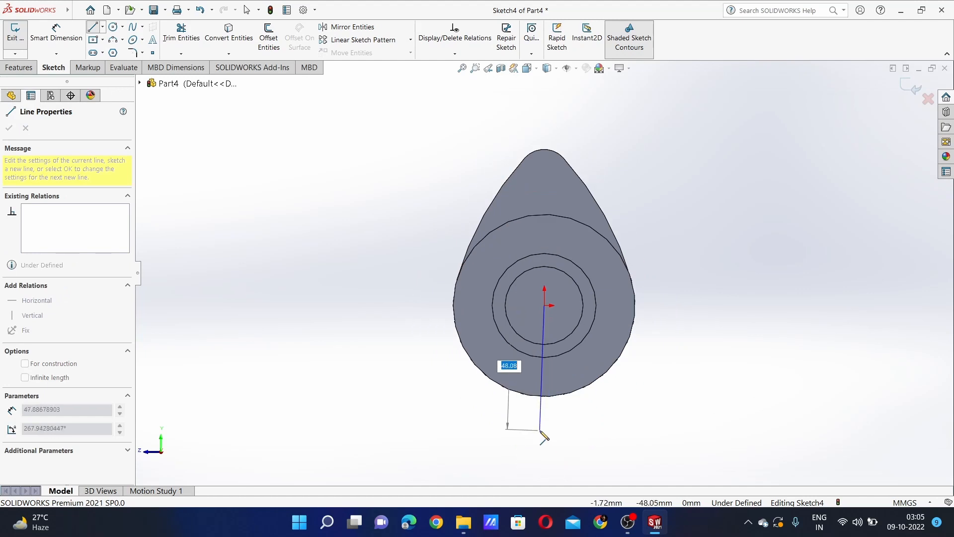
key("Return")
key("Escape")
Draw a circle 20 mm in diameter centred on the lower end of the vertical line
left_click(113, 27)
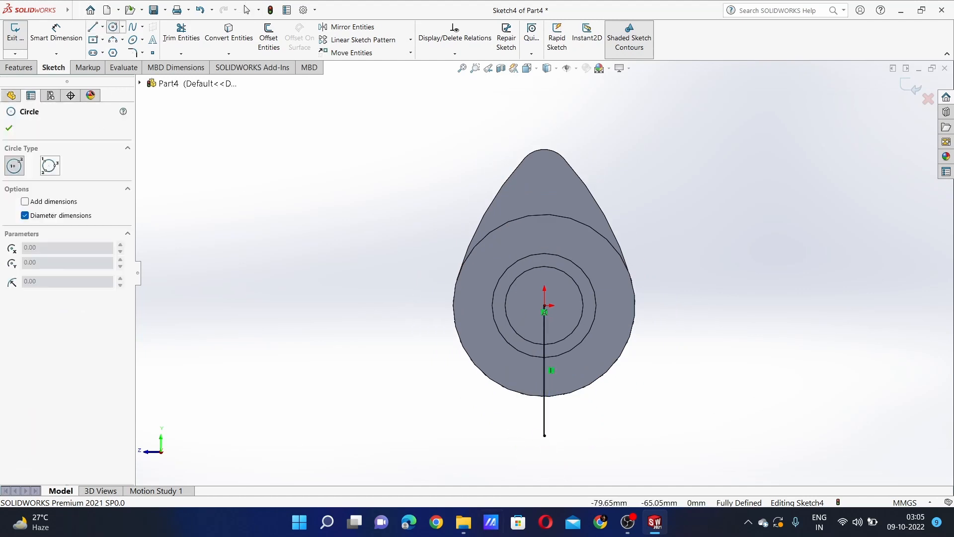
left_click(545, 436)
type("20")
key("Return")
key("Escape")
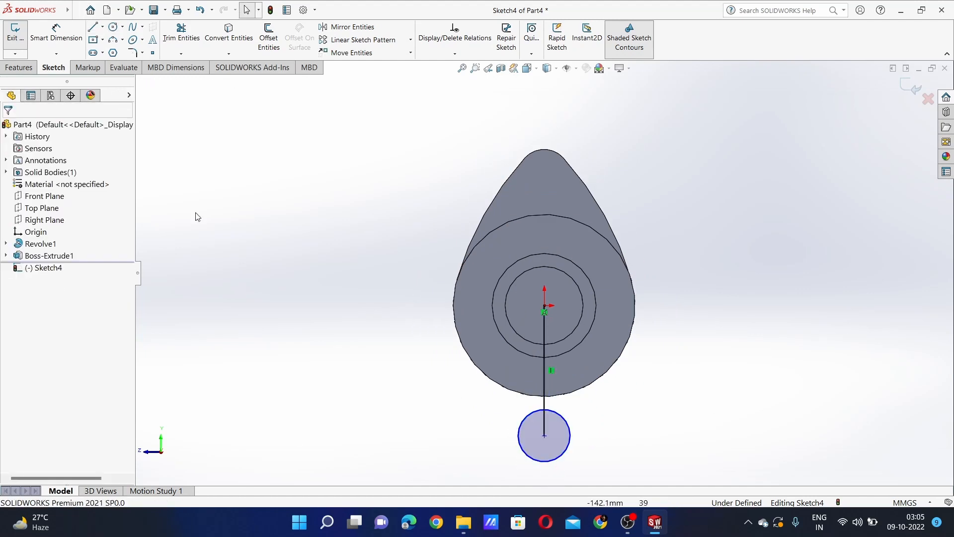
Draw a three-point arc of radius 120 mm from the large step's circular edge to the small circle, and make it tangent to that circle
left_click(113, 40)
left_click(635, 305)
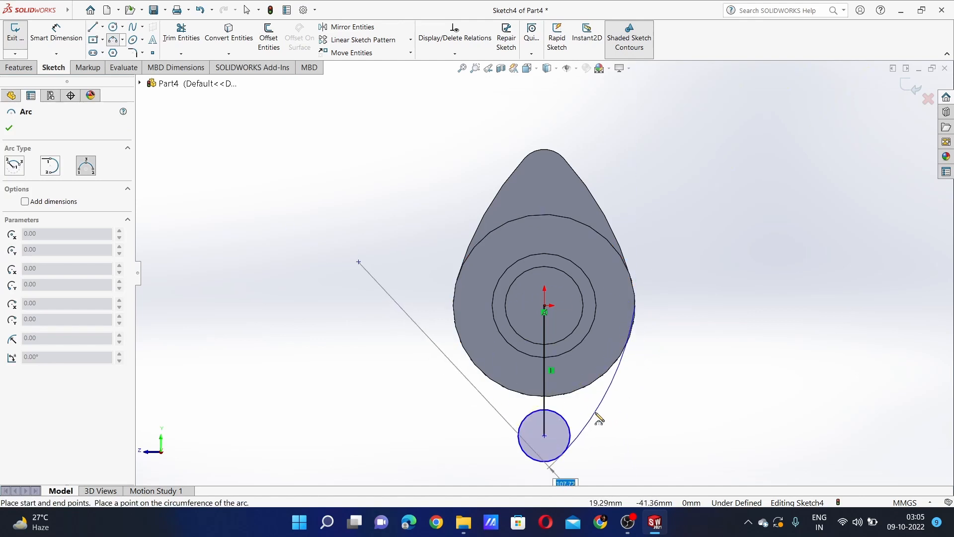
type("120")
key("Return")
key("Escape")
scroll(598, 420, "down", 2)
left_click(556, 435)
left_click(577, 417, "ctrl")
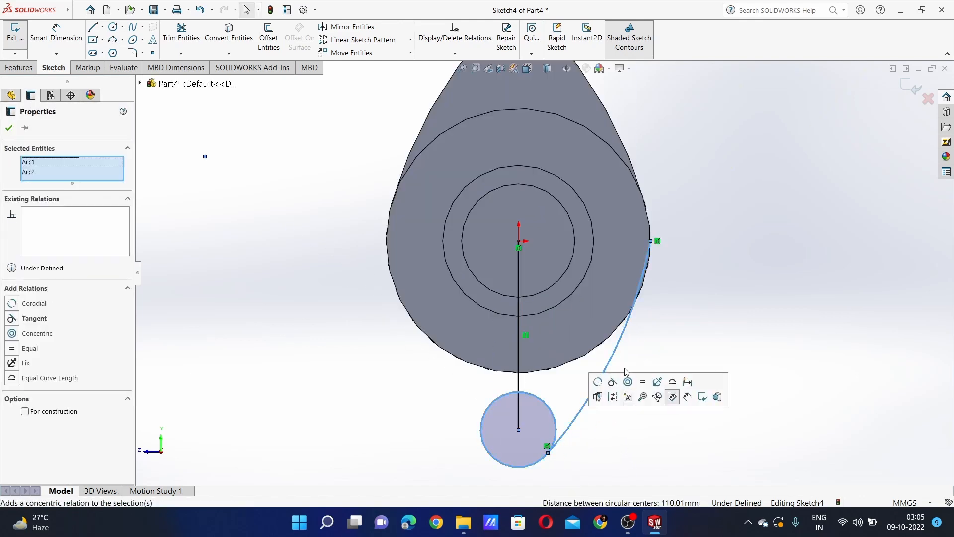
Try to make the arc tangent to the large step's circular edge, inspect the joint and undo the relation
left_click(649, 256)
left_click(648, 271, "ctrl")
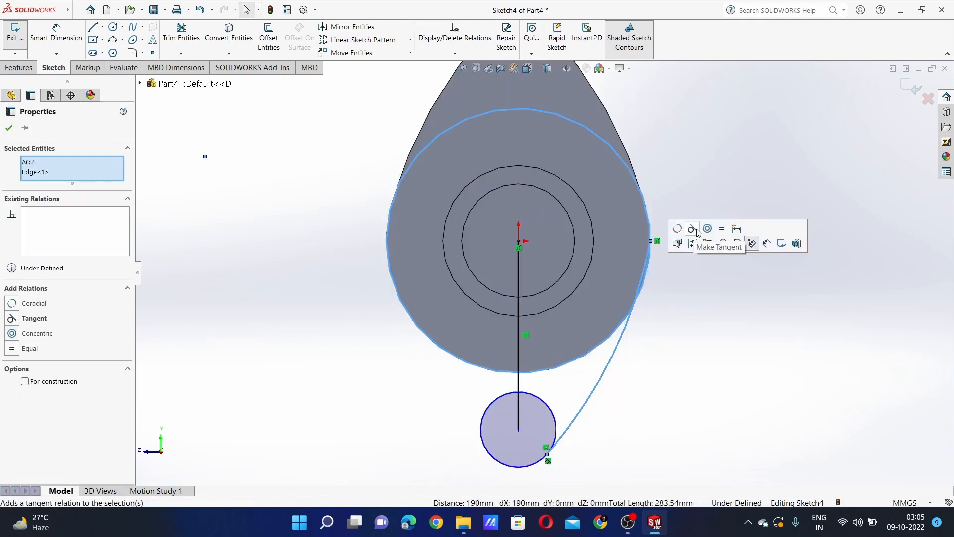
left_click(750, 231)
scroll(641, 274, "down", 5)
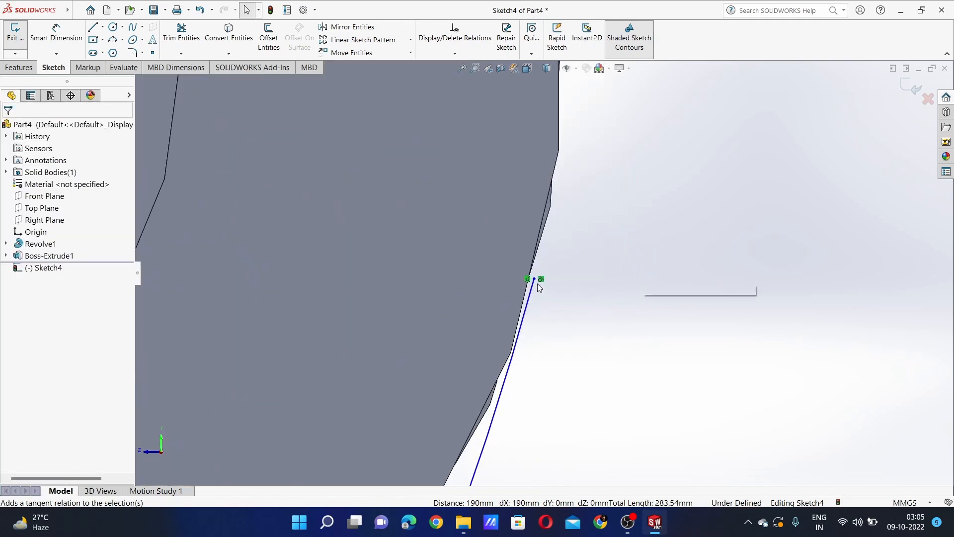
middle_click_drag(529, 287, 563, 379)
scroll(532, 413, "up", 6)
middle_click_drag(528, 420, 512, 455)
key("ctrl+z")
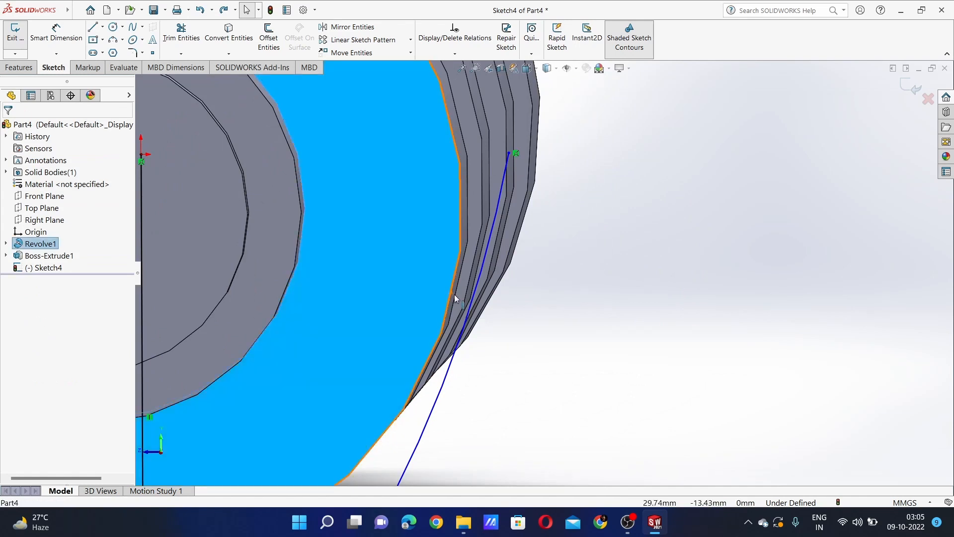
Retry the tangent relation between the arc and the large step's edge from an angled view, and undo it
scroll(455, 294, "up", 10)
scroll(529, 343, "down", 5)
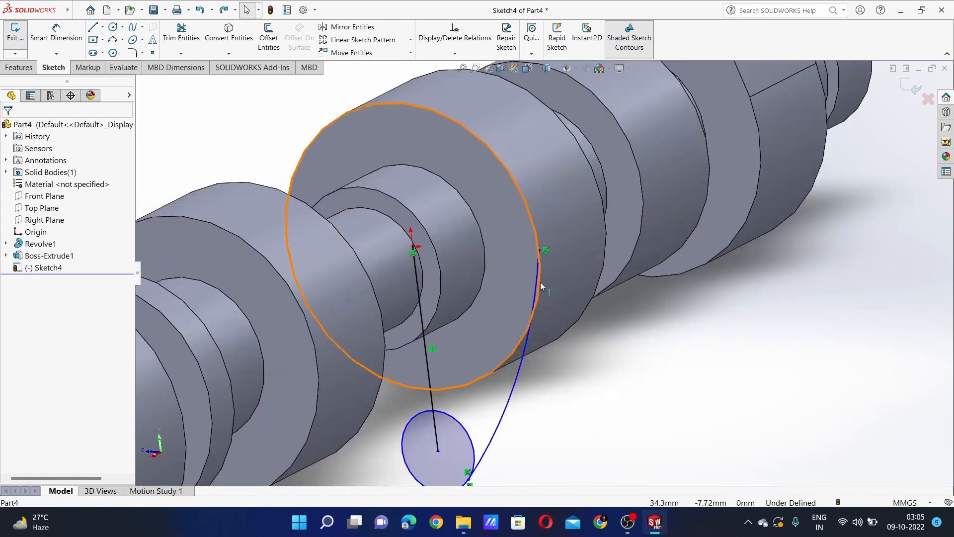
left_click(541, 283)
left_click(527, 350, "ctrl")
left_click(633, 376)
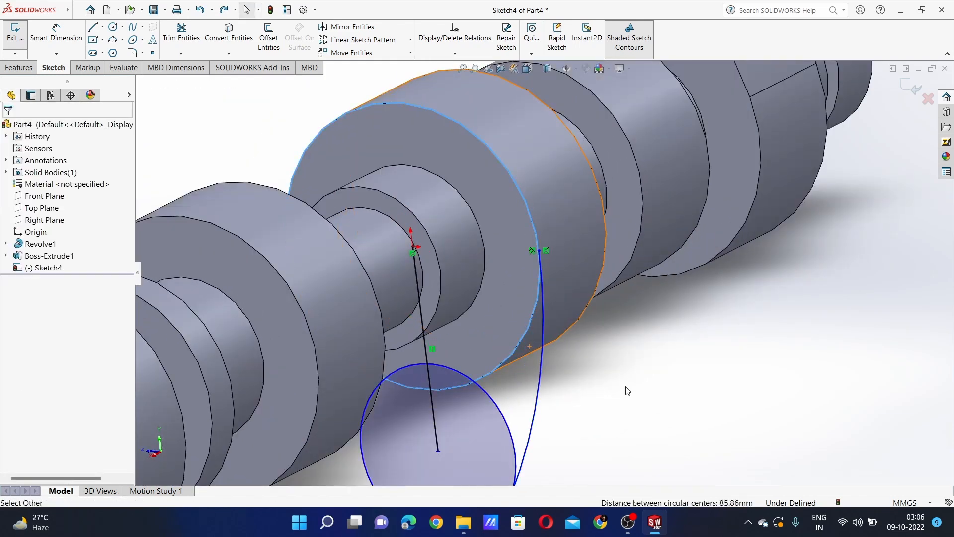
key("ctrl+z")
Dimension the small circle's diameter as 20 mm
left_click(56, 36)
left_click(453, 419)
left_click(657, 406)
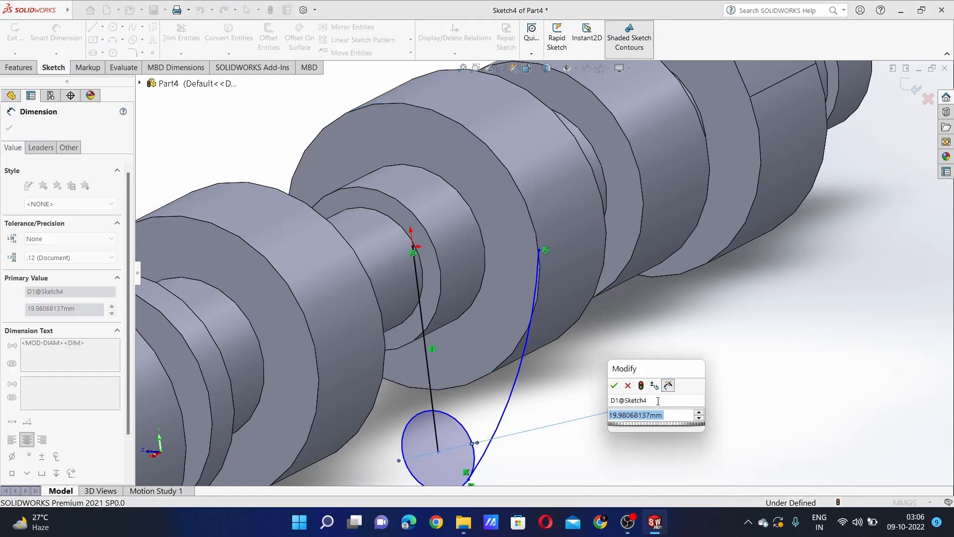
type("20")
key("Return")
key("Escape")
Try again to make the arc tangent to the step's edge with the circle's diameter fixed, and undo the relation
left_click(531, 314)
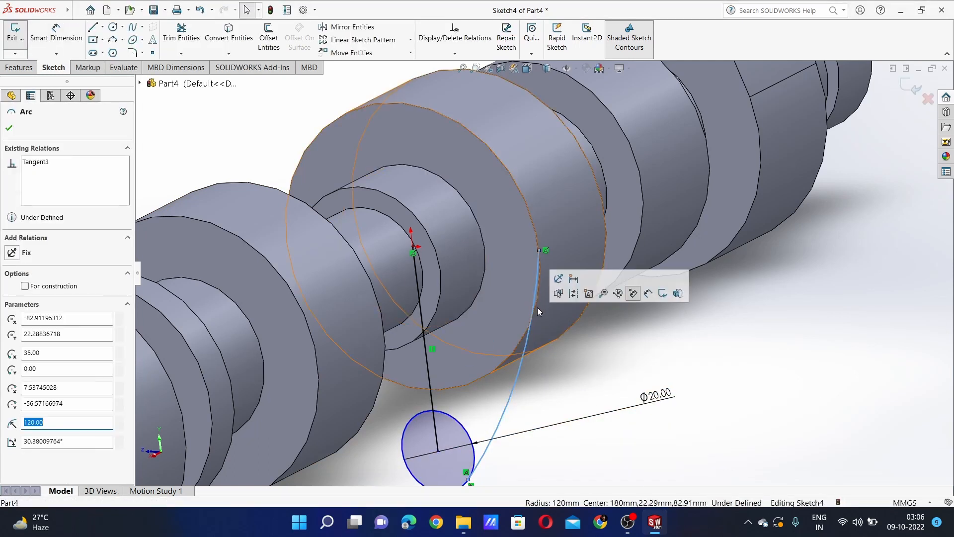
left_click(539, 300, "ctrl")
left_click(586, 254)
left_click(570, 376)
scroll(588, 423, "up", 3)
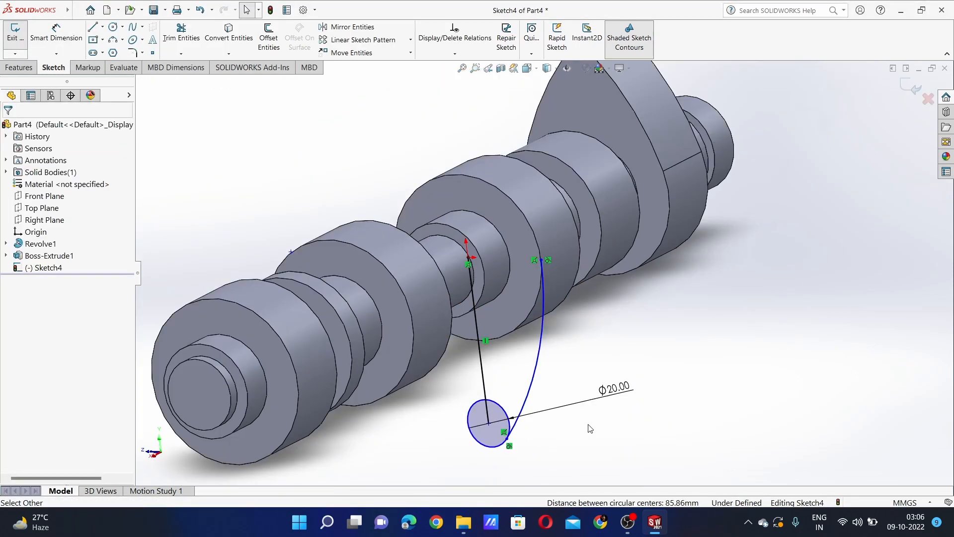
scroll(590, 425, "down", 2)
key("ctrl+z")
Dimension the vertical line's length as 50 mm
left_click(56, 37)
left_click(422, 258)
left_click(733, 267)
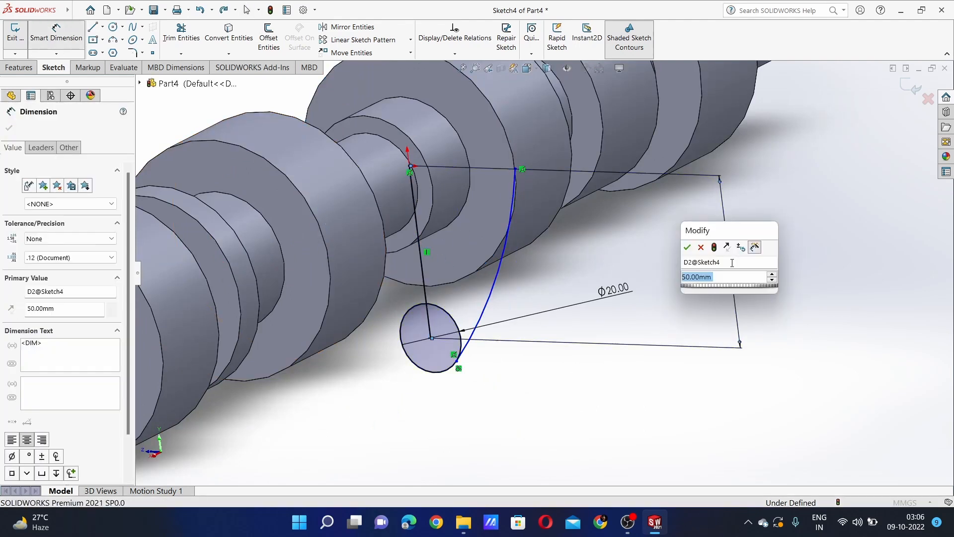
key("Return")
key("Escape")
Make the 120 mm arc tangent to both the large step's circular edge and the 20 mm circle
scroll(348, 251, "up", 4)
left_click(382, 277)
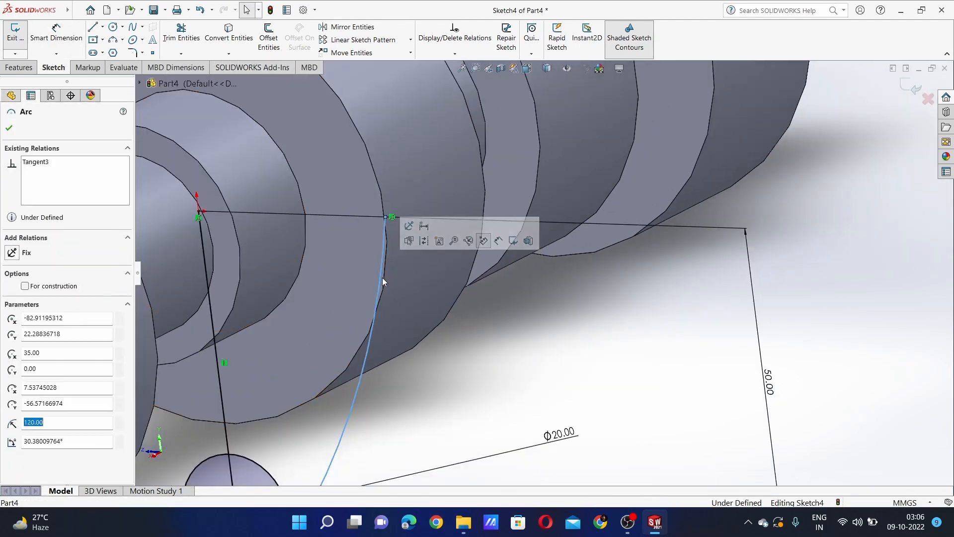
left_click(385, 278, "ctrl")
left_click(455, 249)
scroll(399, 441, "down", 3)
scroll(400, 438, "down", 5)
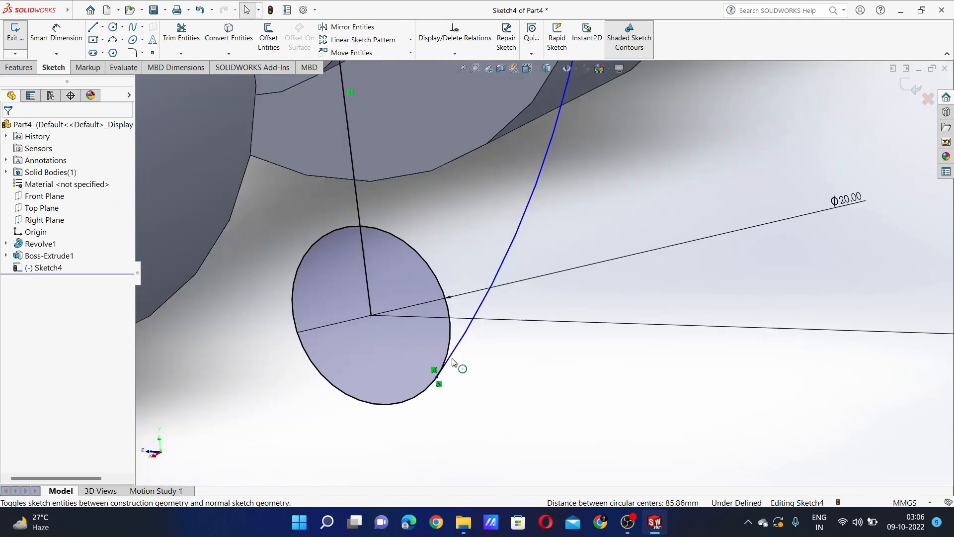
left_click(453, 359)
left_click(418, 400, "ctrl")
left_click(460, 354)
scroll(487, 317, "up", 4)
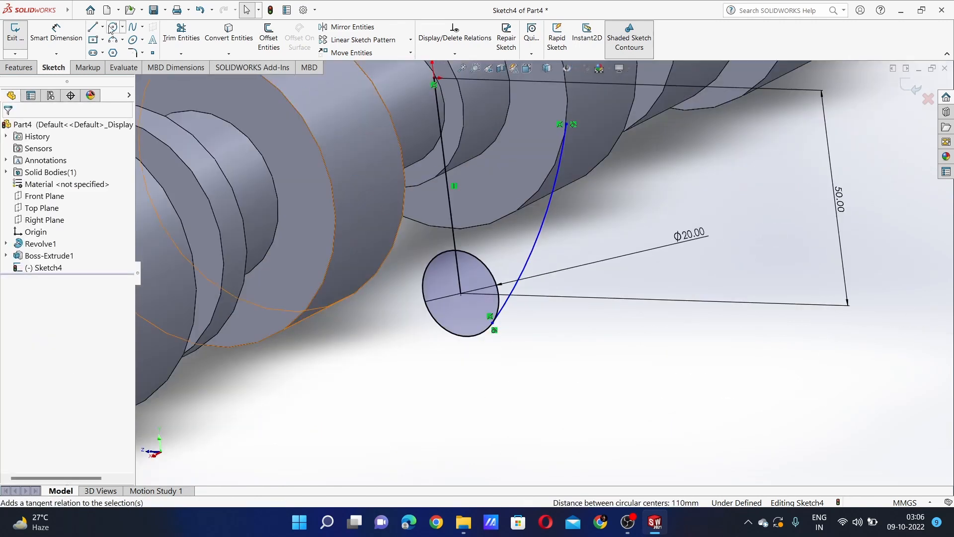
Mirror the arc about the vertical line, and trim away that line and the inner part of the small circle, keeping the rounded tip
left_click(354, 27)
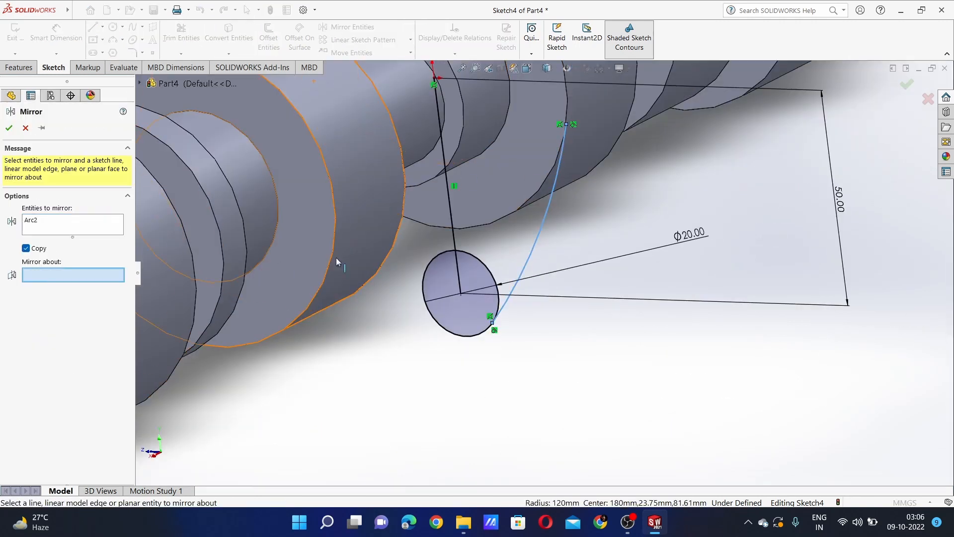
left_click(9, 128)
left_click(182, 36)
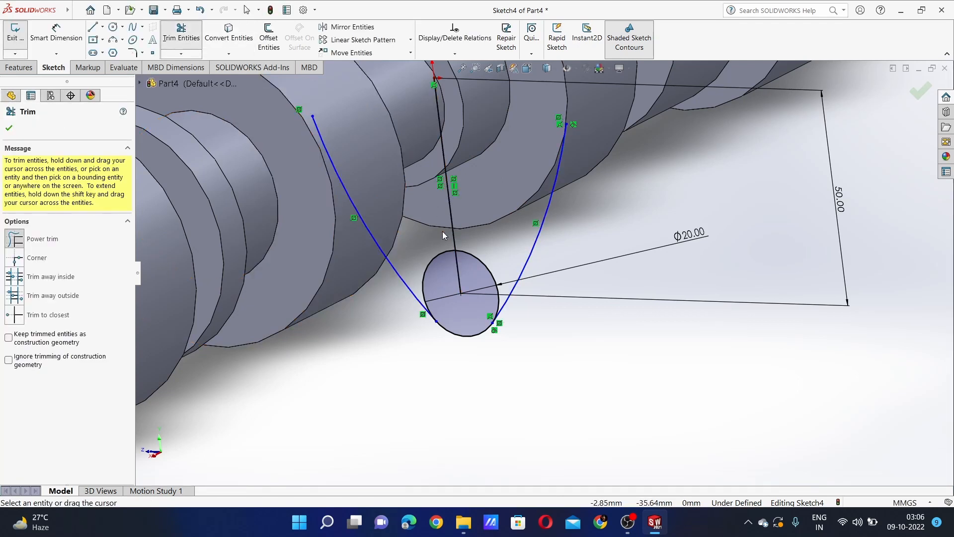
key("Escape")
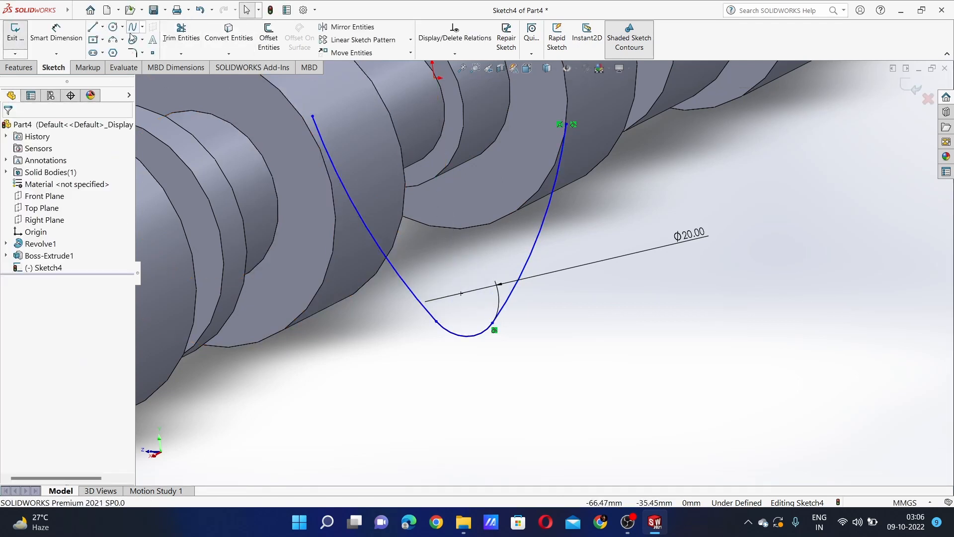
Convert the large step's circular edge into the sketch and extrude the lobe region below it up to the step's opposite side face, merging the result
left_click(461, 229)
left_click(9, 128)
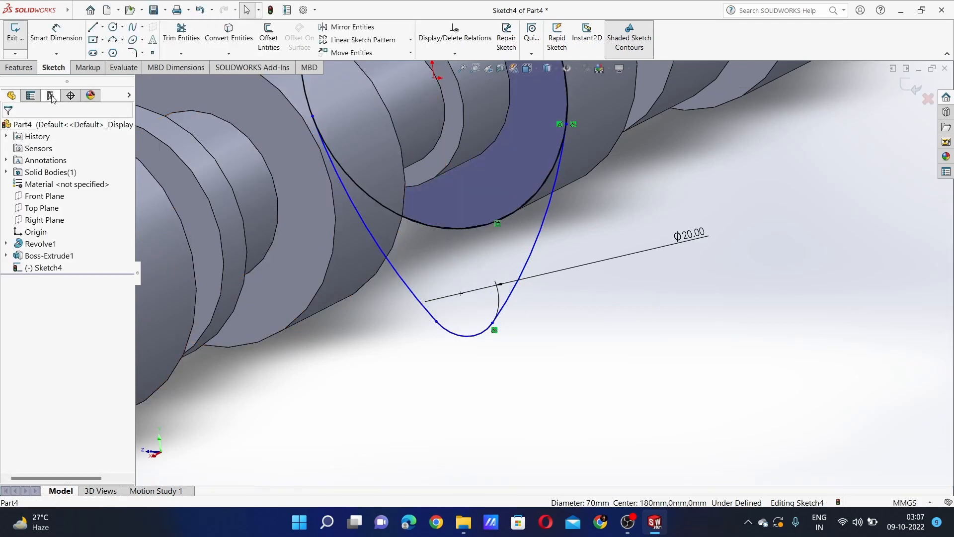
left_click(21, 72)
middle_click_drag(543, 317, 628, 272)
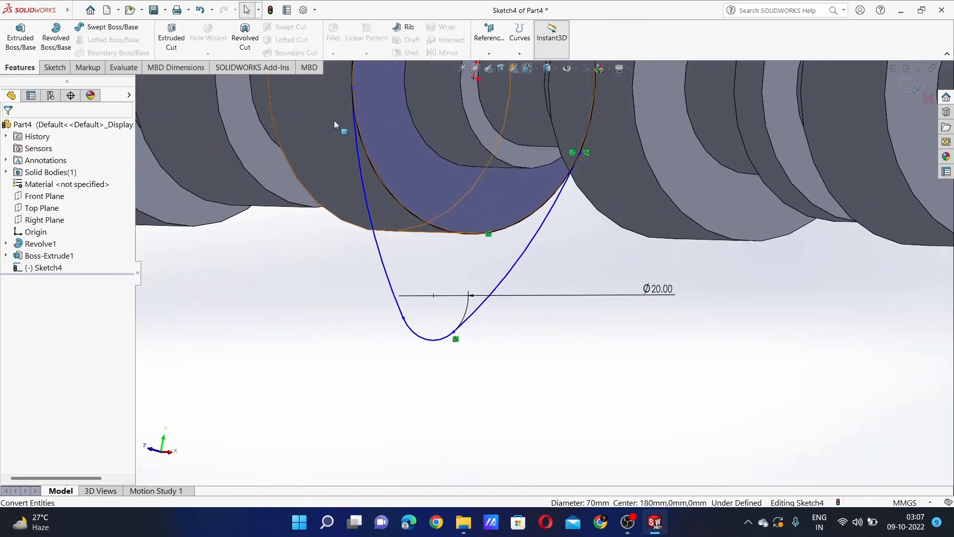
scroll(338, 120, "down", 4)
scroll(398, 144, "up", 3)
left_click(21, 38)
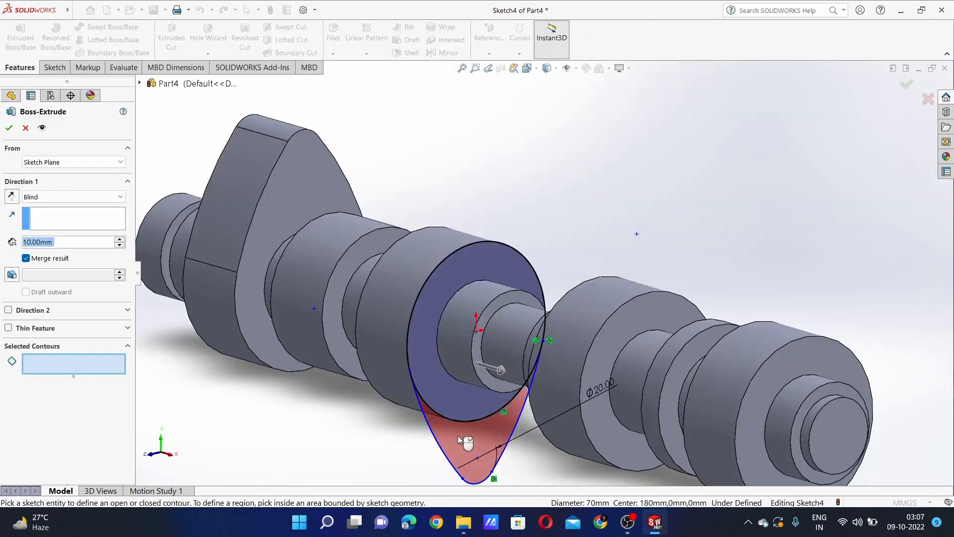
left_click(12, 196)
left_click(83, 199)
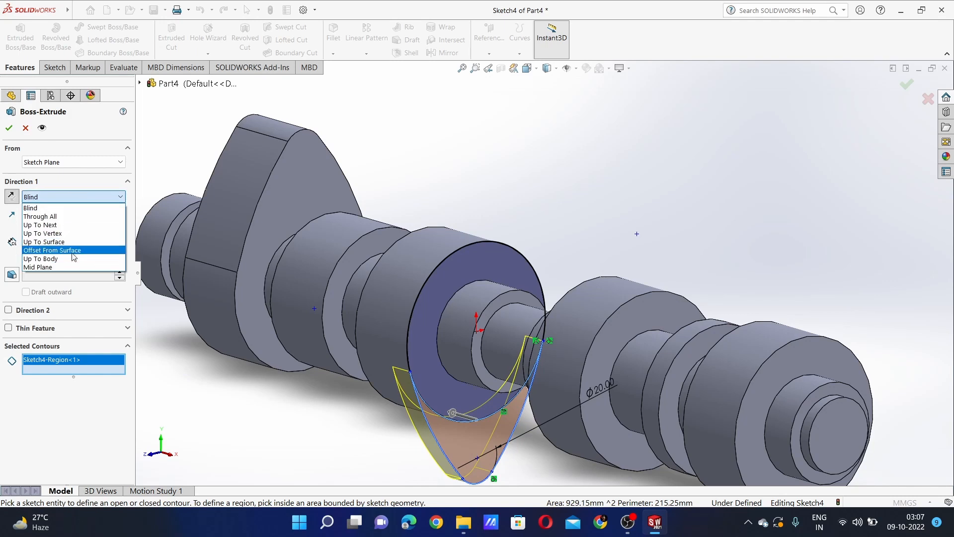
left_click(44, 249)
middle_click_drag(447, 278, 352, 357)
left_click(352, 357)
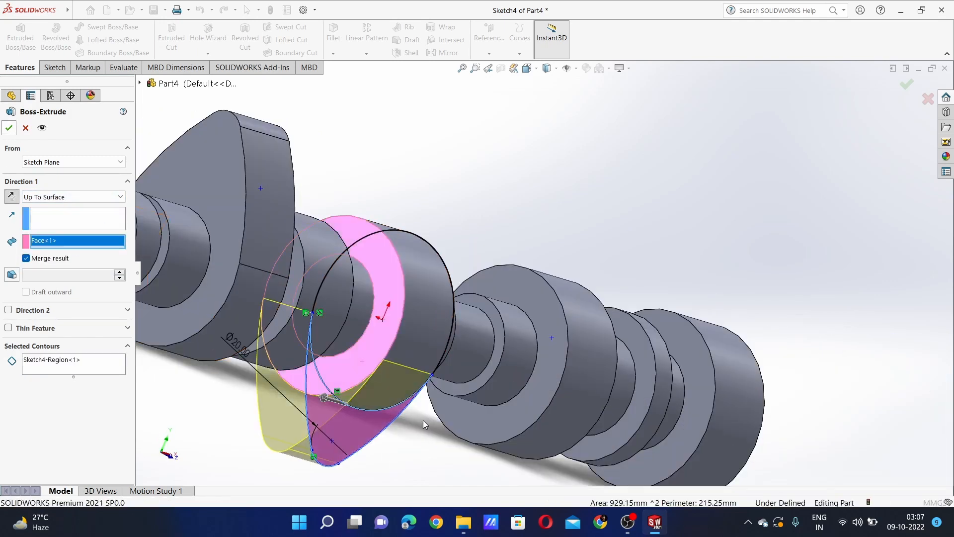
key("Return")
Sketch a horizontal line 50 mm long from the shaft centre toward +Z on the third large step's side face, and dimension its length
mouse_move(497, 440)
middle_mouse_down()
mouse_move(449, 455)
mouse_move(403, 450)
middle_mouse_up()
right_click(521, 387)
left_click(531, 288)
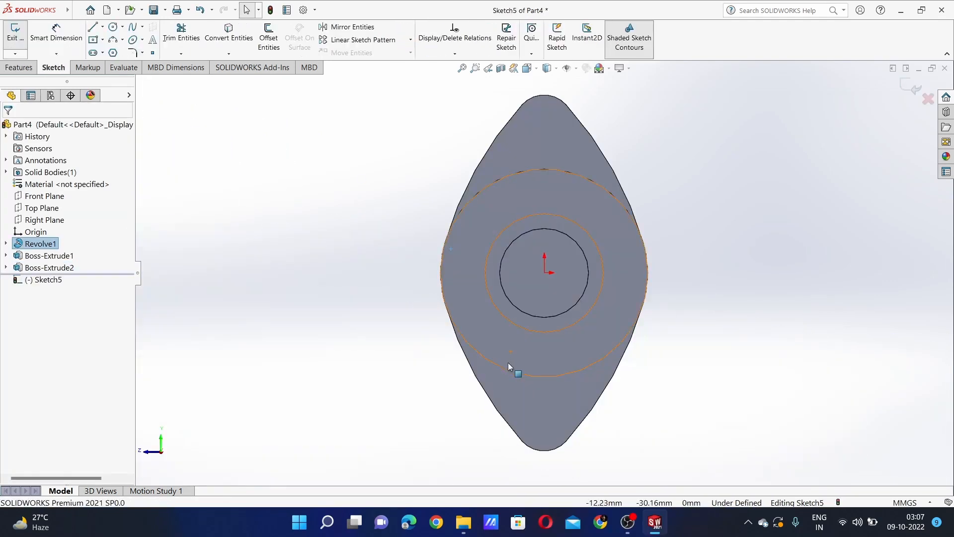
left_click(92, 28)
left_click(544, 273)
type("50")
key("Return")
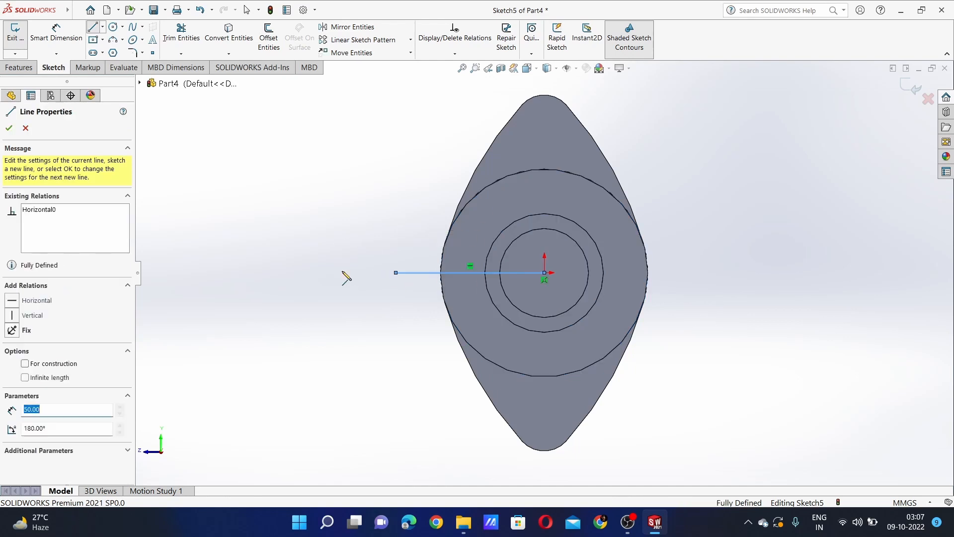
key("Escape")
left_click(62, 39)
Draw a circle 20 mm in diameter centred on the free end of the horizontal line
left_click(113, 26)
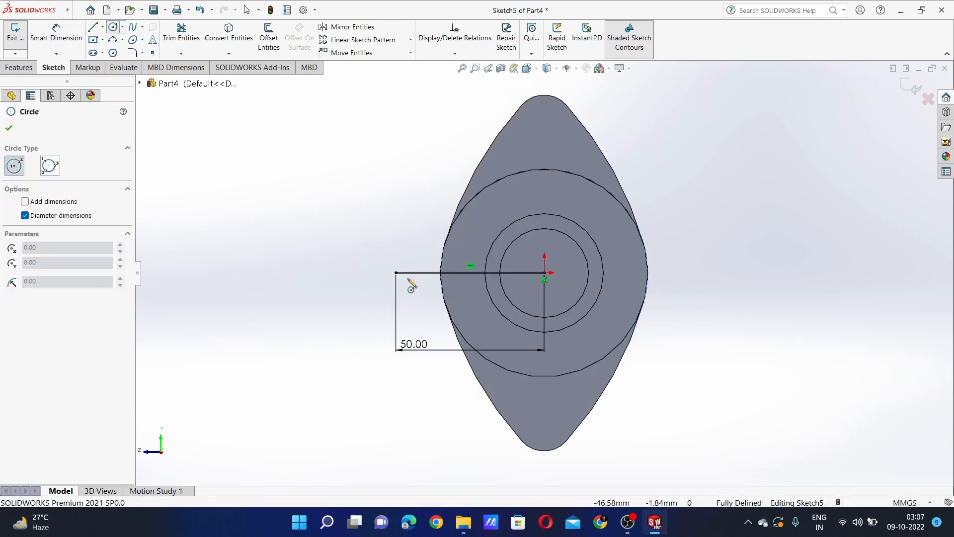
left_click(395, 273)
type("20")
key("Return")
key("Escape")
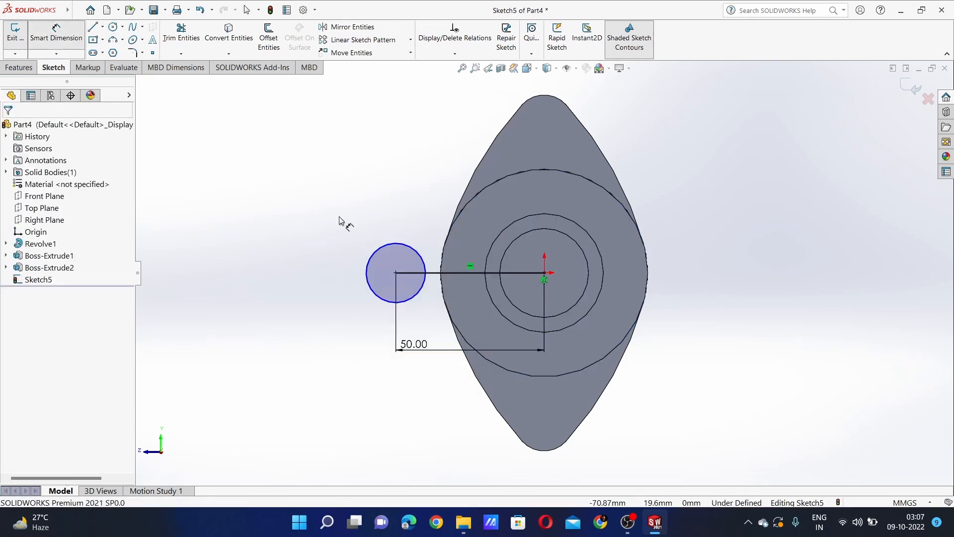
Dimension the diameter of the circle at the horizontal line's end as 20 mm
left_click(379, 248)
key("Escape")
left_click(416, 250)
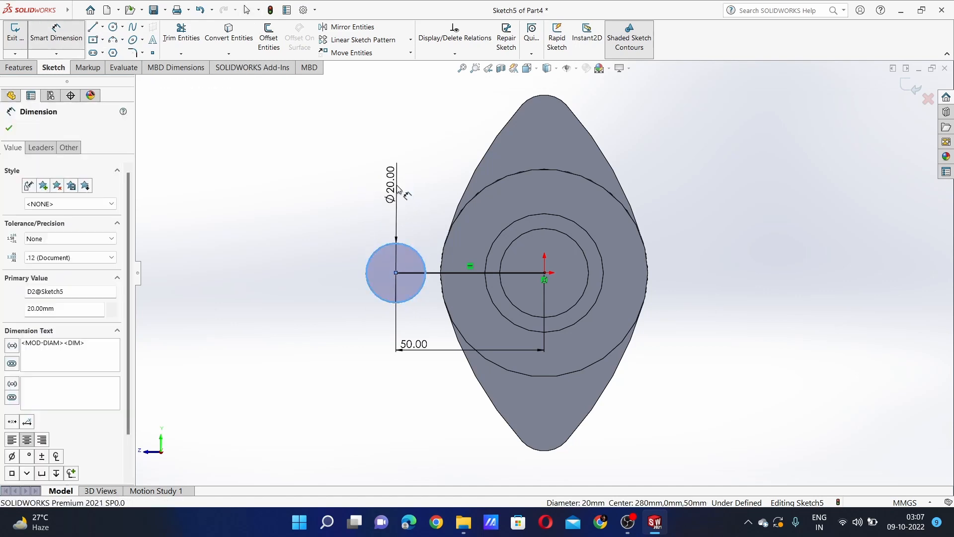
left_click(398, 180)
key("Return")
key("Escape")
Draw a three-point arc from the uppermost point of the 20 mm circle to the upper part of the third large step's circular edge
left_click(113, 40)
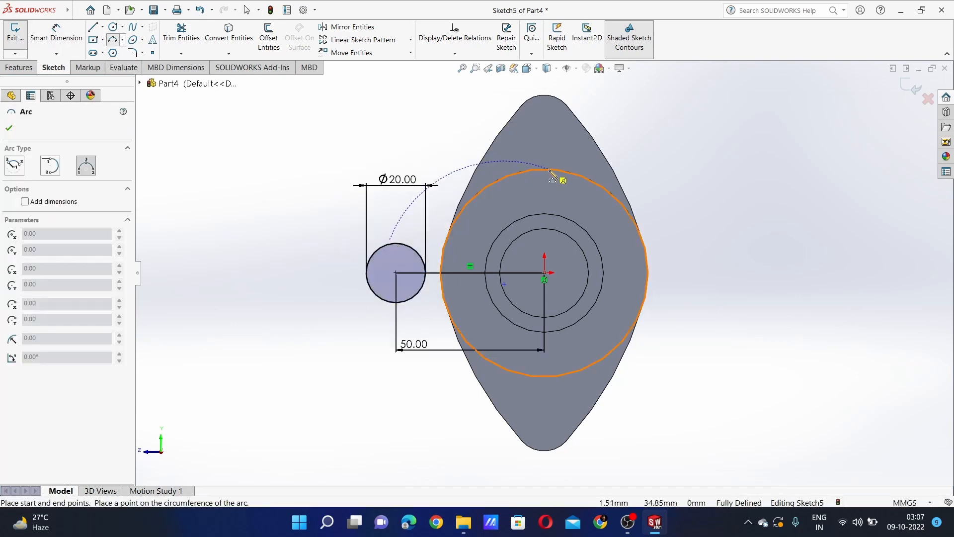
key("Escape")
left_click(102, 41)
left_click(113, 40)
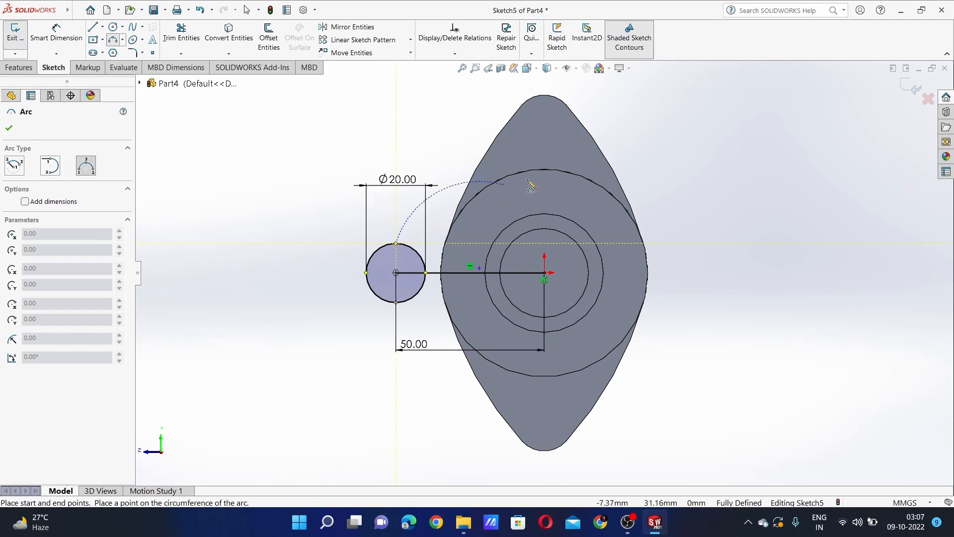
type("0")
key("Return")
key("Escape")
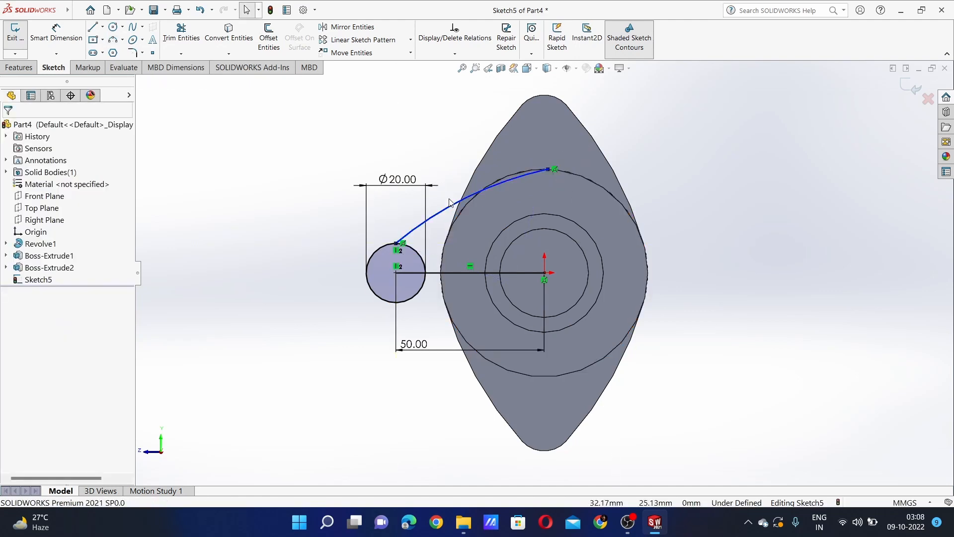
Make the arc tangent to the third large step's circular edge, and try making it tangent to the 20 mm circle
middle_click_drag(459, 193, 422, 151)
left_click(422, 151, "ctrl")
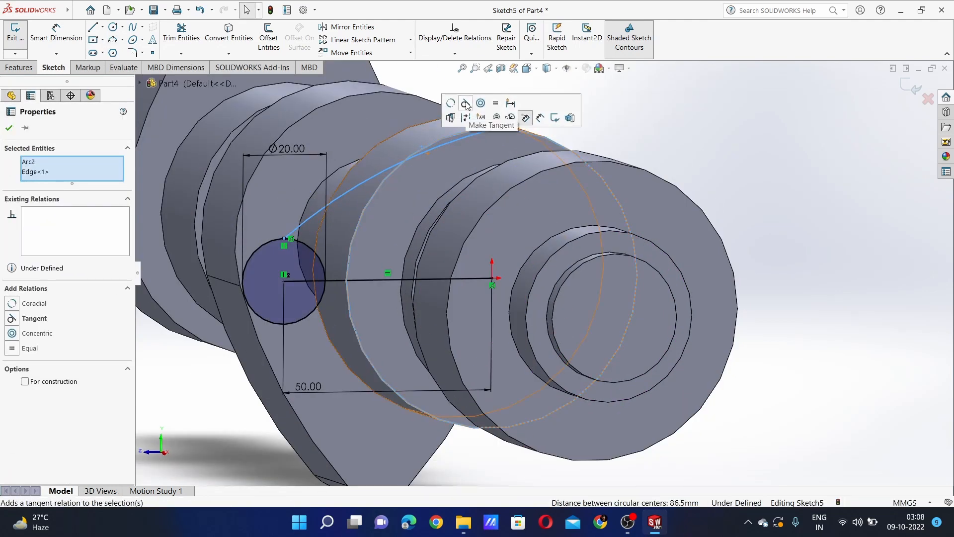
left_click(304, 248)
left_click(301, 223, "ctrl")
left_click(343, 180)
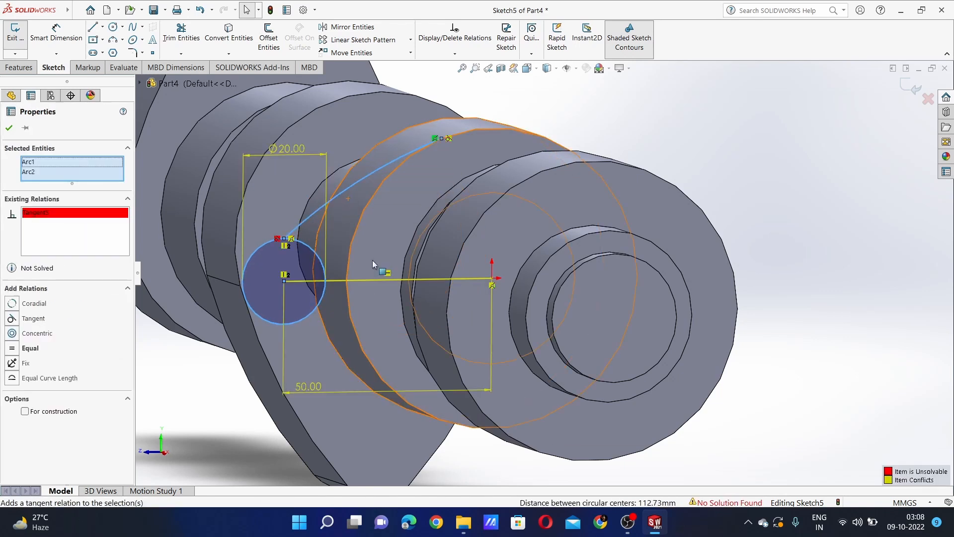
key("ctrl+z")
key("Escape")
Retry the tangent relation between the 20 mm circle and the arc, and undo it
scroll(307, 255, "down", 2)
left_click(296, 211)
left_click(248, 241, "ctrl")
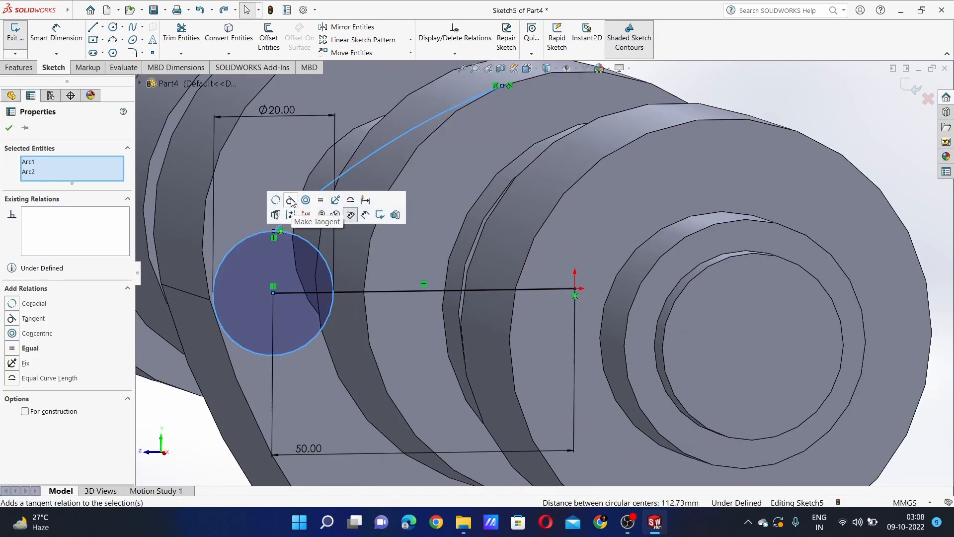
left_click(291, 201)
scroll(348, 253, "up", 2)
scroll(325, 231, "down", 8)
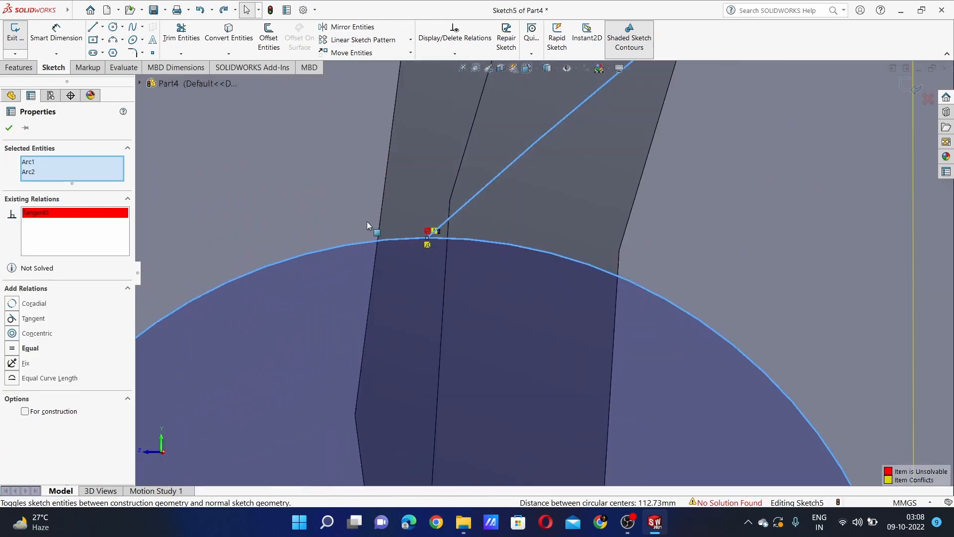
key("Escape")
scroll(453, 246, "up", 3)
key("ctrl+z")
scroll(467, 263, "down", 6)
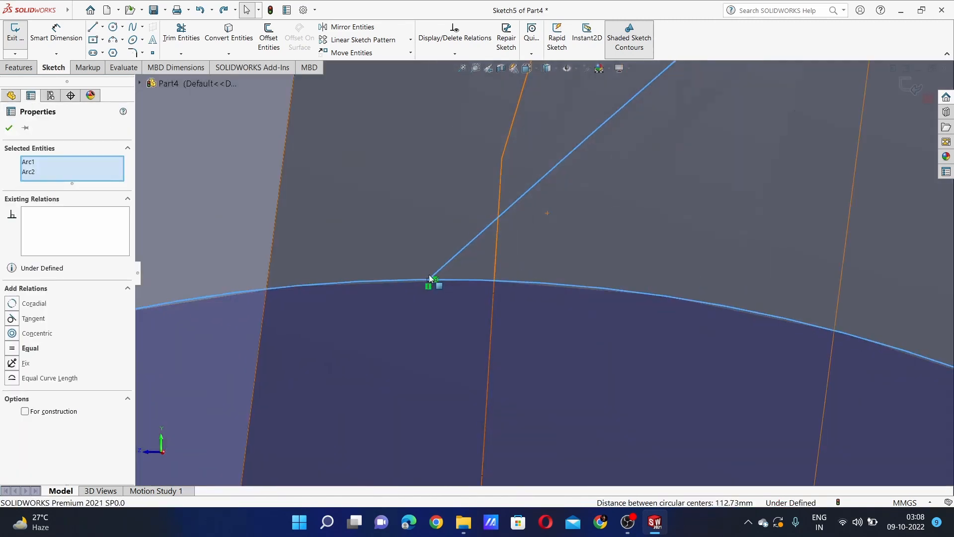
scroll(503, 276, "down", 3)
key("Escape")
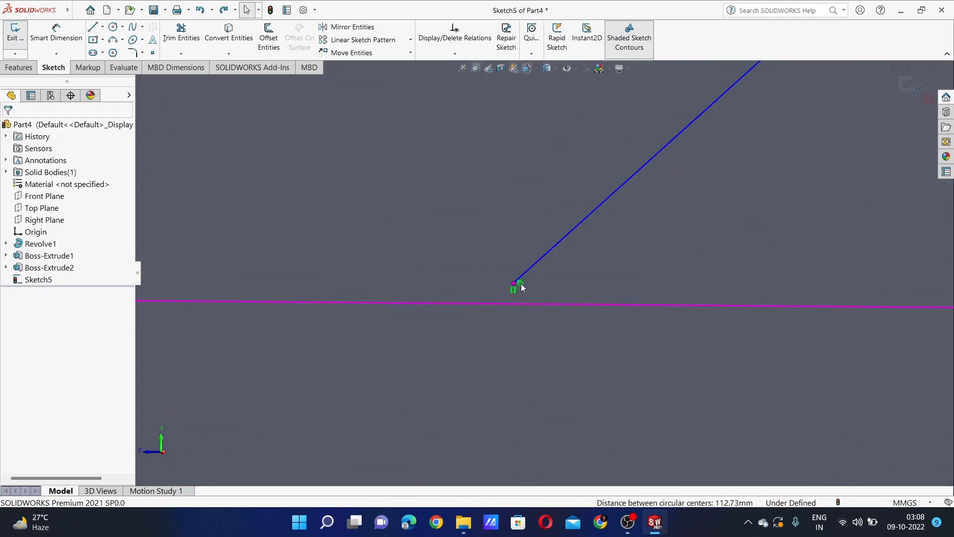
right_click(522, 284)
left_click(646, 229)
scroll(654, 228, "up", 15)
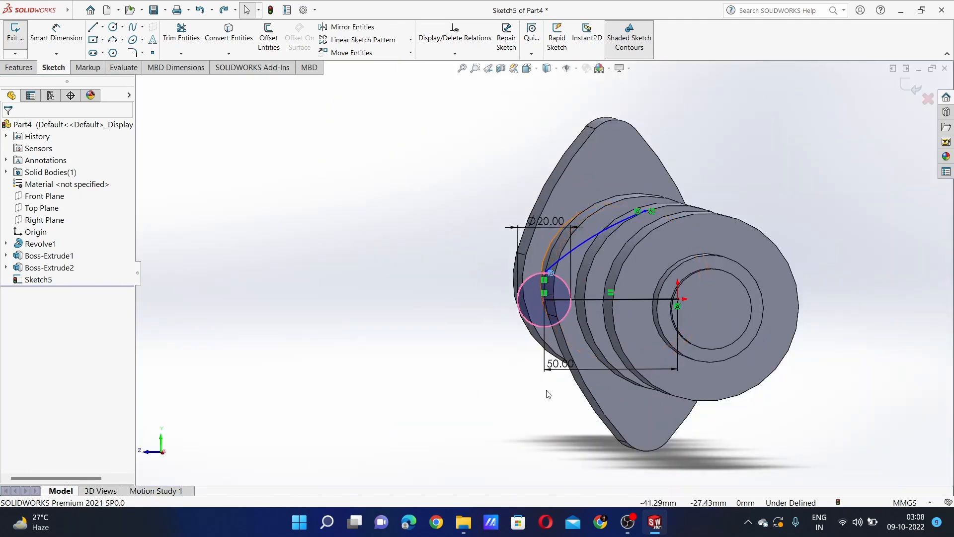
Try once more to make the arc tangent to the circle at their shared point, and undo the relation
scroll(626, 263, "down", 3)
scroll(571, 298, "down", 3)
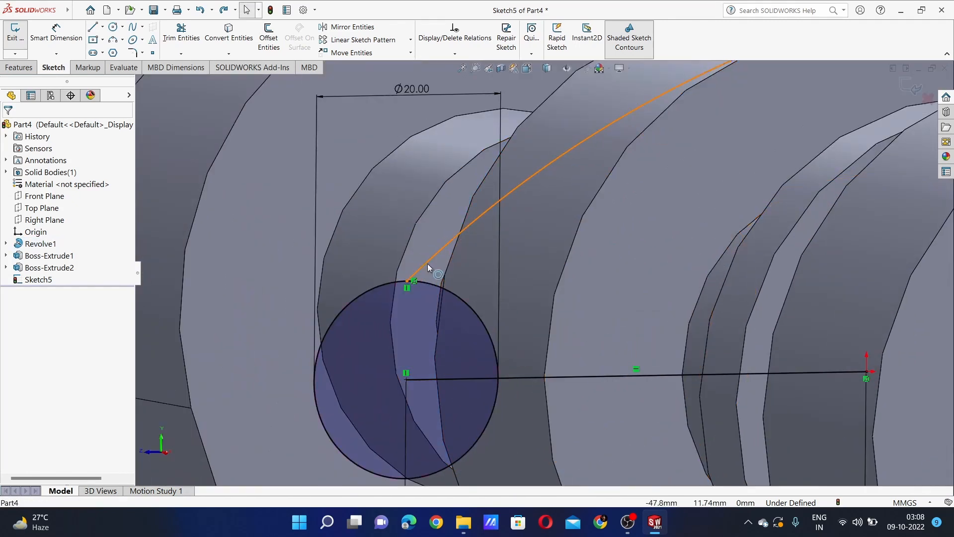
left_click(422, 270)
left_click(384, 292, "ctrl")
left_click(433, 258)
key("Escape")
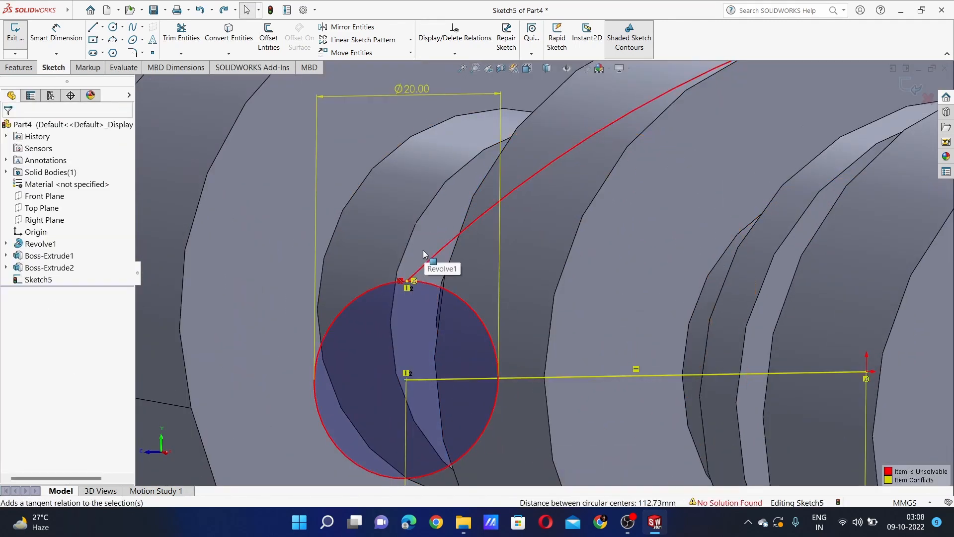
scroll(422, 249, "up", 2)
scroll(487, 291, "down", 4)
key("ctrl+z")
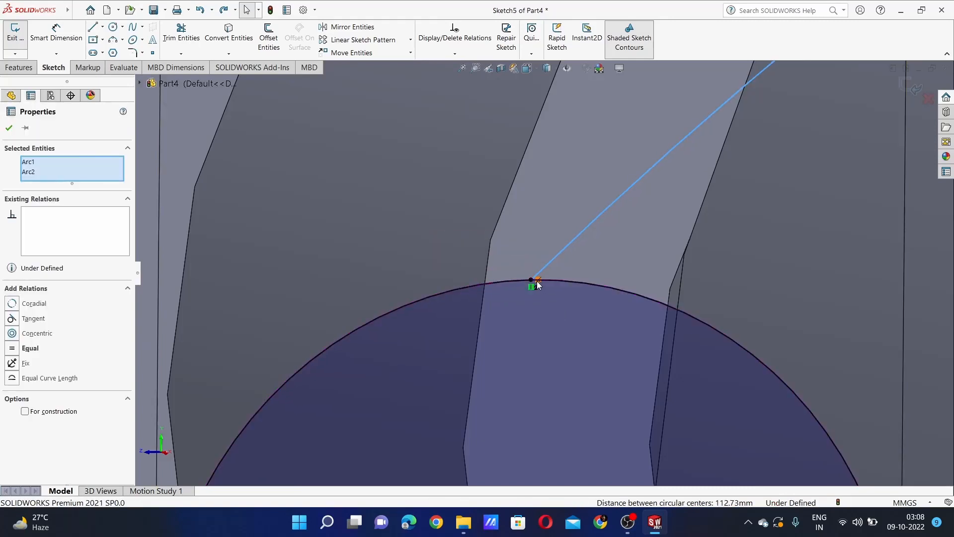
Remove the relation tying the arc's lower end to the 20 mm circle, and make the arc tangent to the circle
right_click(533, 286)
left_click(544, 415)
left_click(543, 267)
left_click(520, 282, "ctrl")
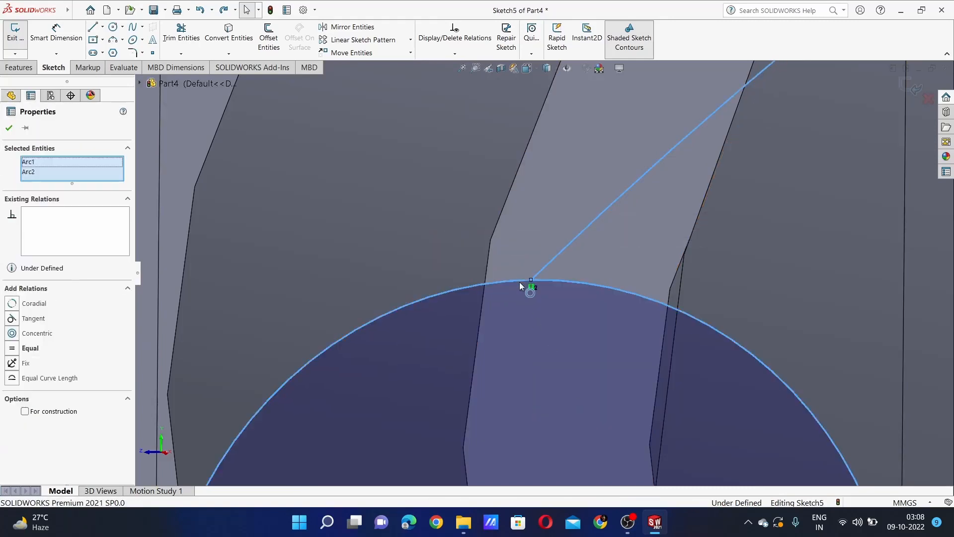
left_click(563, 240)
key("Escape")
Delete the arc between the 20 mm circle and the third large step's edge
scroll(825, 265, "up", 9)
middle_click_drag(704, 298, 676, 297)
left_click(619, 260)
left_click(594, 293)
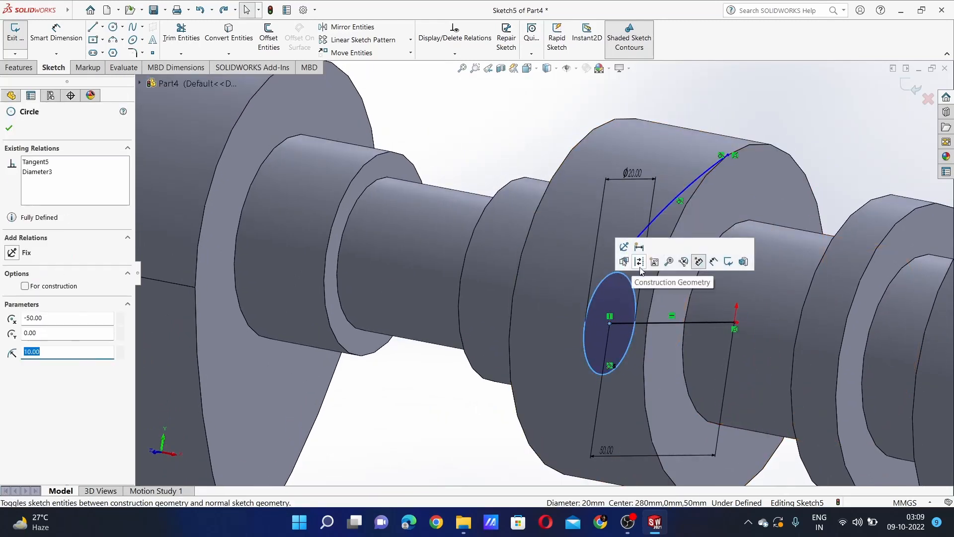
key("Escape")
left_click(619, 260)
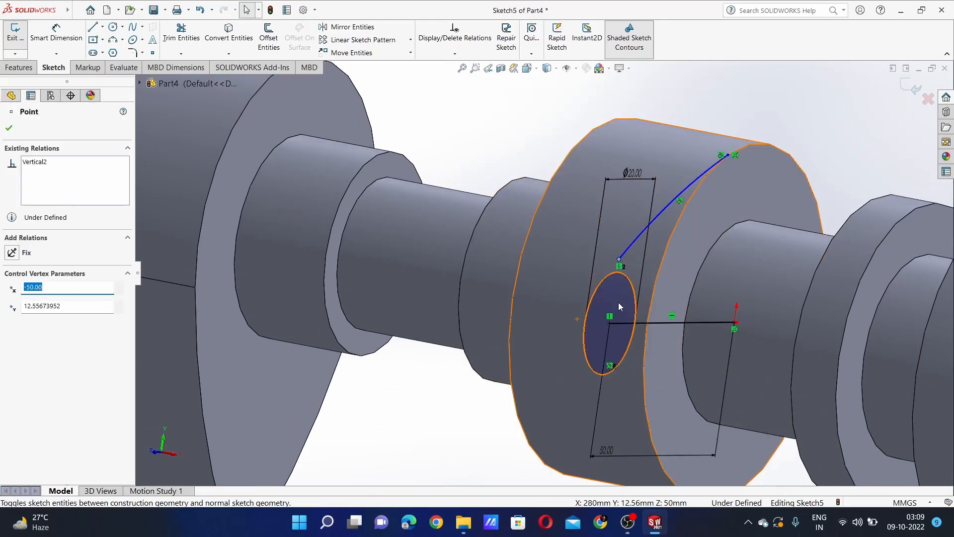
key("Escape")
left_click(648, 227)
key("Delete")
Draw a three-point arc from the 20 mm circle's upper outer side to the upper part of the third large step's circular edge
left_click(662, 265)
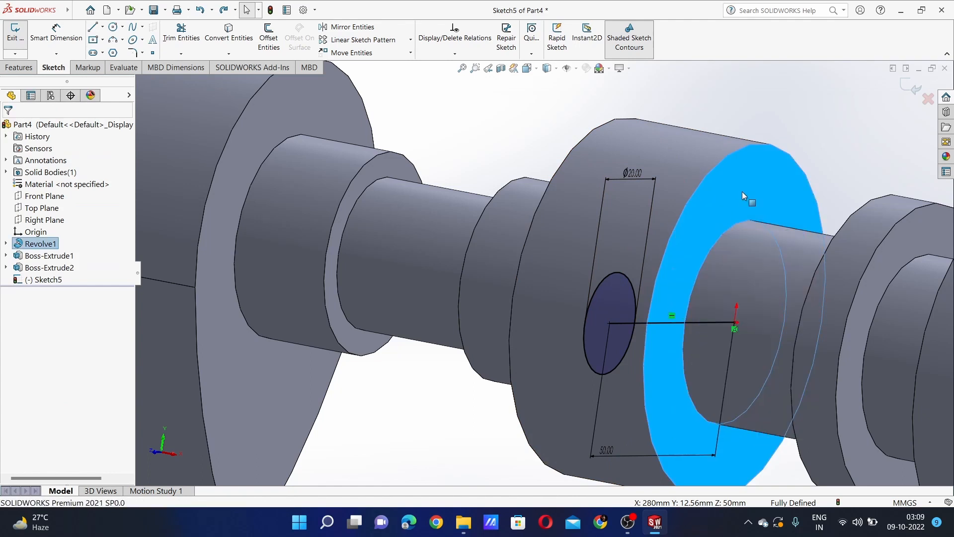
left_click(742, 192)
middle_click_drag(239, 199, 304, 273)
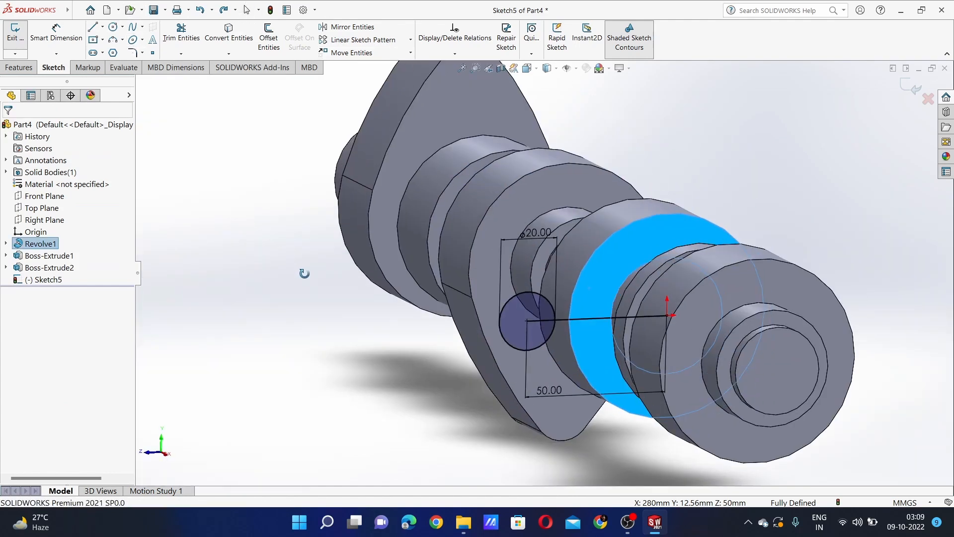
left_click(117, 39)
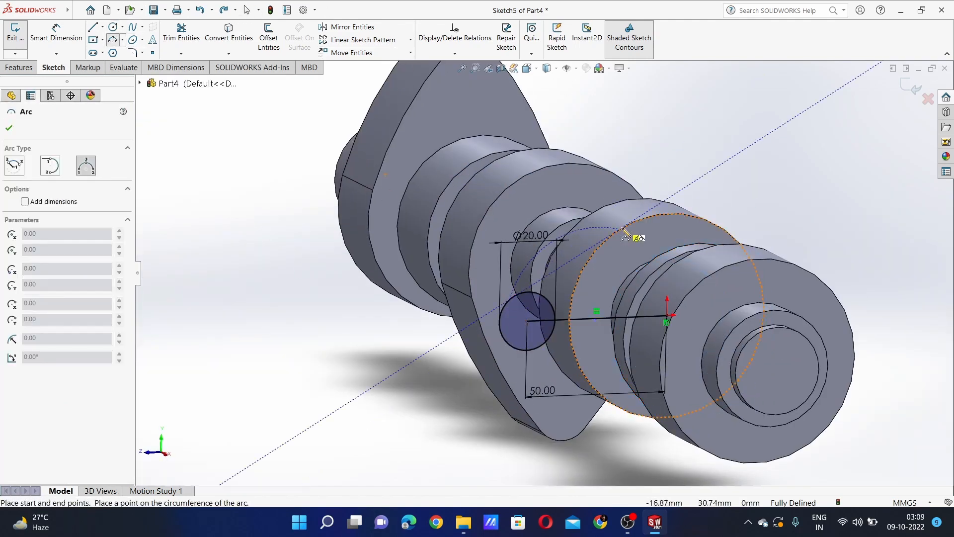
key("Return")
key("Escape")
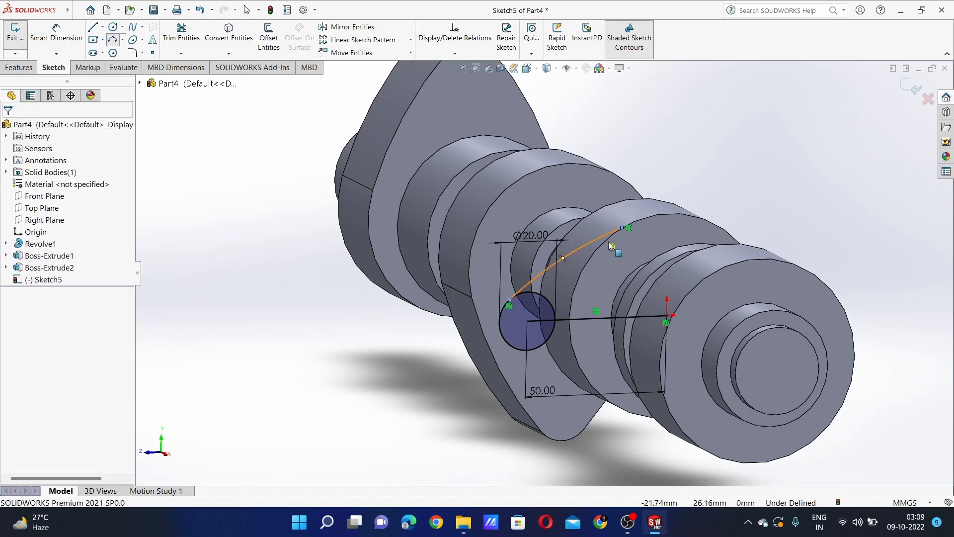
Make the new arc tangent to the third large step's circular edge
scroll(613, 244, "down", 4)
left_click(571, 246)
left_click(579, 253, "ctrl")
left_click(621, 209)
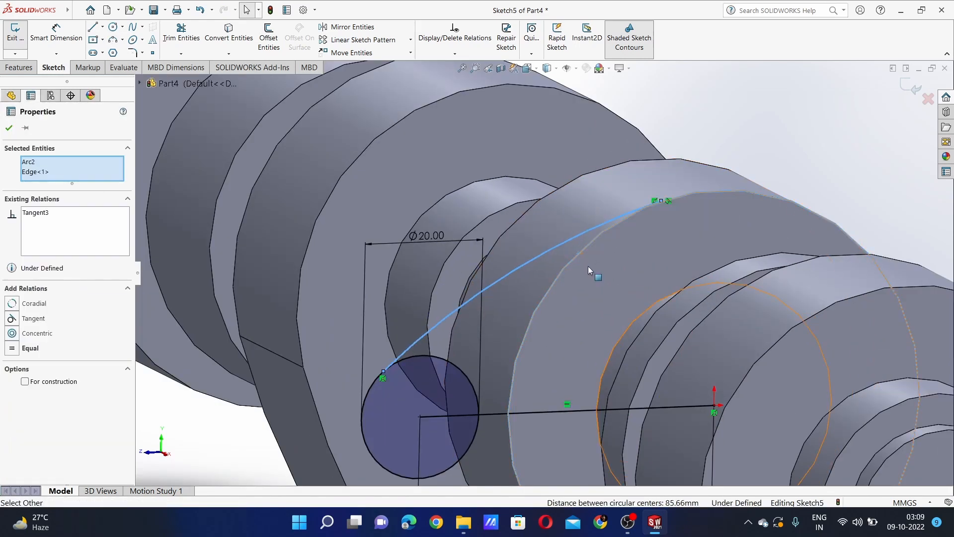
key("Escape")
Make the new arc tangent to the 20 mm circle
left_click(416, 356)
left_click(413, 341, "ctrl")
left_click(412, 348, "ctrl")
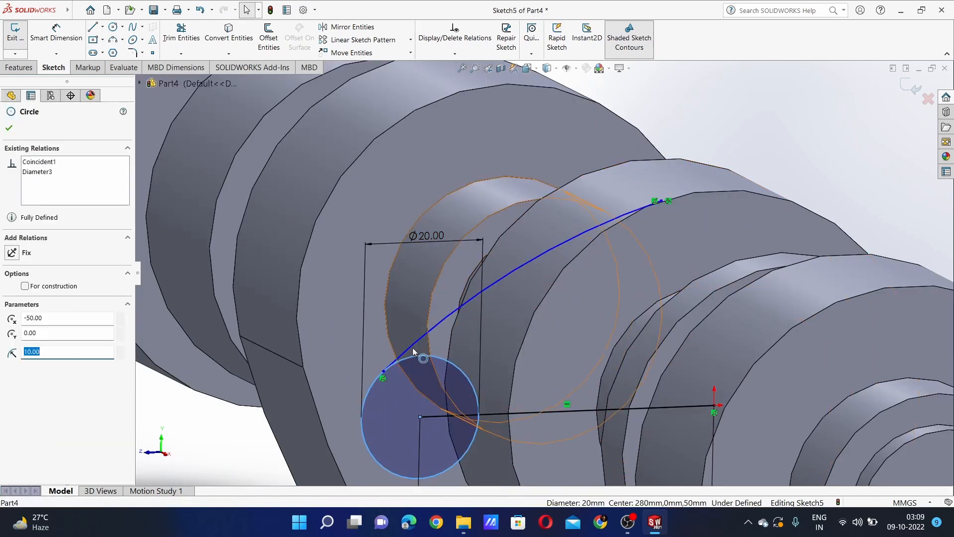
left_click(466, 309, "ctrl")
left_click(462, 303)
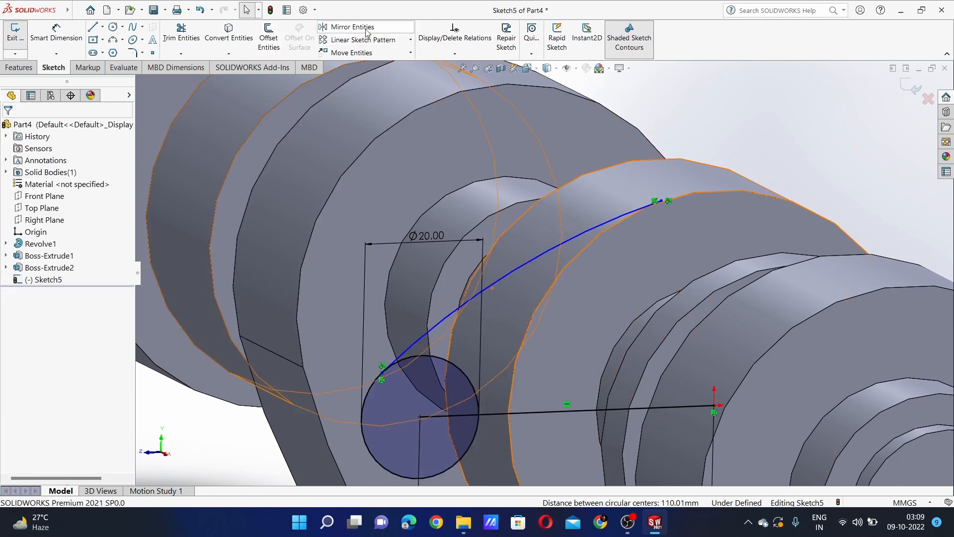
Mirror the tangent arc about the horizontal line, keeping the original arc
left_click(347, 27)
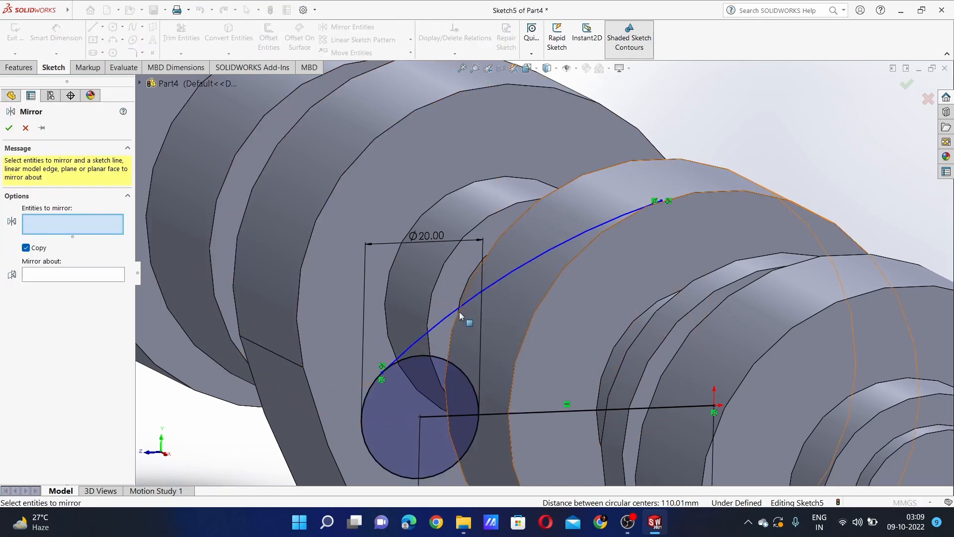
left_click(524, 410)
key("Return")
Trim away the inner part of the 20 mm circle between the two arcs and the horizontal line
left_click(181, 33)
left_click_drag(461, 354, 534, 408)
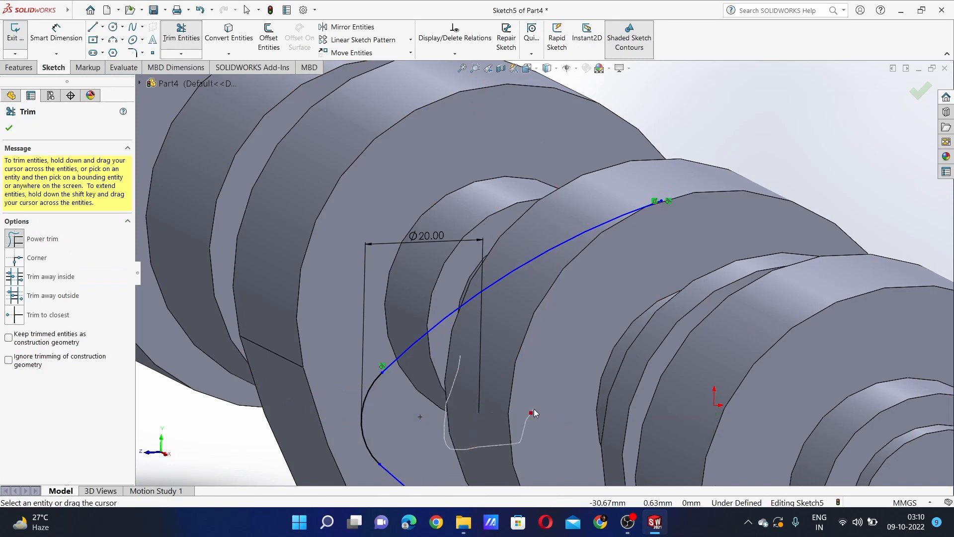
scroll(533, 408, "up", 3)
left_click(9, 127)
left_click(18, 67)
left_click(24, 35)
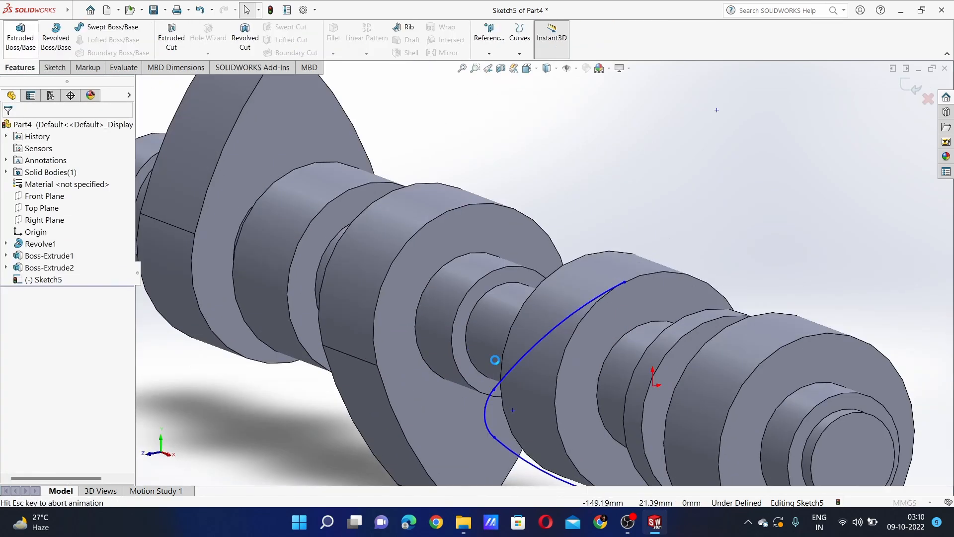
key("Escape")
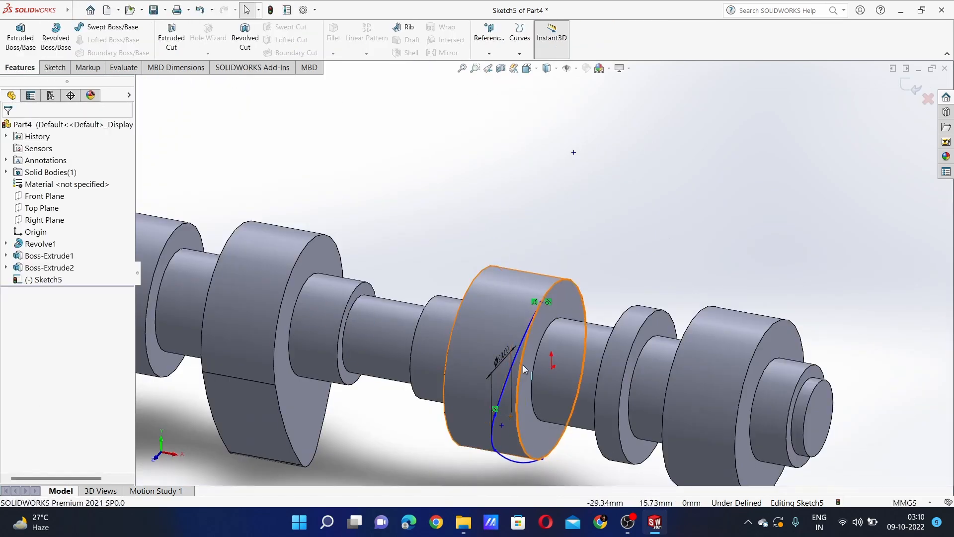
Convert the third large step's 70 mm circular edge into a sketch entity
left_click(51, 71)
left_click(228, 35)
left_click(516, 400)
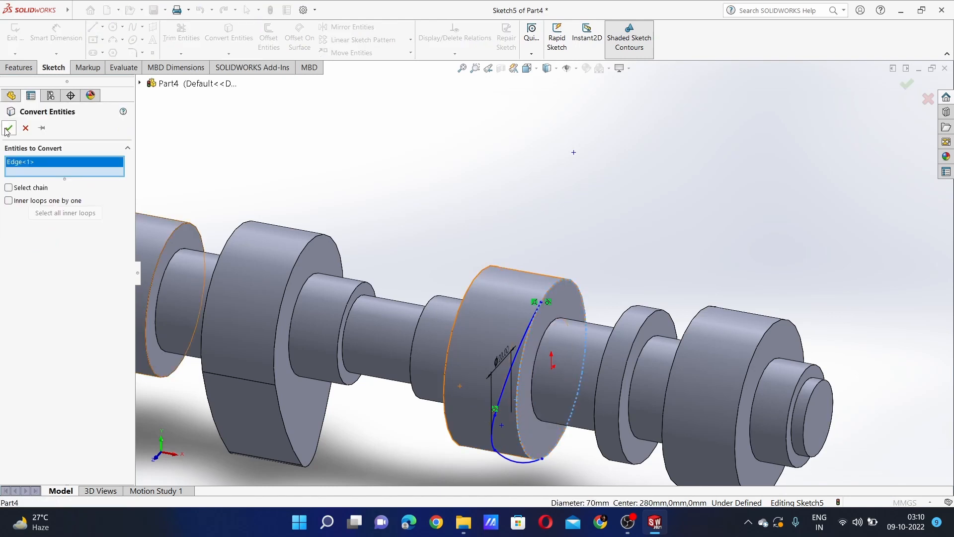
left_click(9, 127)
Extrude the lobe region outside the third large step Up To Surface, ending at that step's opposite side face, with Merge result on
left_click(19, 67)
left_click(20, 37)
left_click(512, 407)
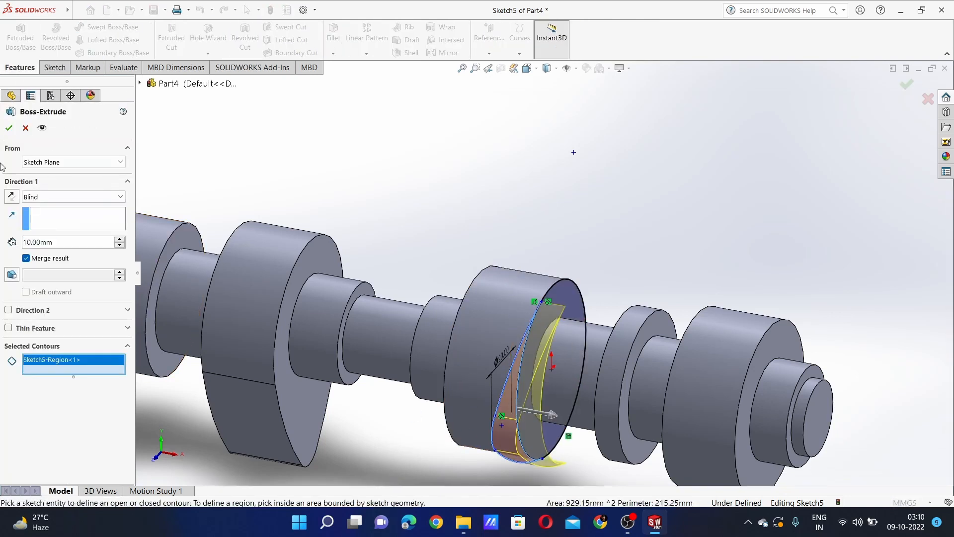
left_click(119, 197)
left_click(49, 233)
left_click(564, 413)
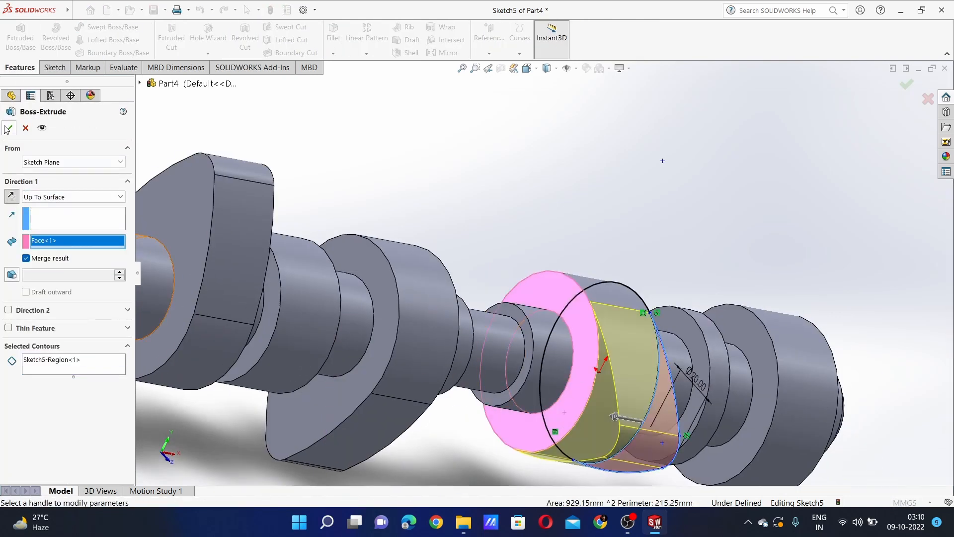
left_click(7, 129)
Start a sketch on the fourth large step's outer side face and draw a horizontal 50 mm line from the shaft centre toward -Z
middle_click_drag(799, 449, 731, 437)
right_click(820, 417)
key("Escape")
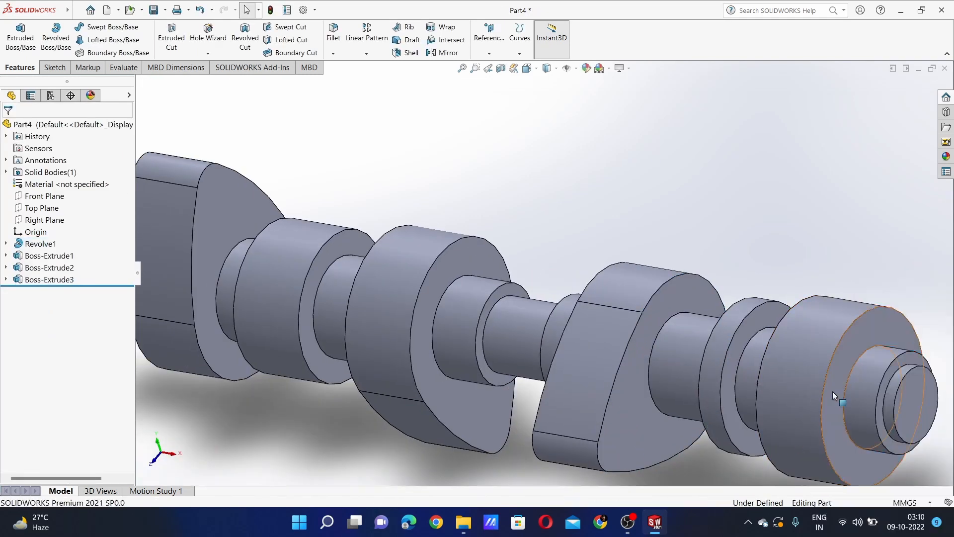
right_click(833, 391)
left_click(839, 292)
left_click(92, 27)
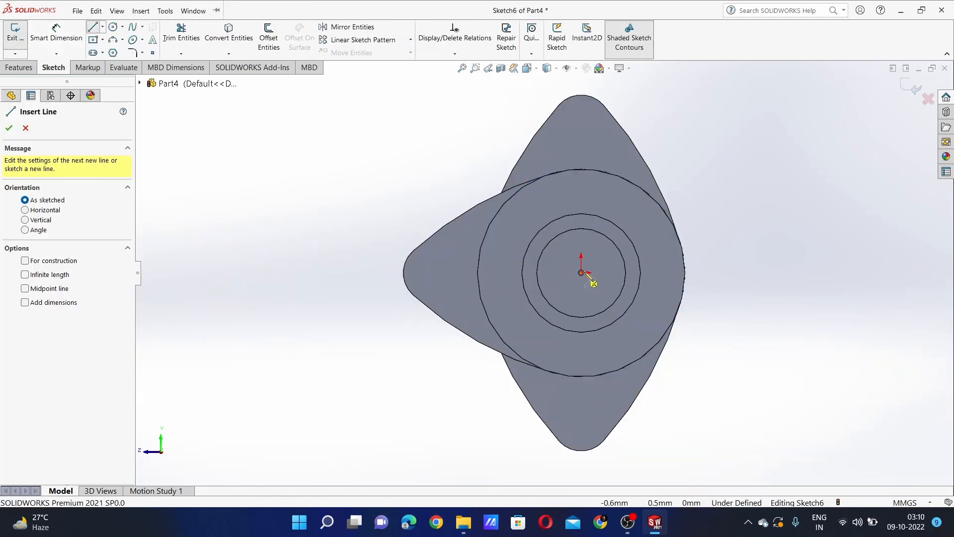
left_click(582, 272)
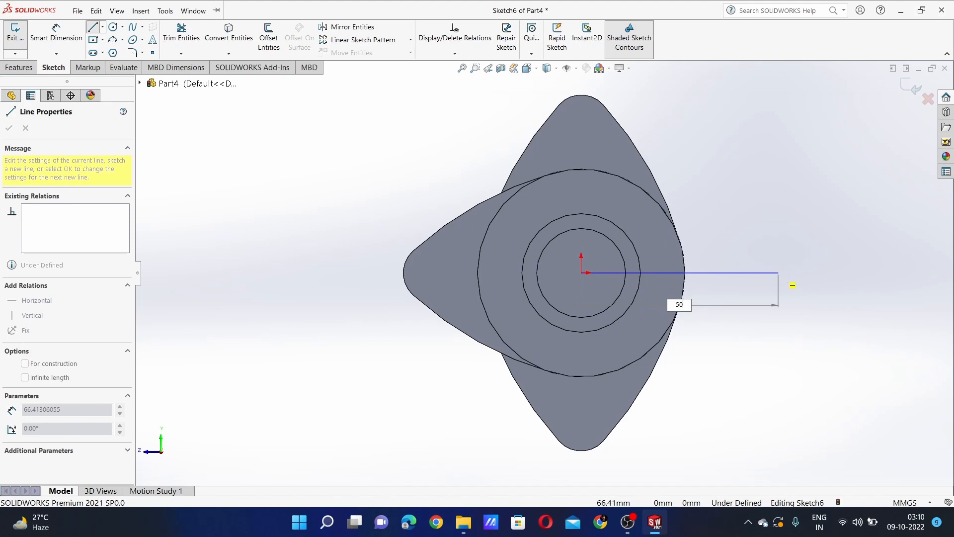
key("Return")
key("Escape")
Draw a circle 20 mm in diameter centred on the free end of the 50 mm line
left_click(114, 28)
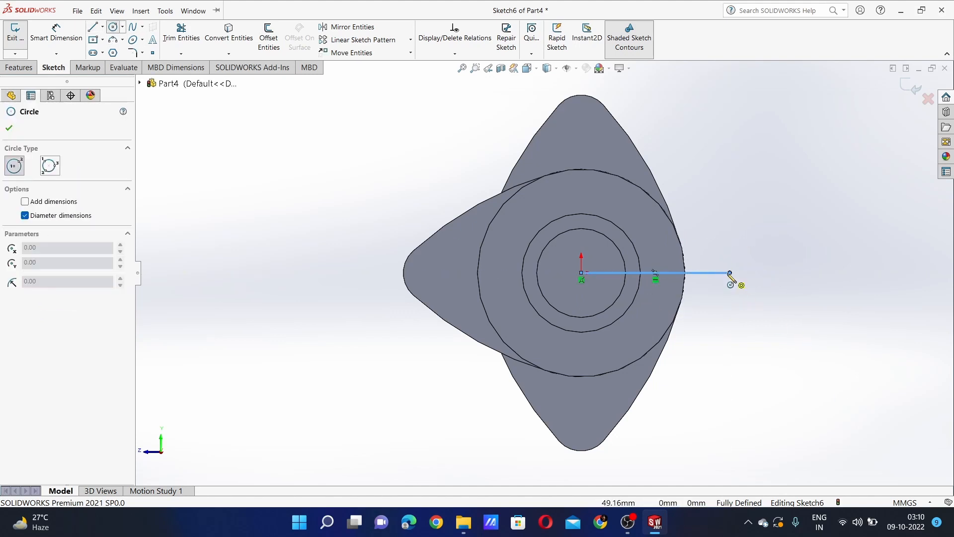
key("Escape")
left_click(113, 27)
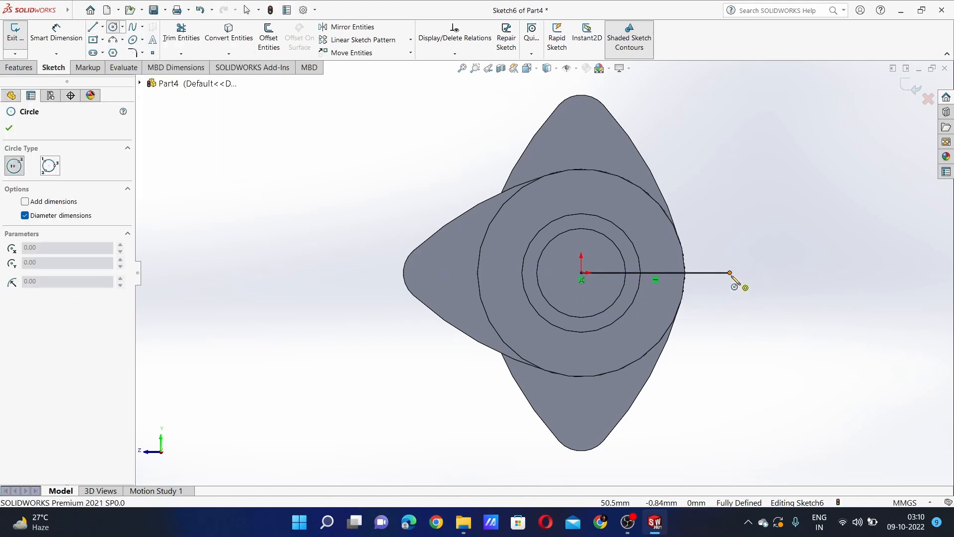
left_click(729, 272)
type("20")
key("Return")
key("Escape")
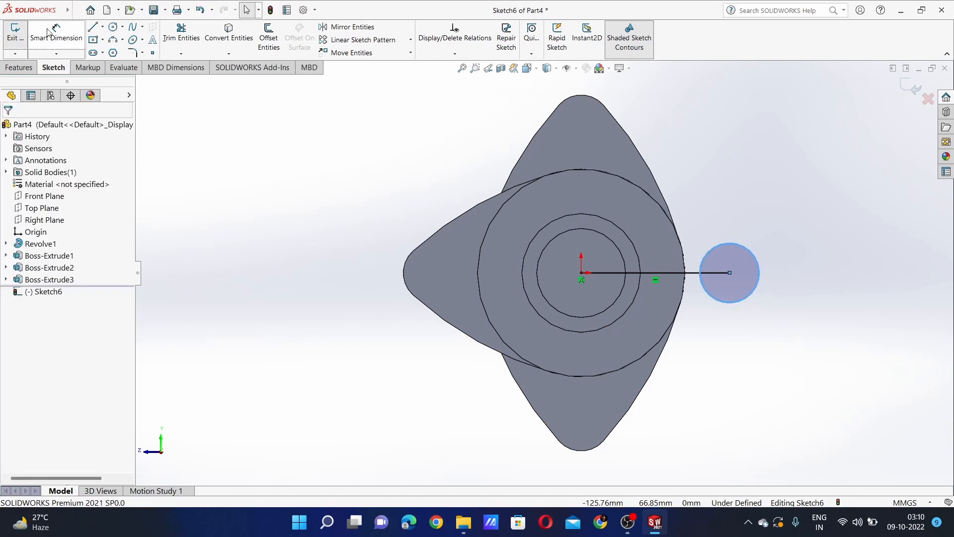
Dimension the diameter of the circle at the end of the 50 mm line
left_click(741, 253)
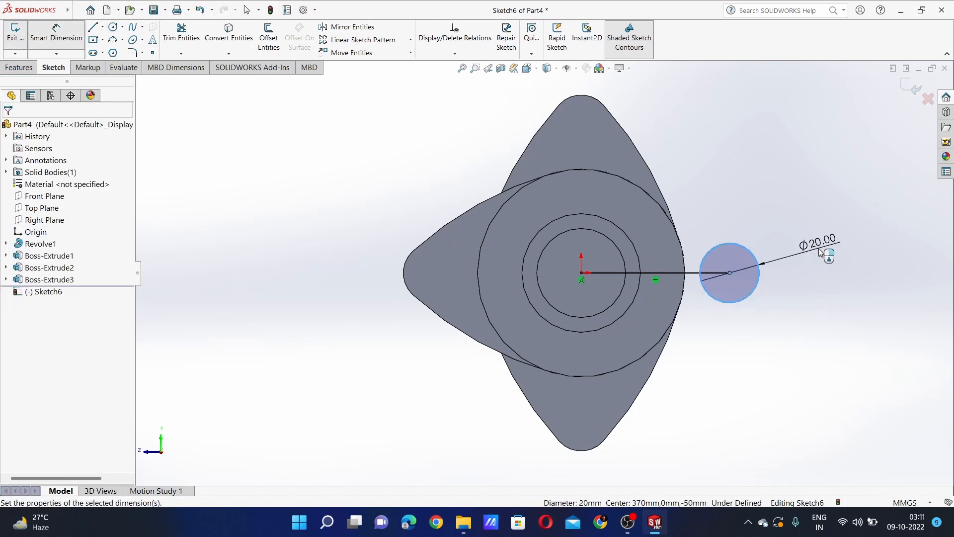
left_click(114, 42)
key("Escape")
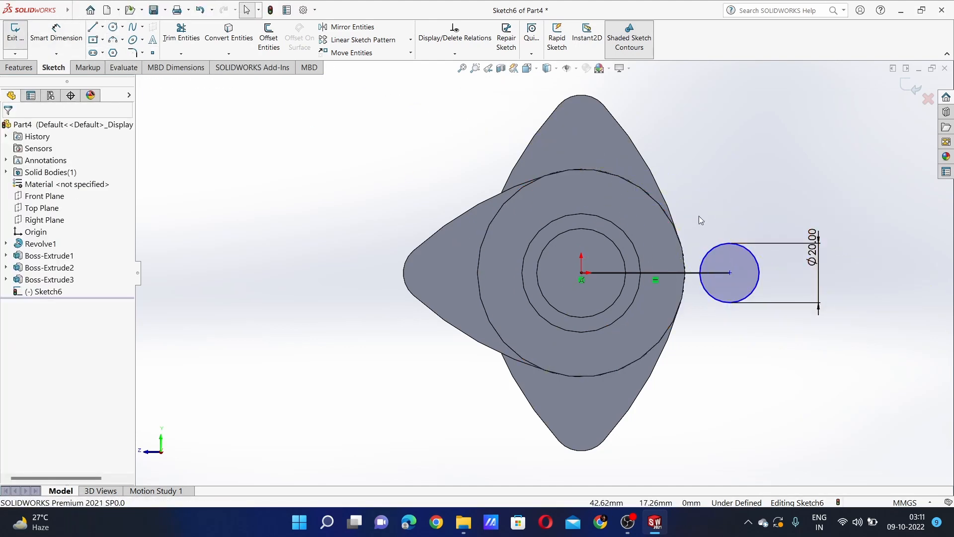
Draw a three-point arc with a 120 mm radius from the fourth large step's upper edge to the 20 mm circle
left_click(112, 40)
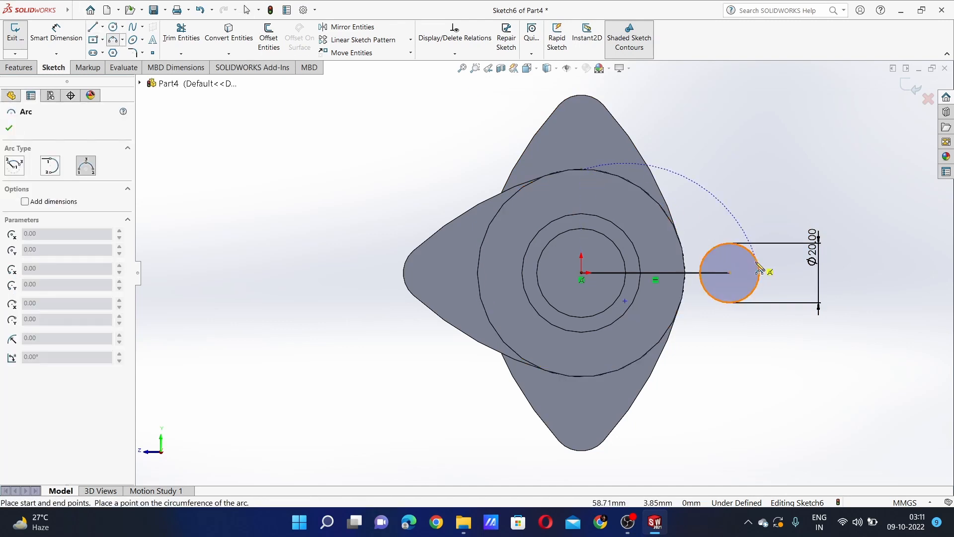
key("Return")
key("Escape")
scroll(757, 229, "down", 7)
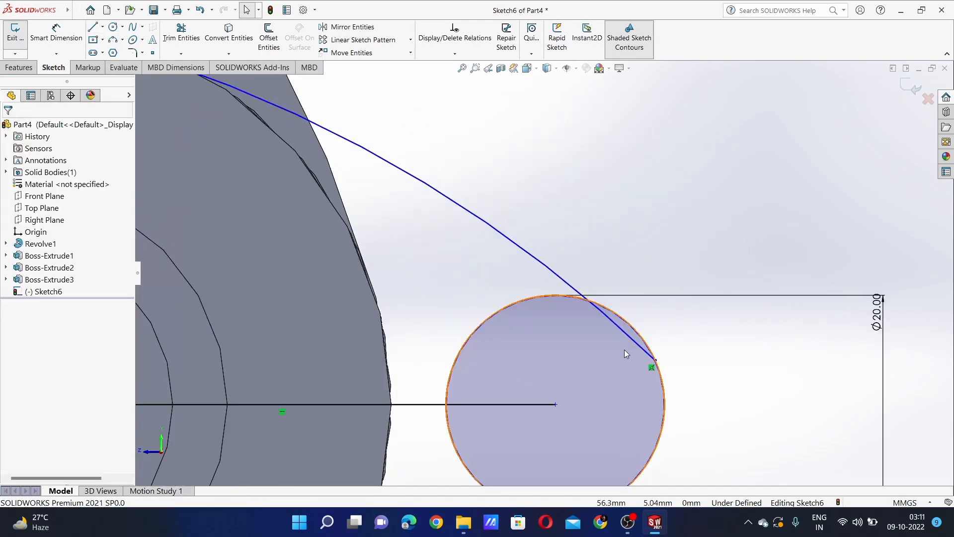
Make the 120 mm arc tangent to both the 20 mm circle and the circular edge of the fourth large step
left_click(629, 335)
left_click(638, 330, "ctrl")
mouse_move(637, 329)
middle_mouse_down()
mouse_move(479, 286)
mouse_move(302, 145)
mouse_move(321, 171)
middle_mouse_up()
left_click(276, 168, "ctrl")
key("Escape")
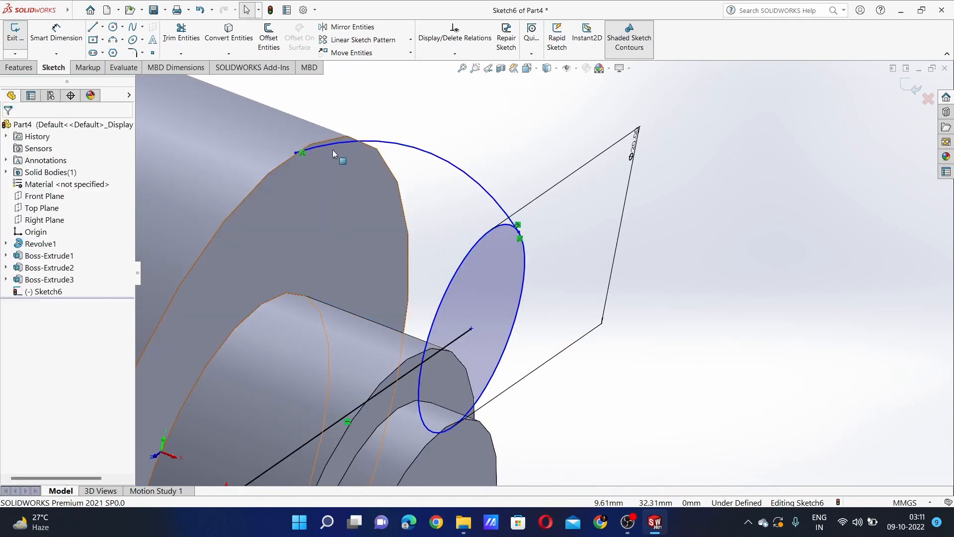
left_click(332, 145)
left_click(285, 162, "ctrl")
left_click(329, 118)
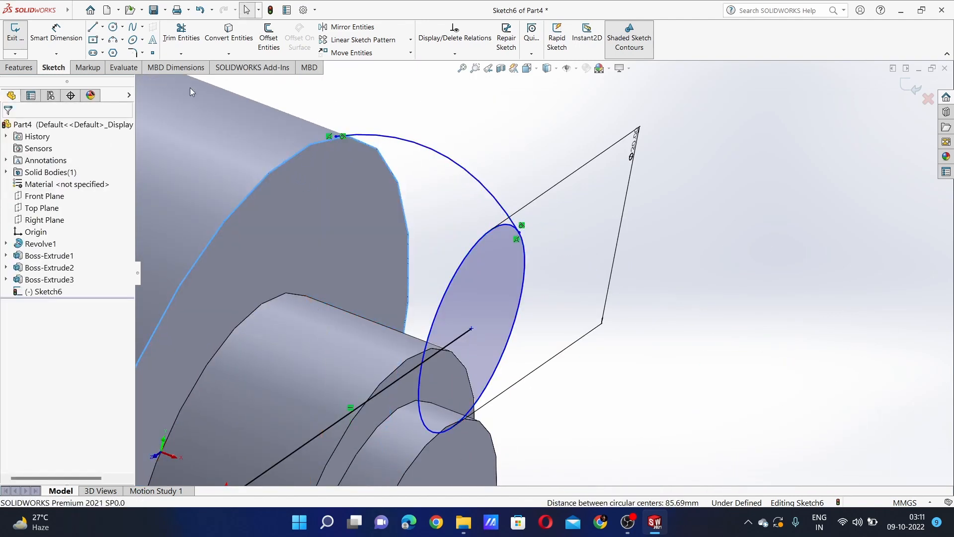
Mirror the tangent arc about the horizontal 50 mm line, keeping the original
left_click(181, 42)
key("Escape")
left_click(347, 28)
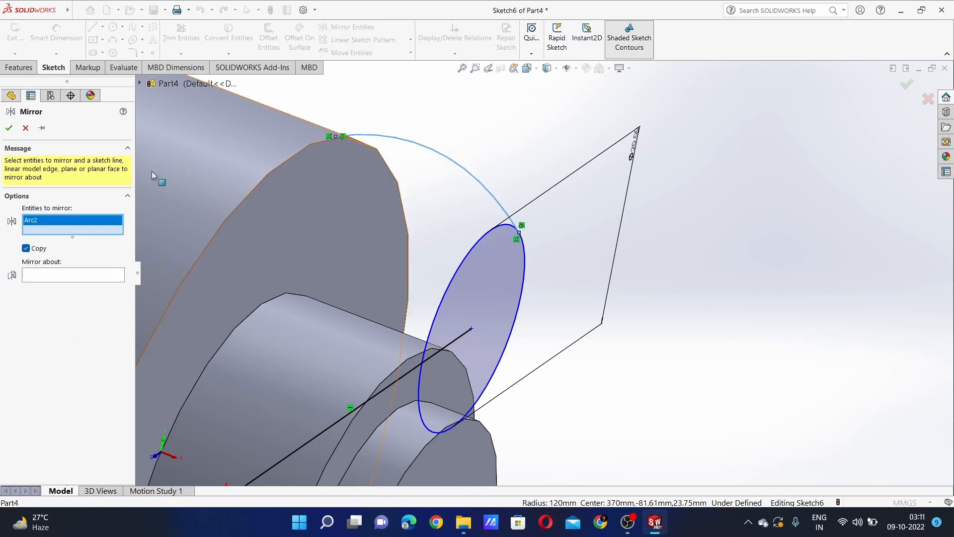
left_click(442, 348)
left_click(9, 128)
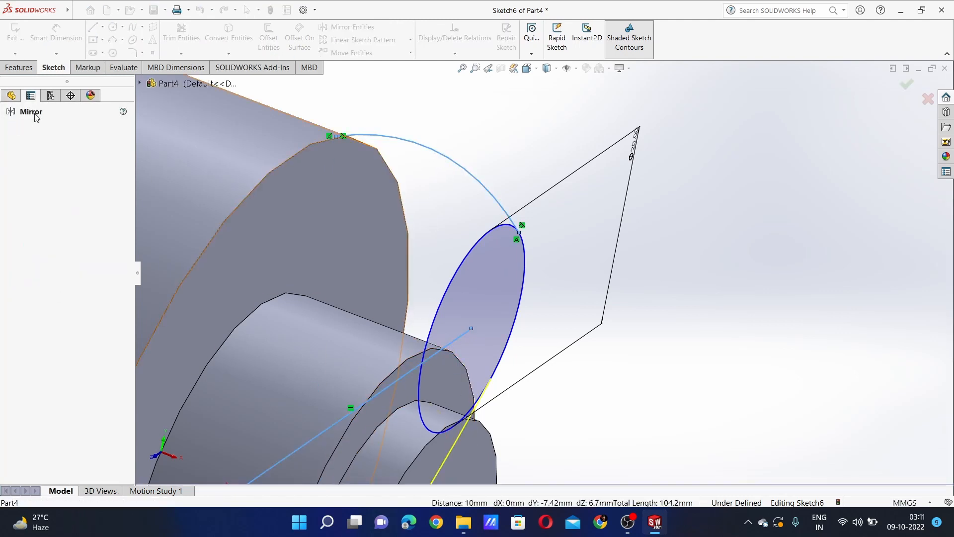
Trim away the 50 mm line and the inner part of the 20 mm circle, and convert the large step's outer edge into the sketch
left_click(181, 35)
left_click_drag(437, 244, 401, 411)
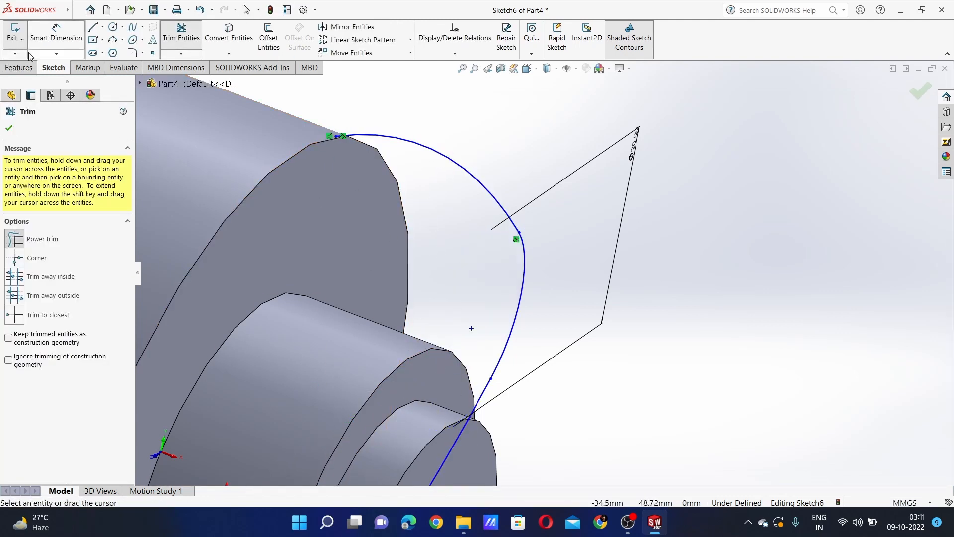
key("Escape")
left_click(228, 35)
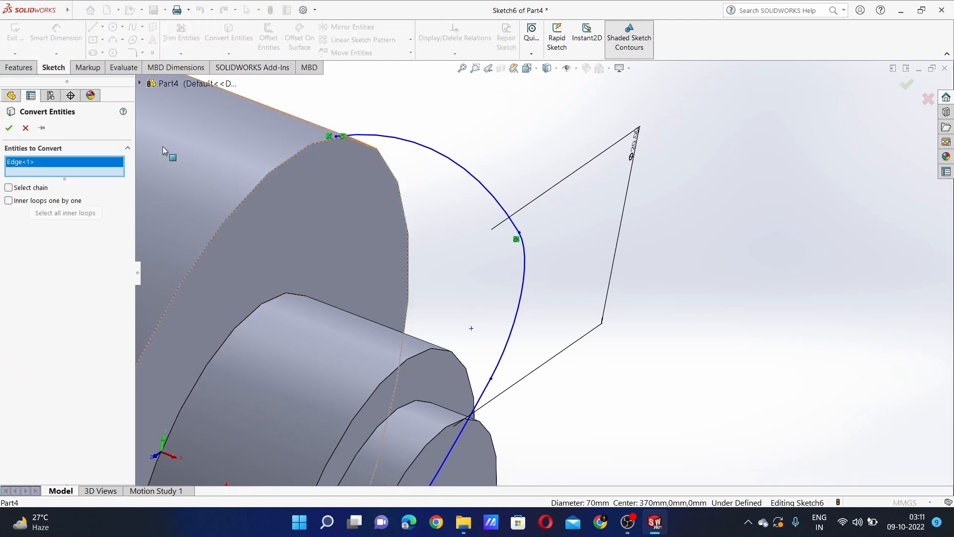
left_click(9, 128)
Extrude the lobe region outside the fourth large step Up To Surface, ending at that step's opposite side face, with Merge result on
left_click(18, 67)
left_click(21, 38)
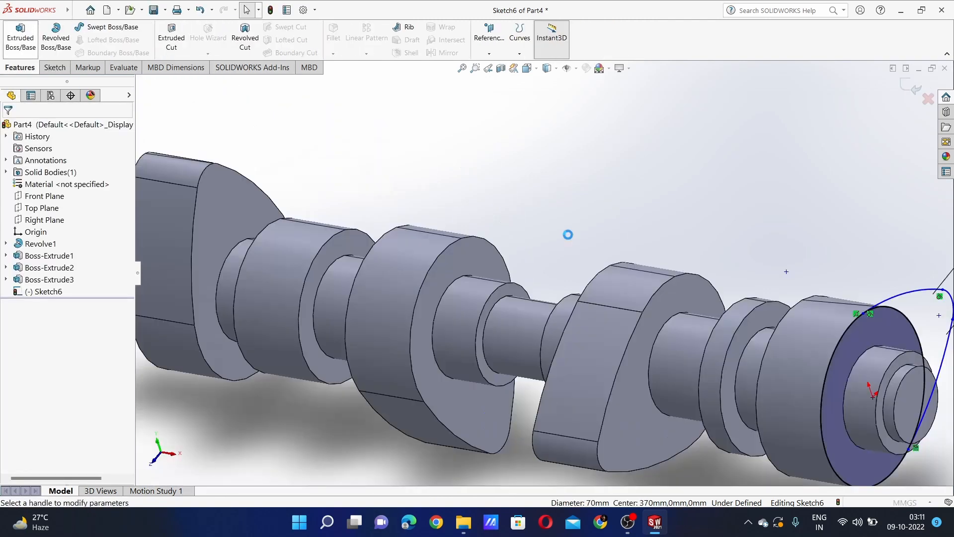
left_click(926, 328)
left_click(12, 196)
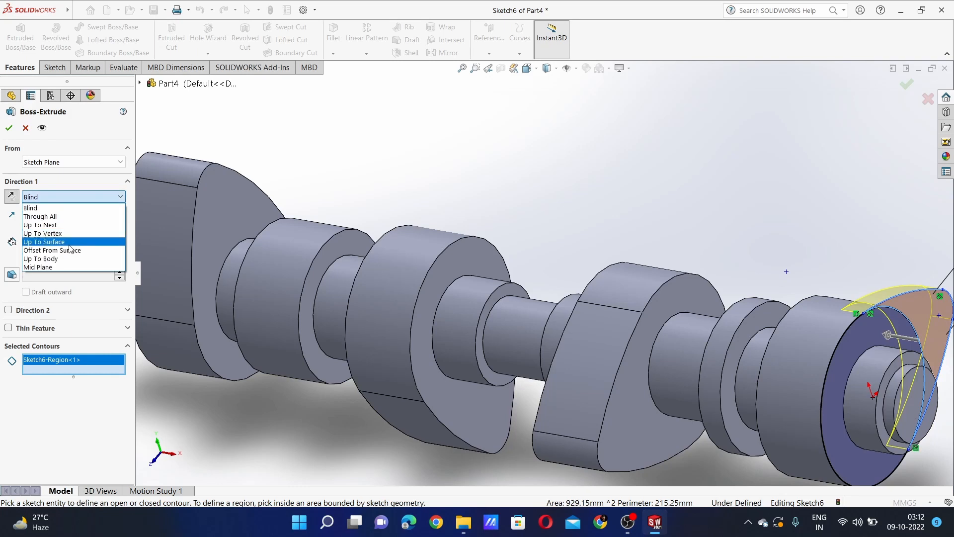
left_click(69, 243)
scroll(605, 213, "up", 1)
middle_click_drag(605, 214, 693, 211)
left_click(668, 251)
middle_click_drag(756, 338, 656, 392)
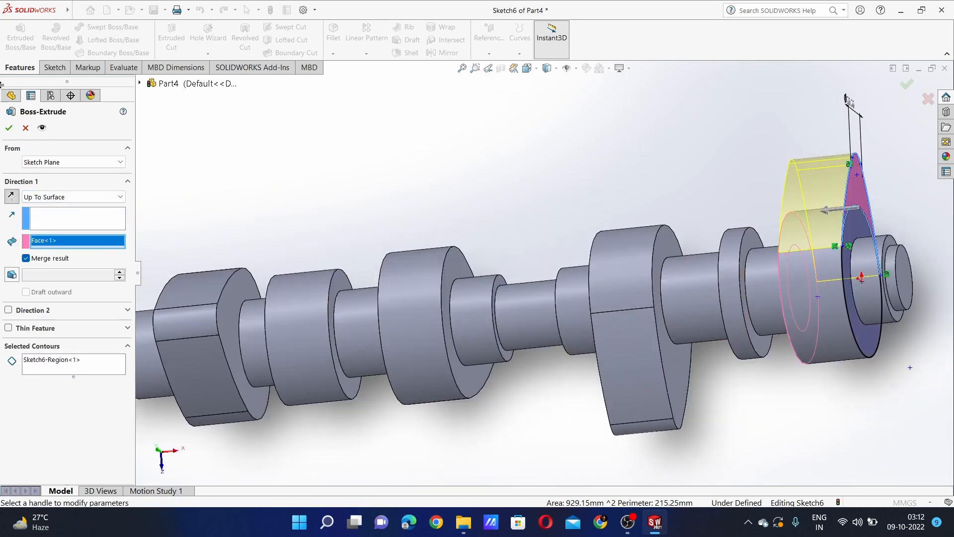
left_click(8, 135)
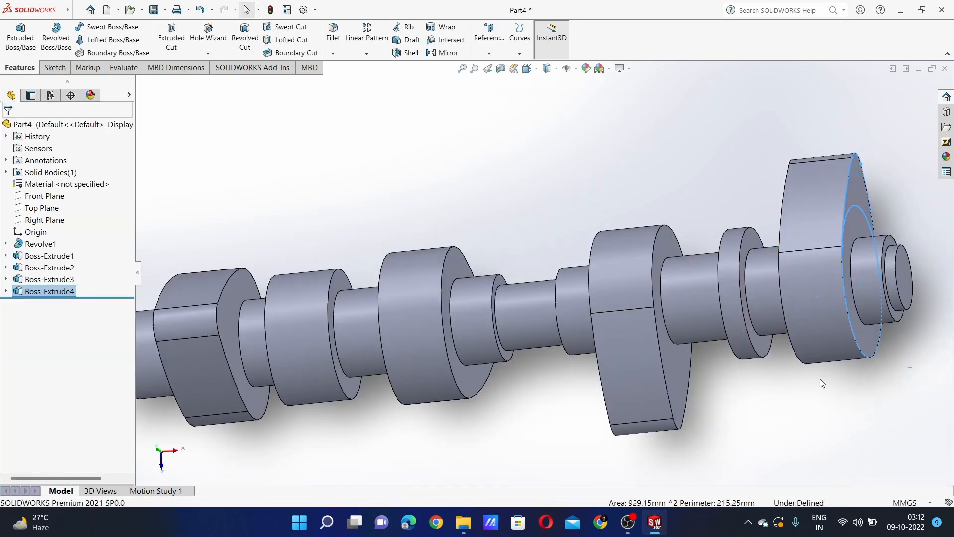
key("ctrl+7")
left_click(805, 372)
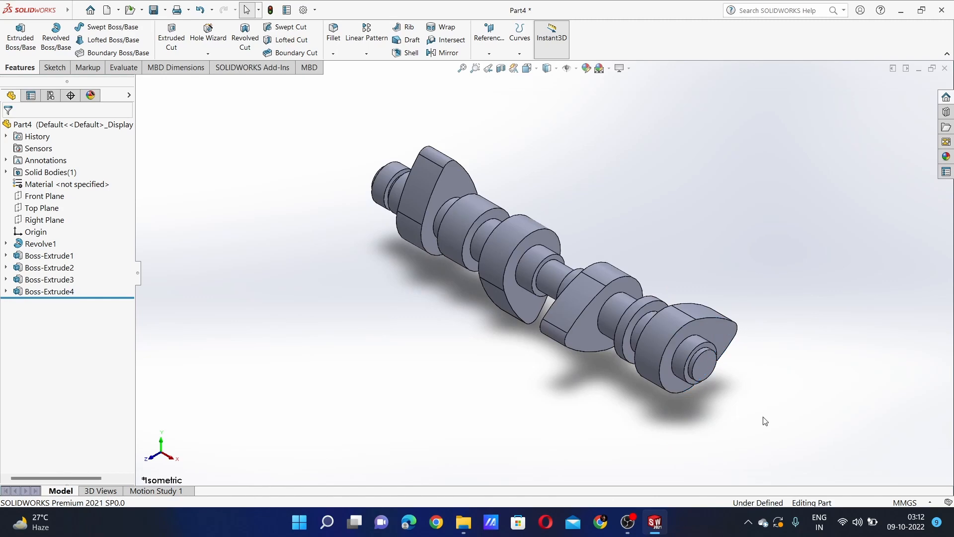